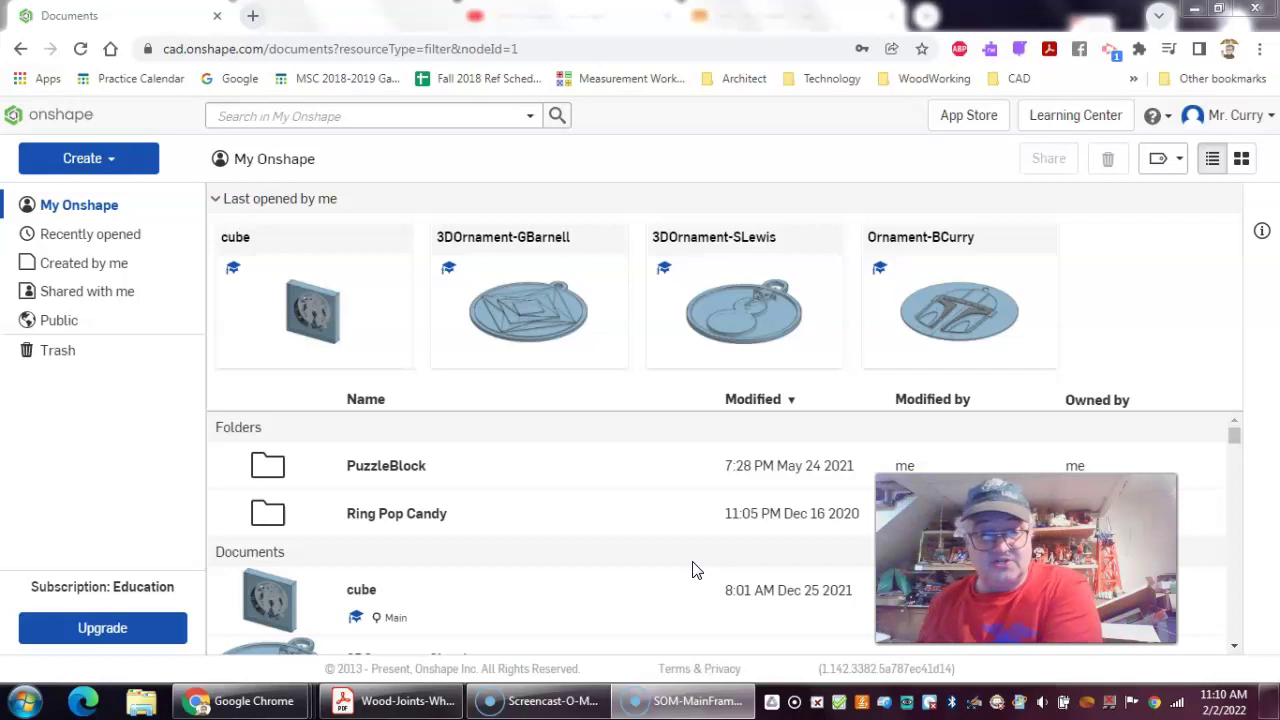
- From the Onshape documents page, select the Ring Pop Candy folder and open the Create dropdown
click(701, 534)
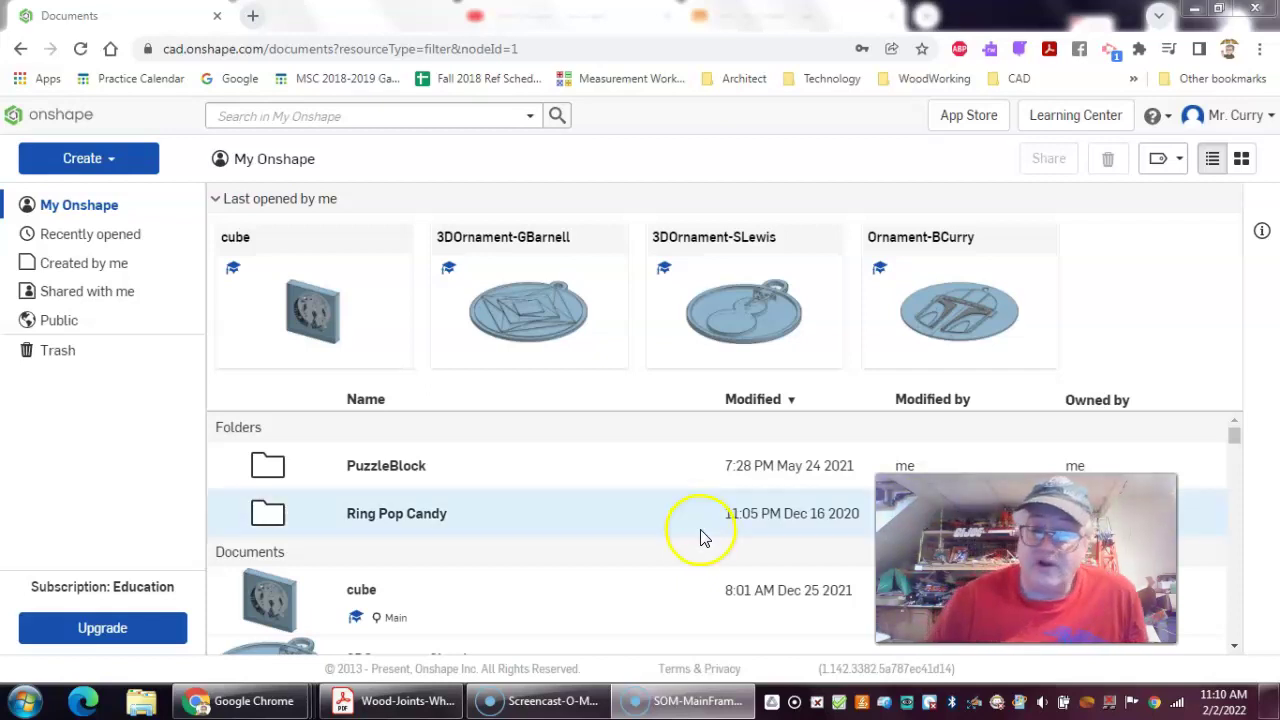
click(1185, 401)
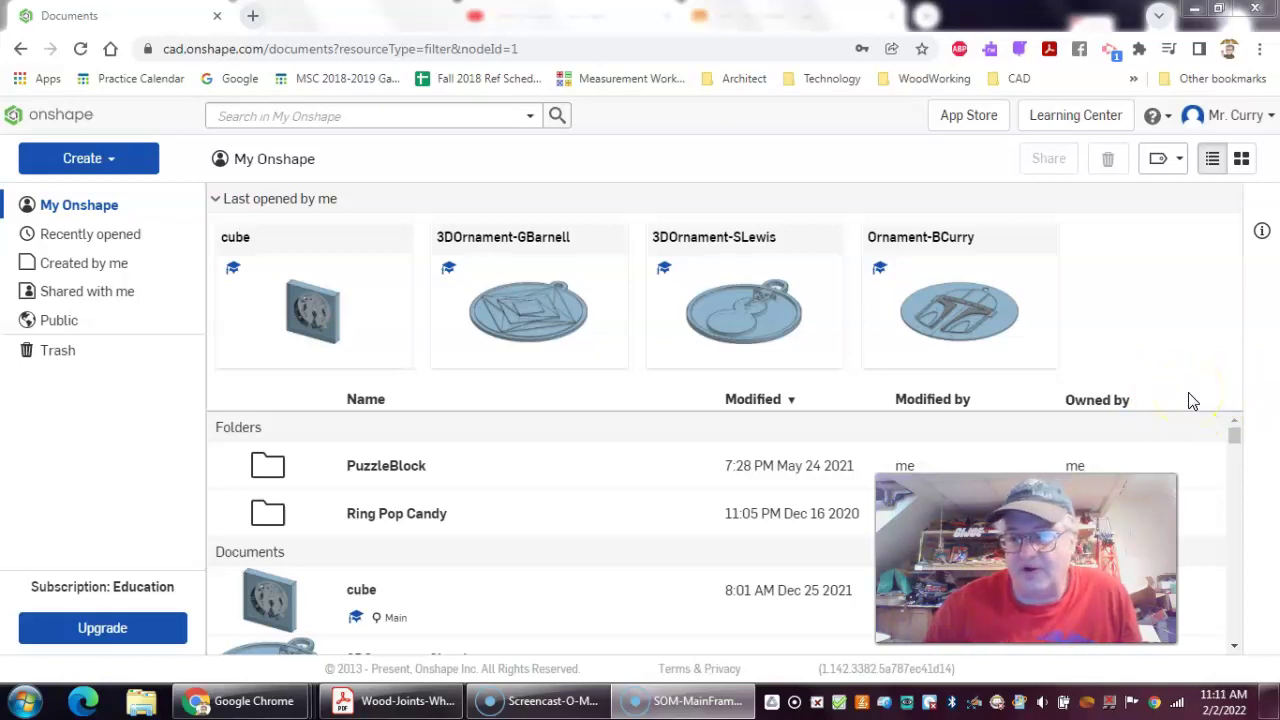
- Create a new Onshape document named 'Mug'
click(90, 160)
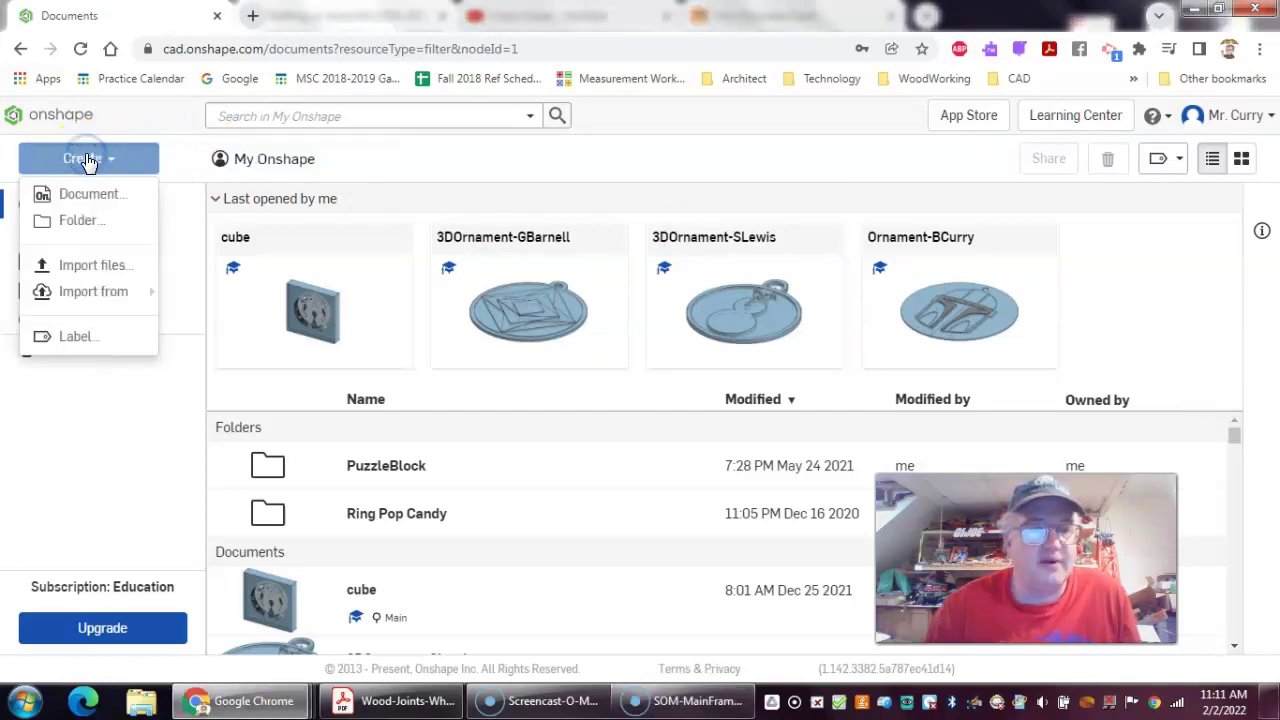
click(82, 196)
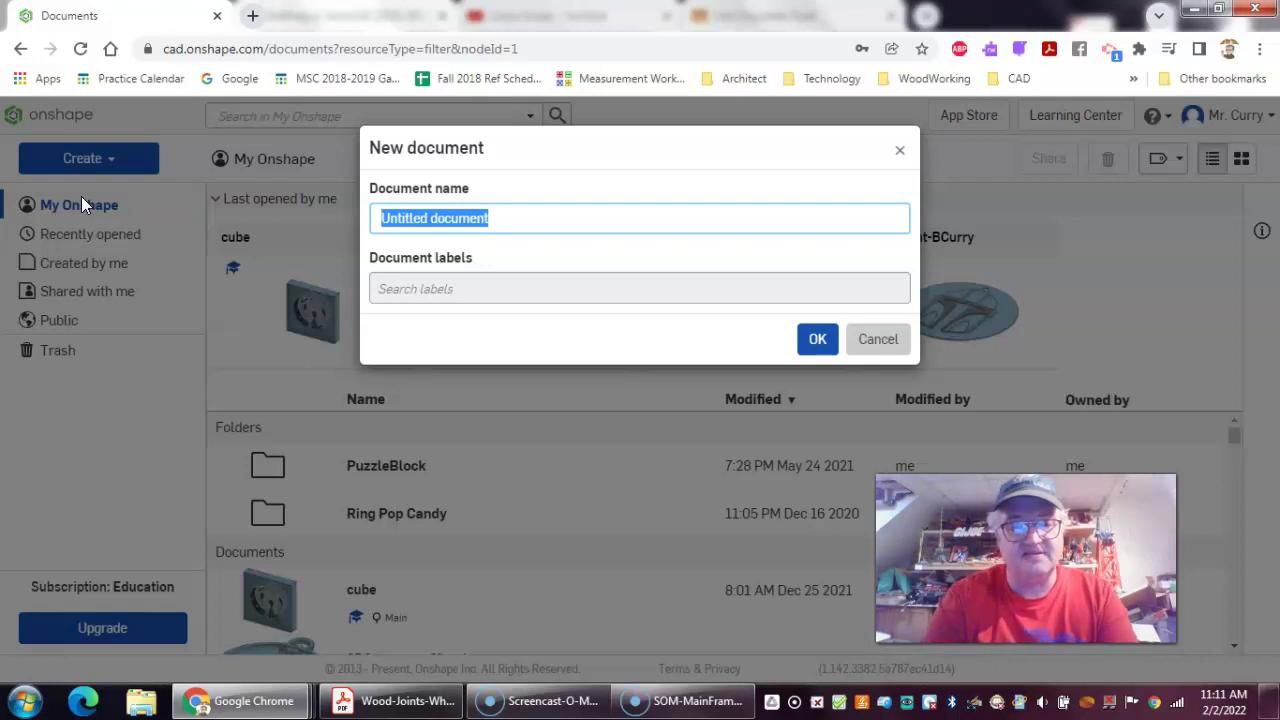
text(Mug)
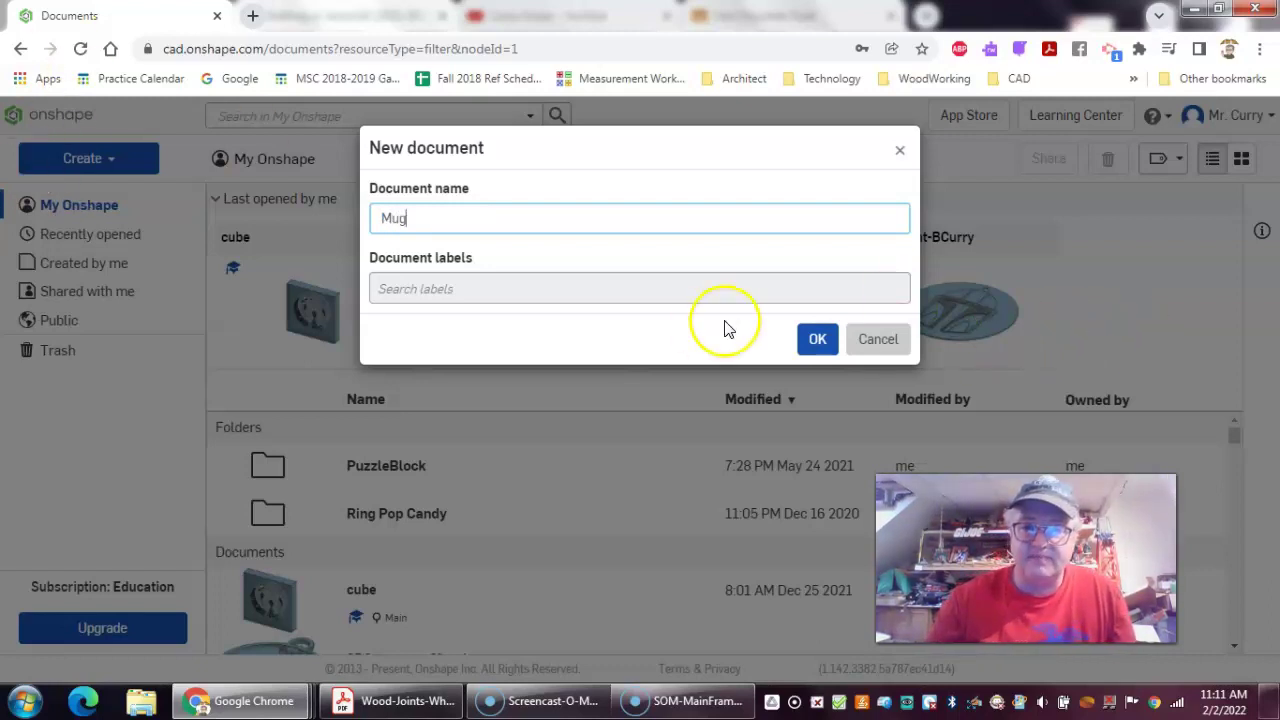
click(817, 339)
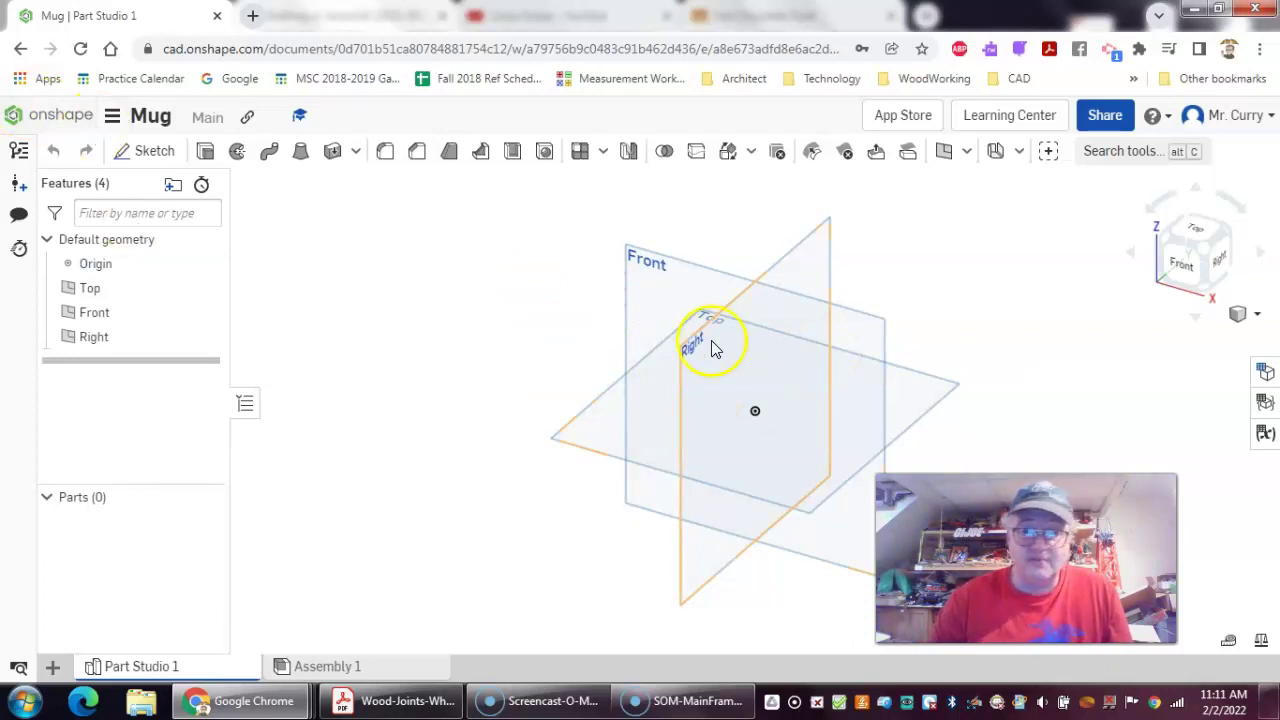
- On the Top plane, sketch a circle centred on the origin with diameter 3.125 and finish Sketch 1
click(582, 440)
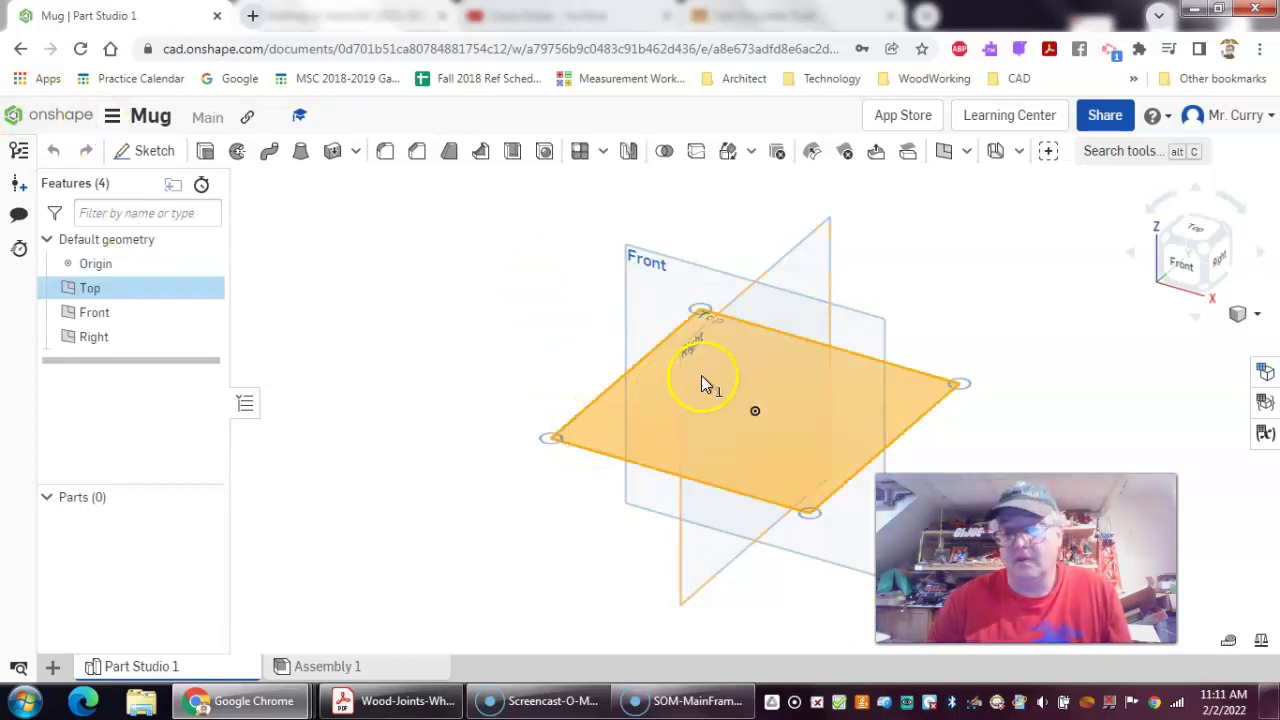
click(145, 160)
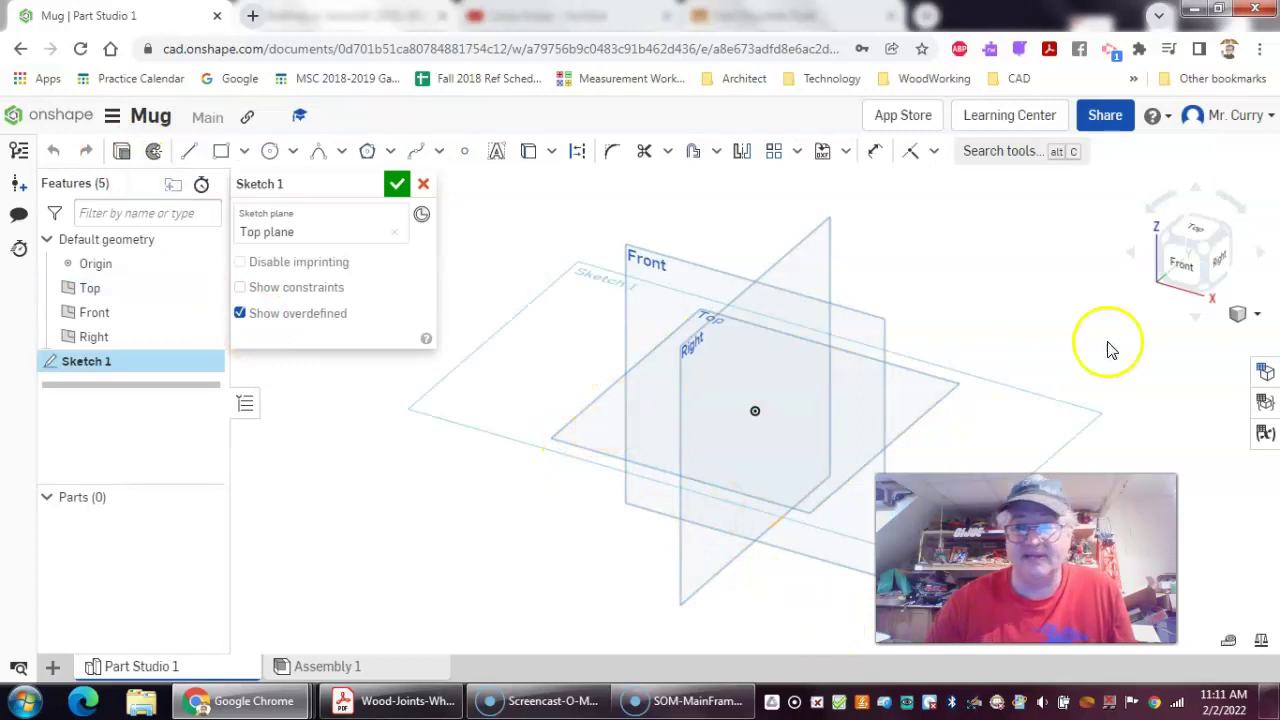
click(1197, 232)
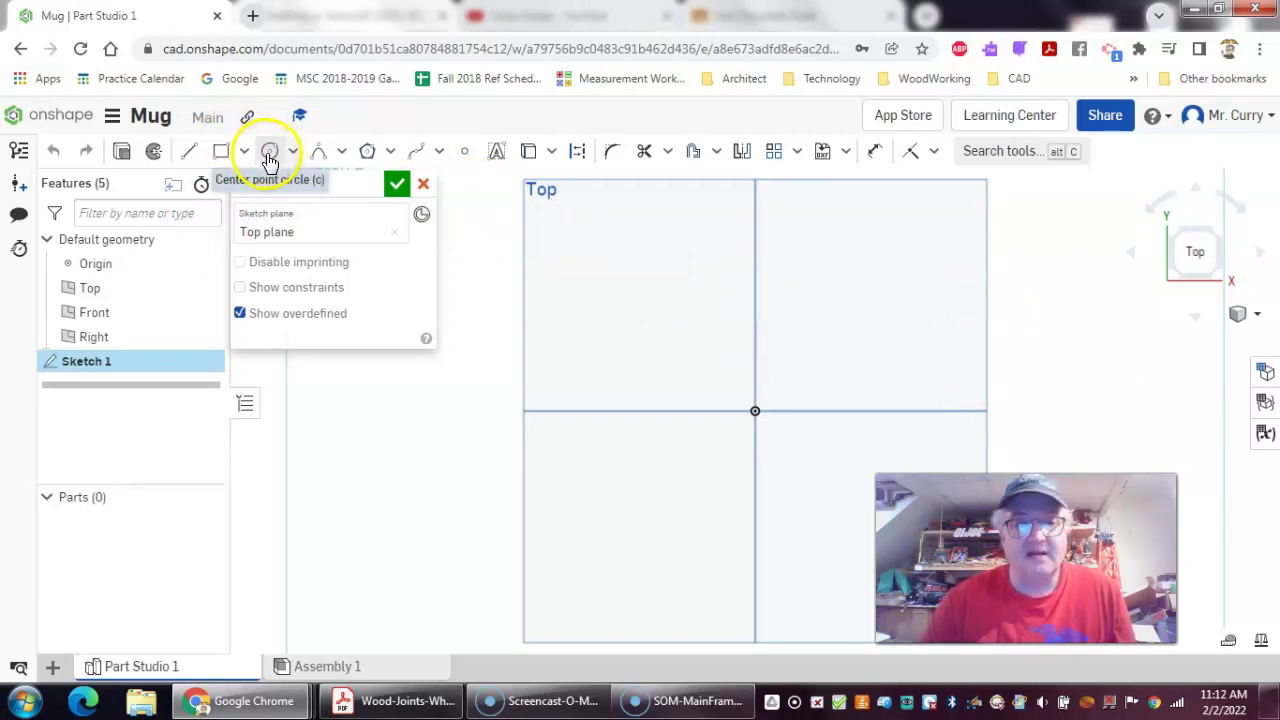
click(268, 155)
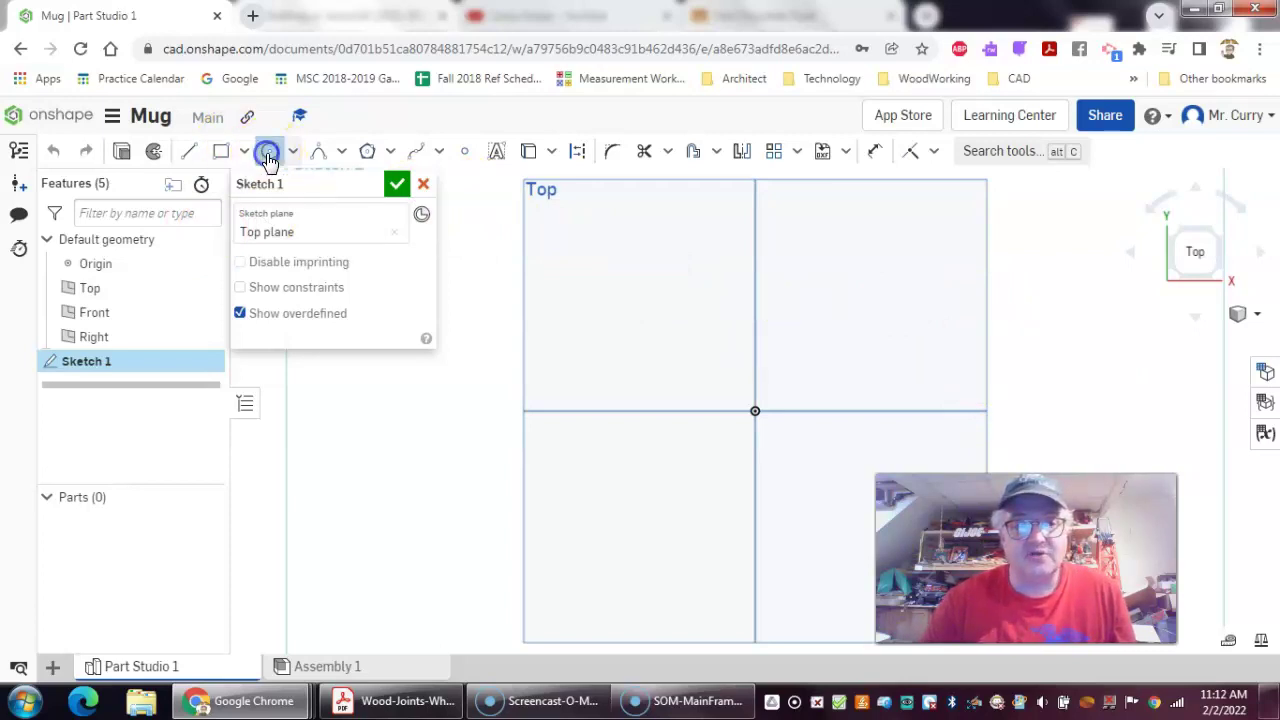
click(756, 410)
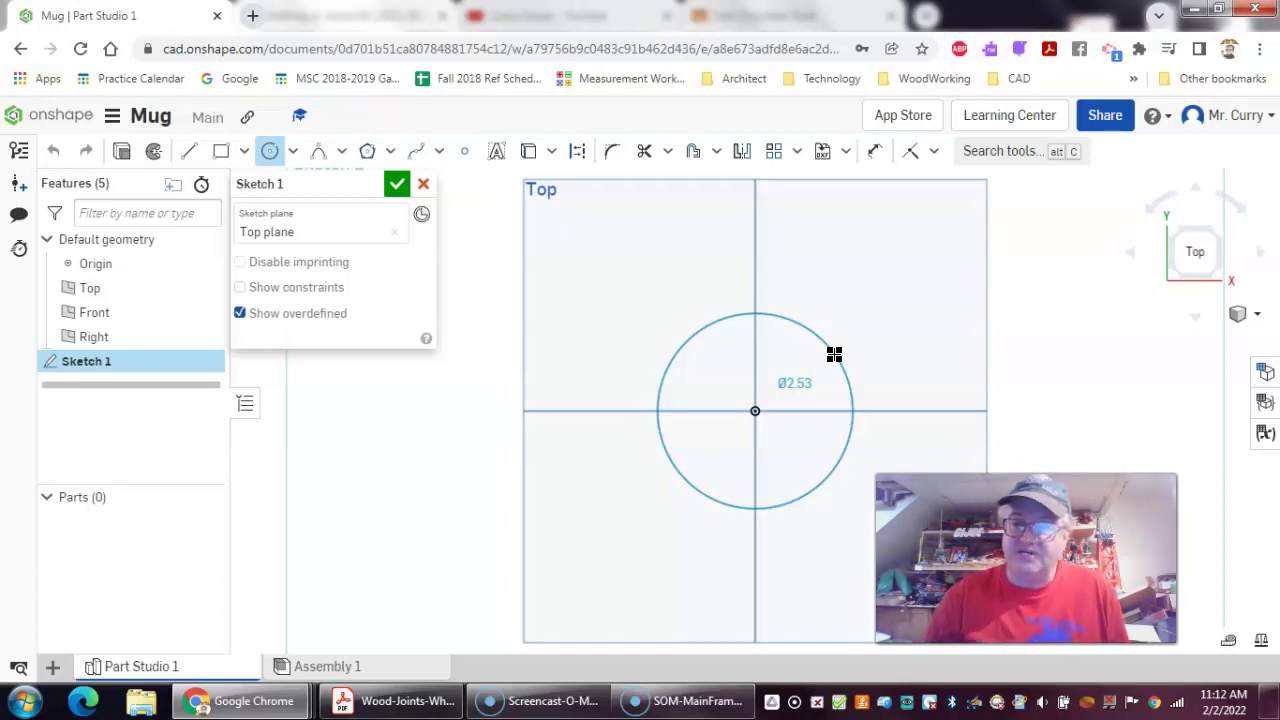
mouse_move(834, 354)
mouse_down()
mouse_move(849, 315)
mouse_move(823, 314)
mouse_move(810, 335)
mouse_up()
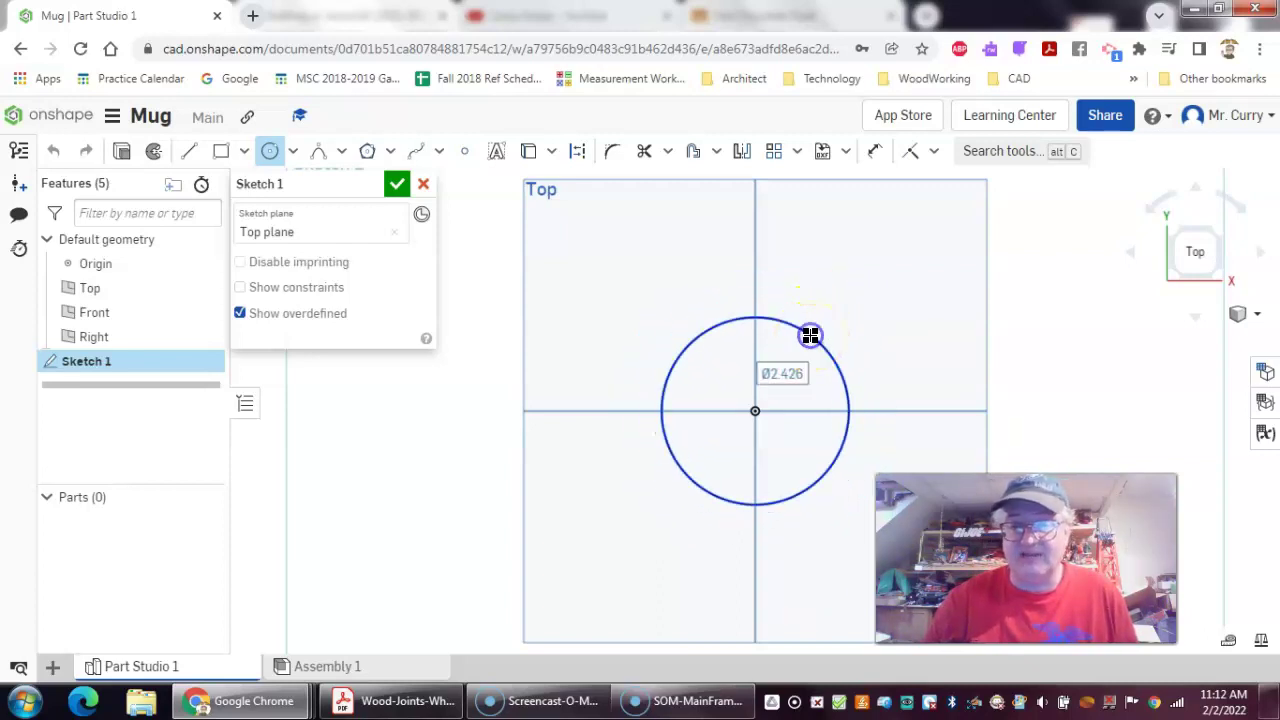
text(3.10)
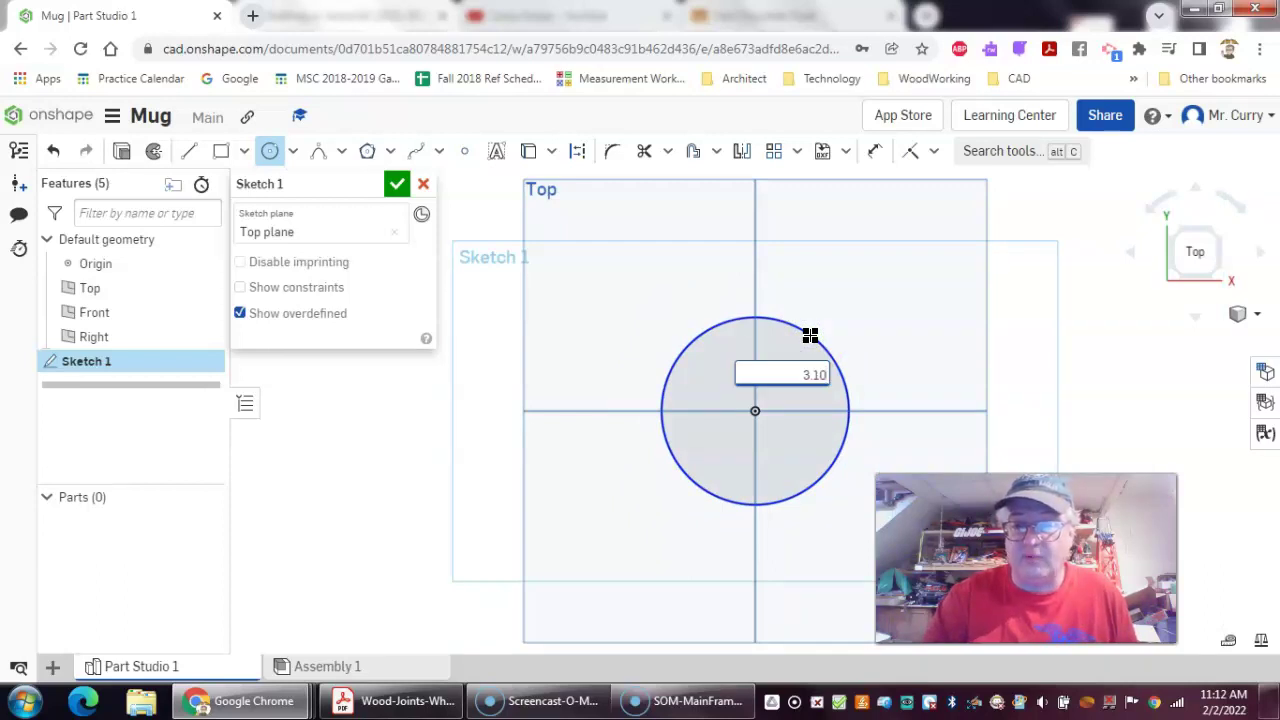
key(BackSpace)
text(25)
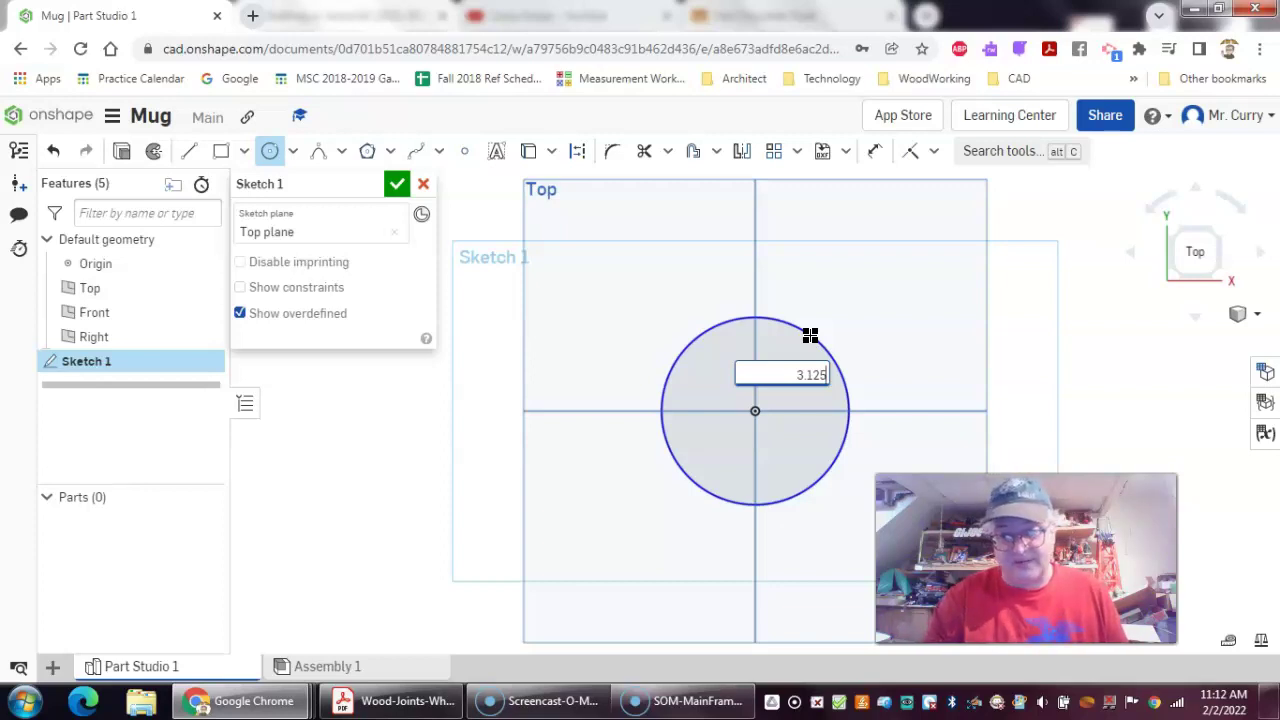
key(Return)
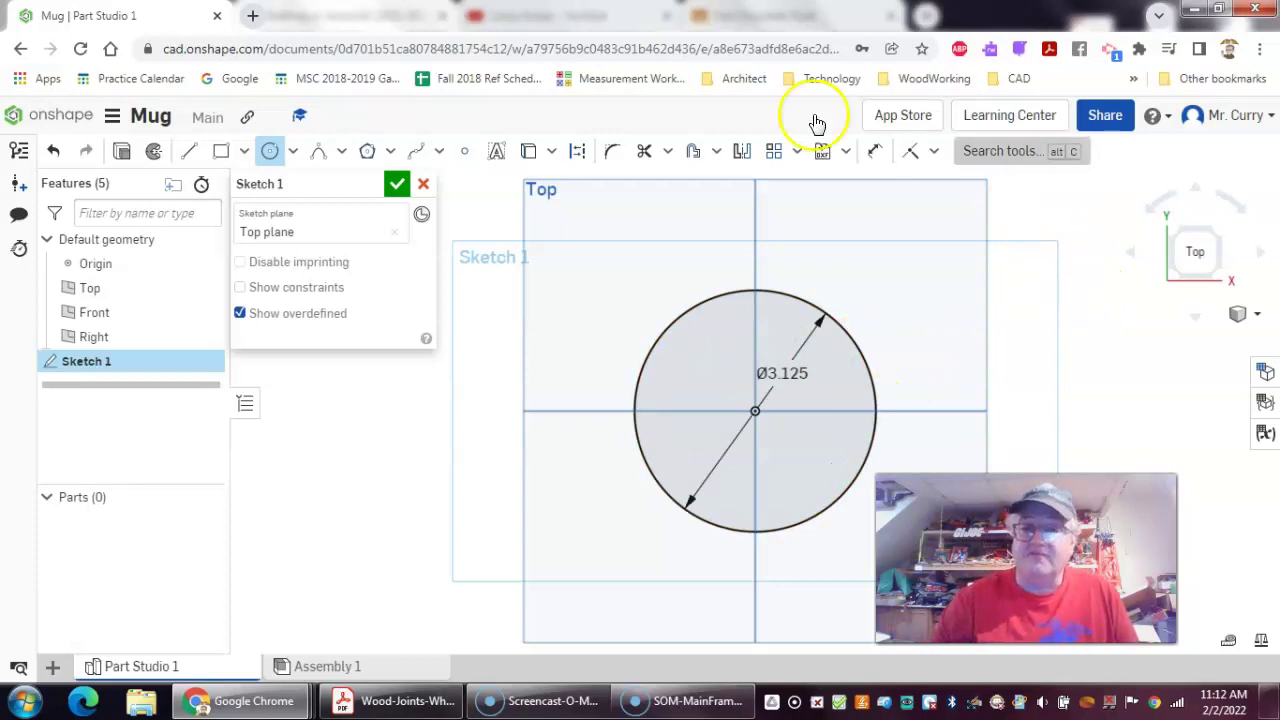
click(397, 186)
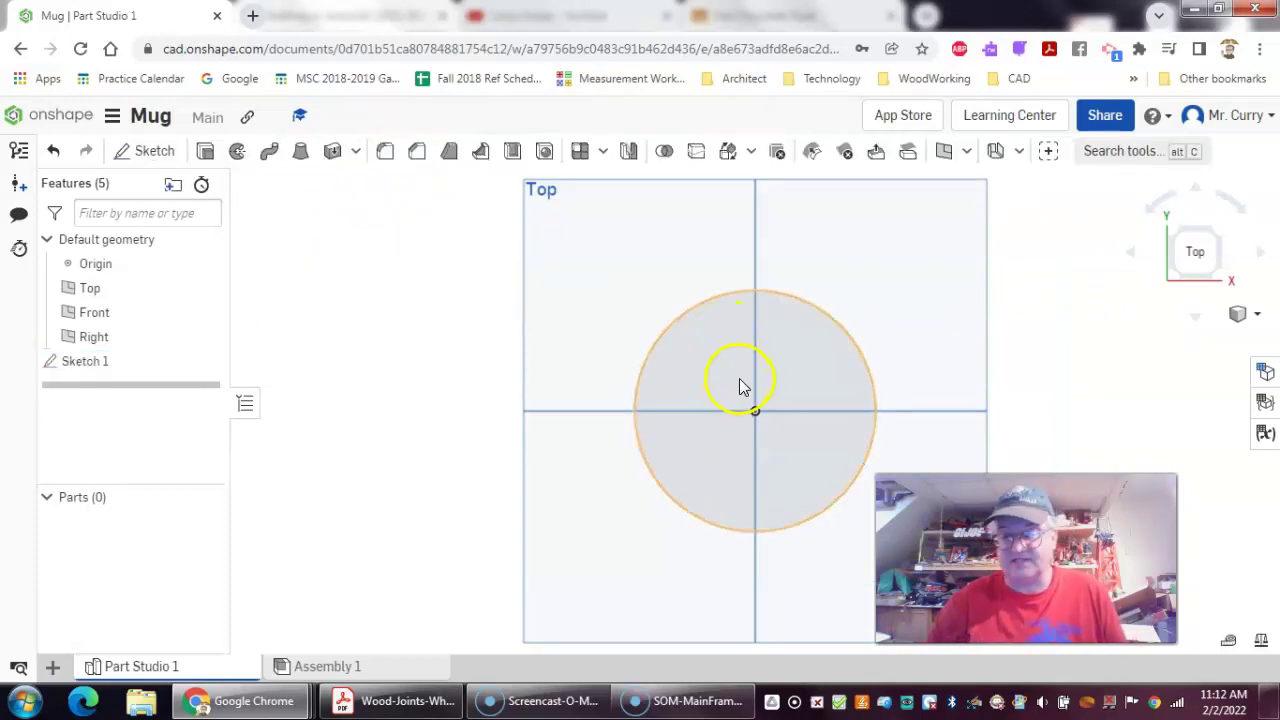
- In isometric view, extrude the Sketch 1 circle upward 3.75 in into a solid cylinder
click(1257, 313)
click(1184, 273)
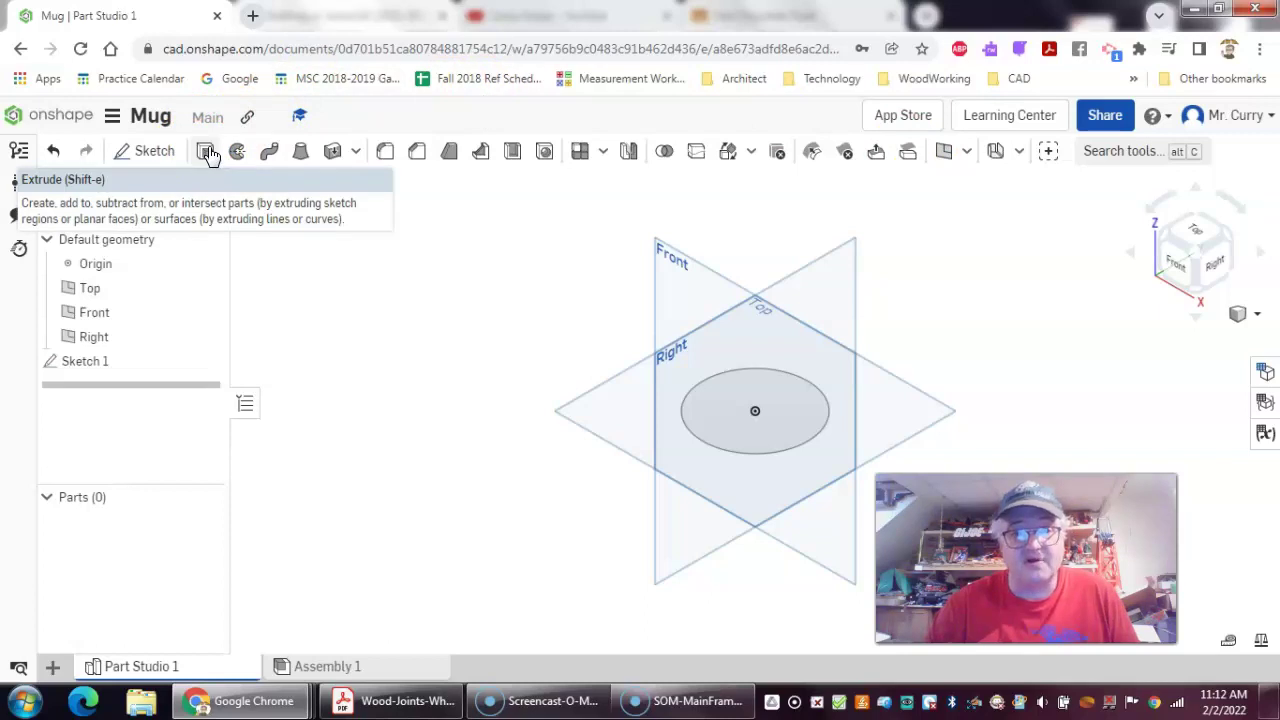
click(207, 152)
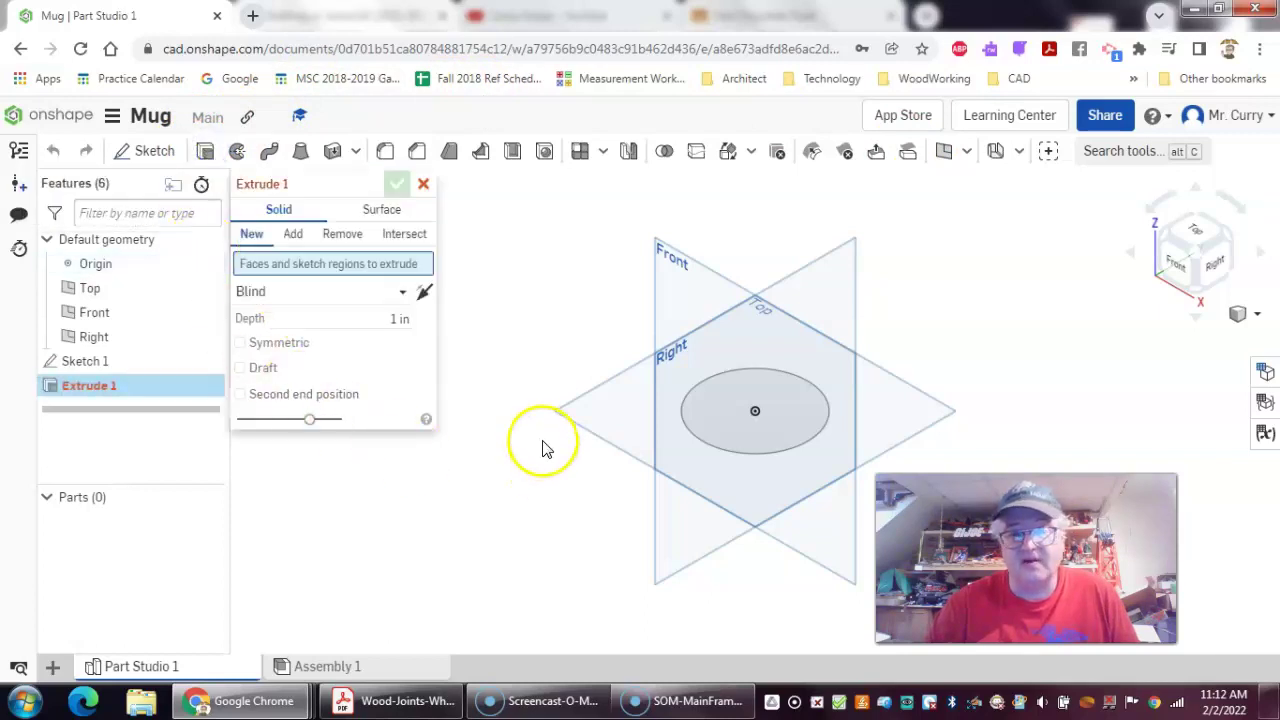
click(721, 446)
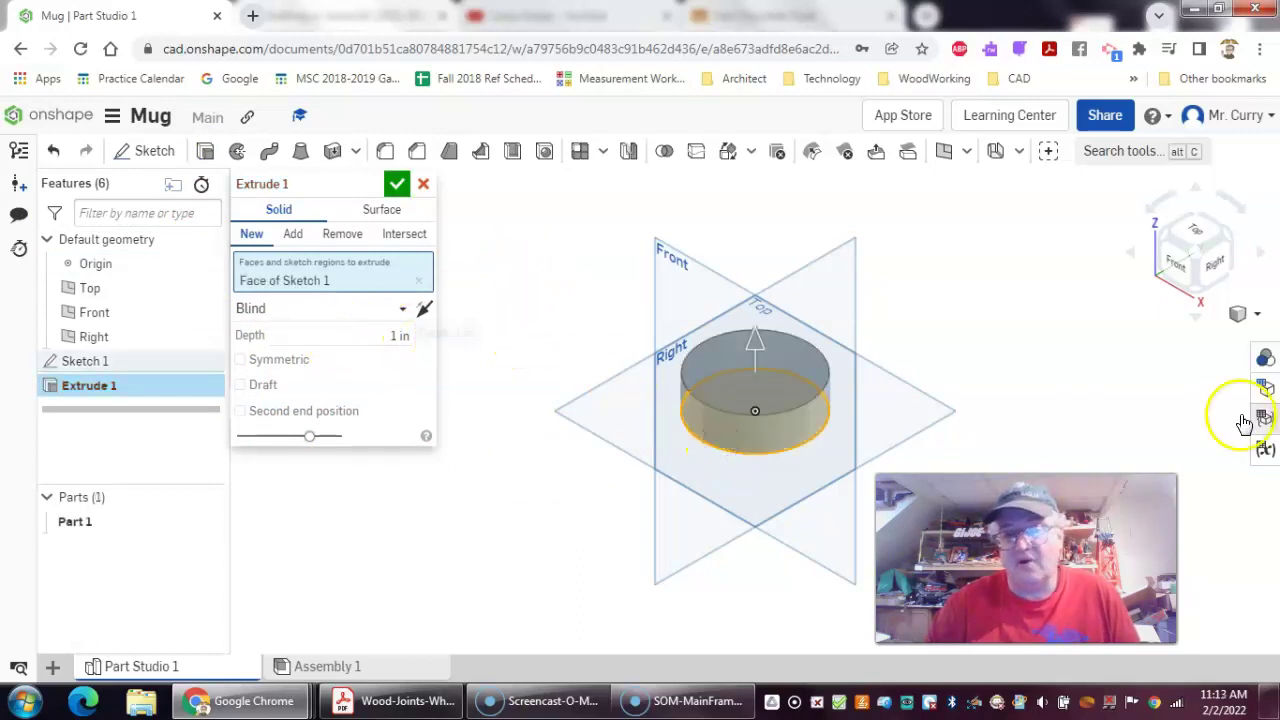
click(753, 347)
click(755, 488)
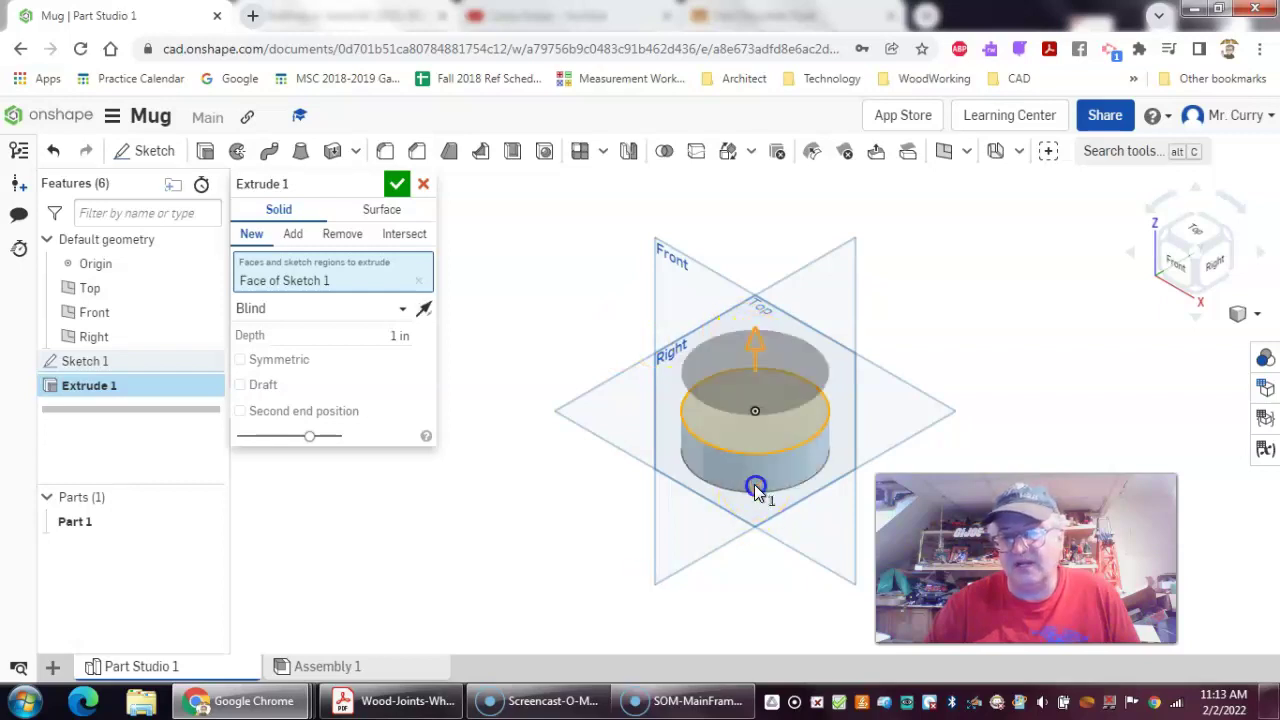
click(760, 349)
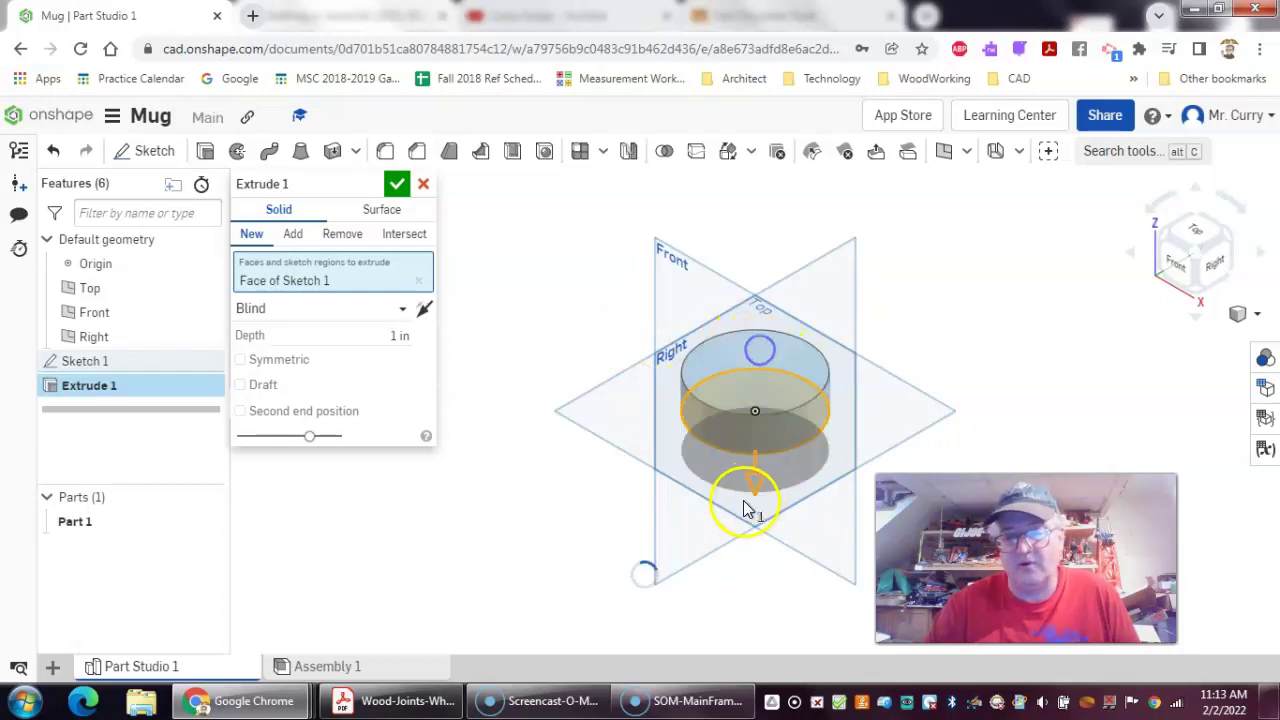
click(758, 490)
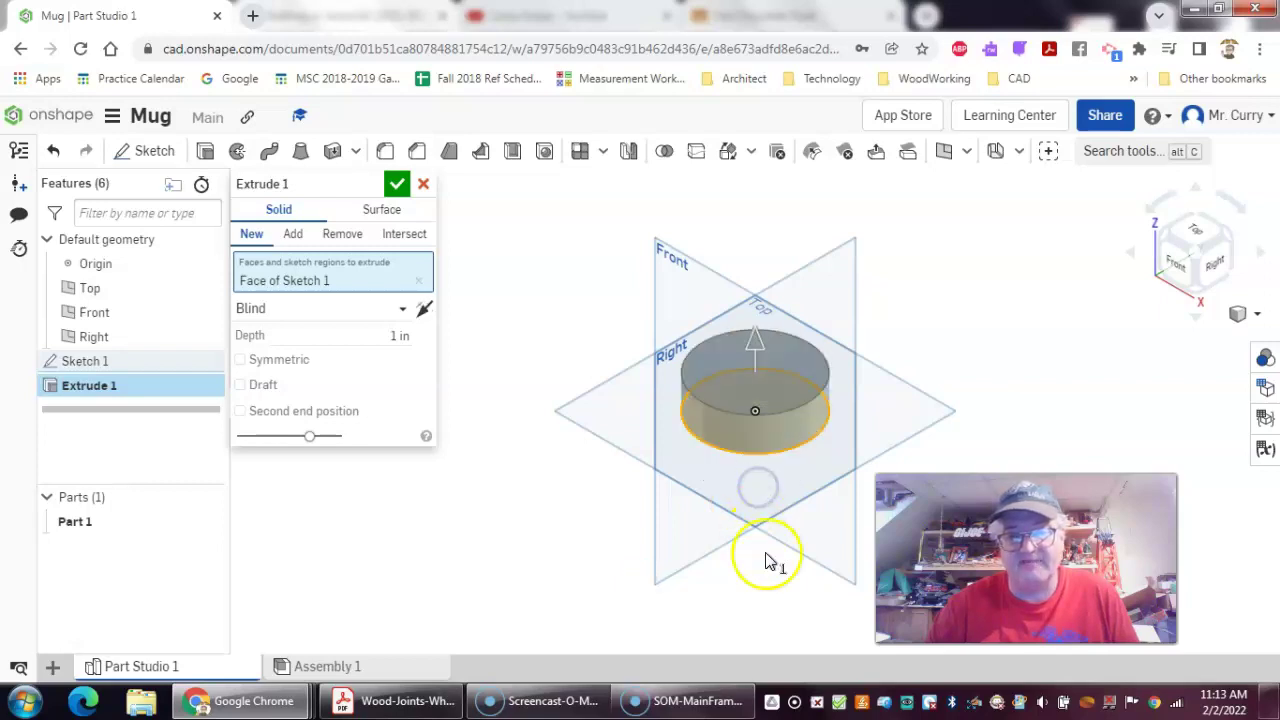
click(374, 335)
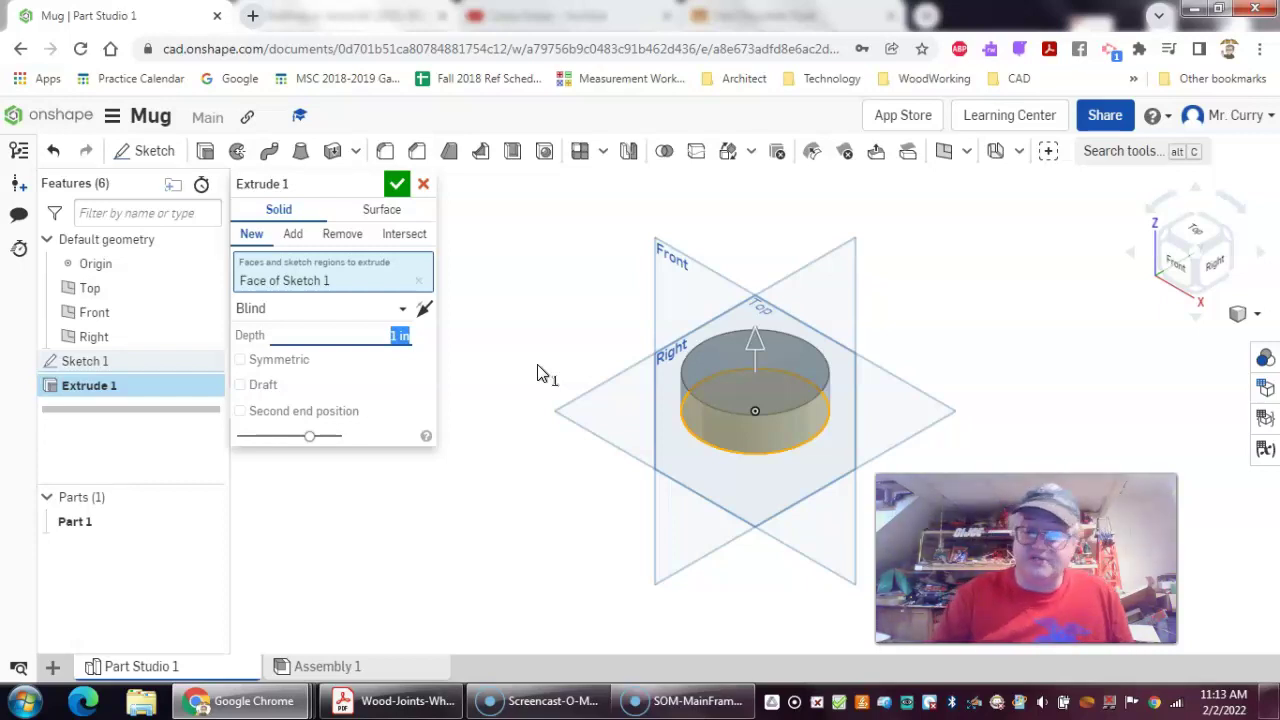
text(3)
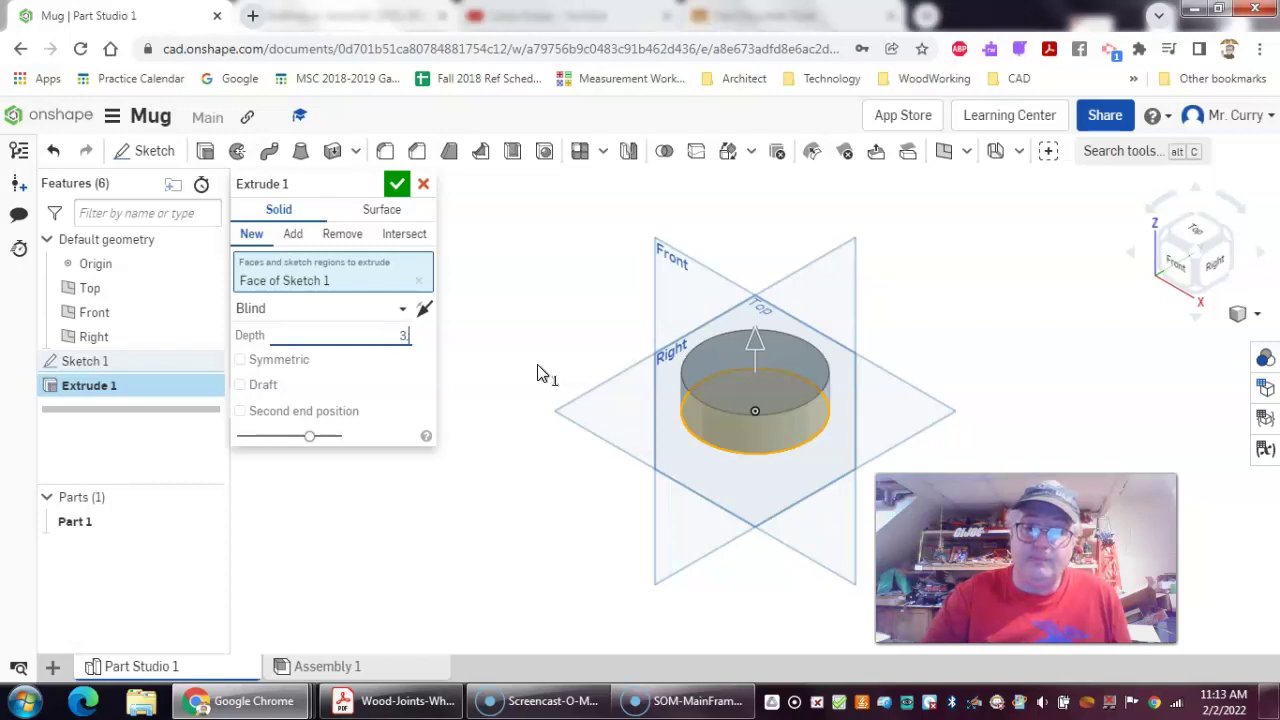
text(.75)
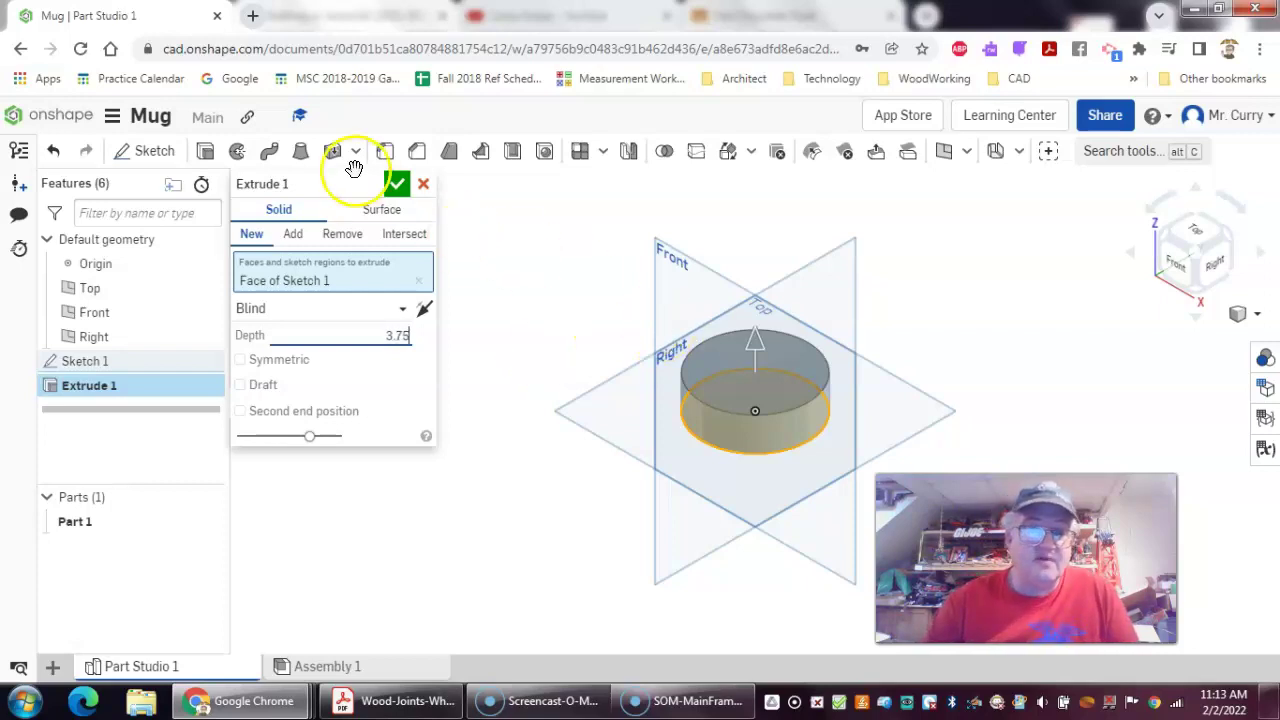
click(397, 186)
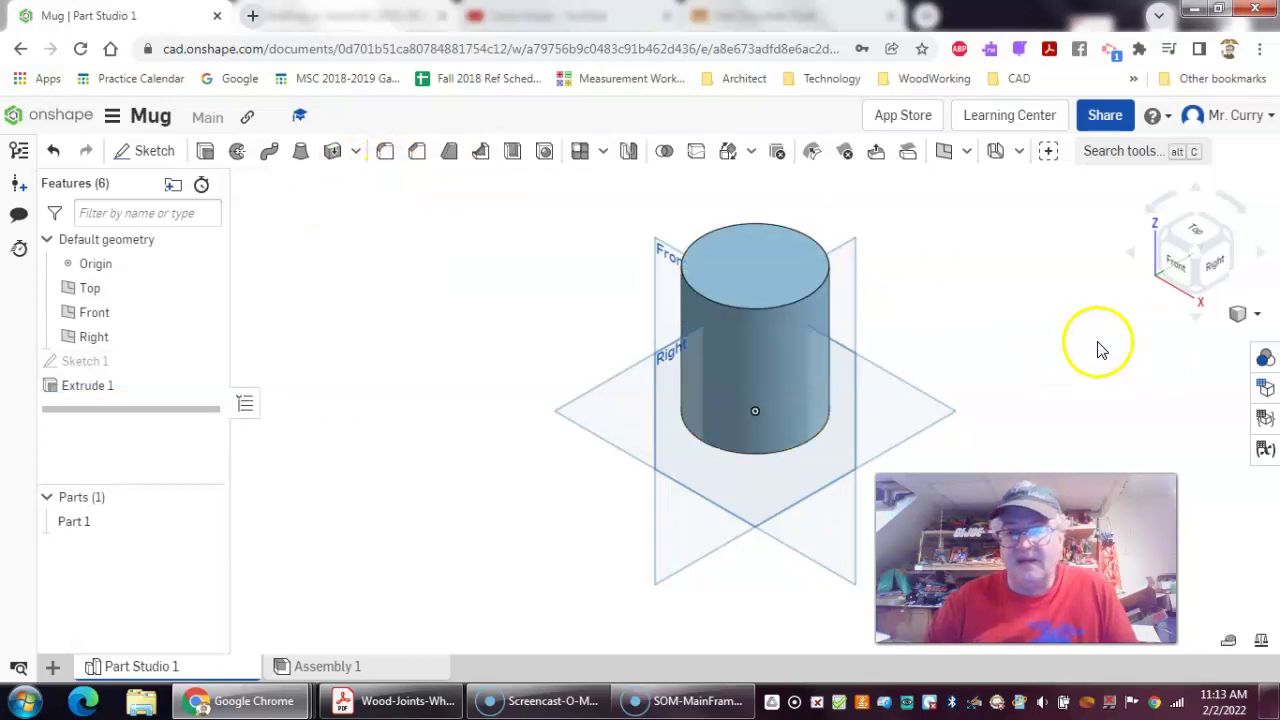
right_drag(1097, 346, 1041, 399)
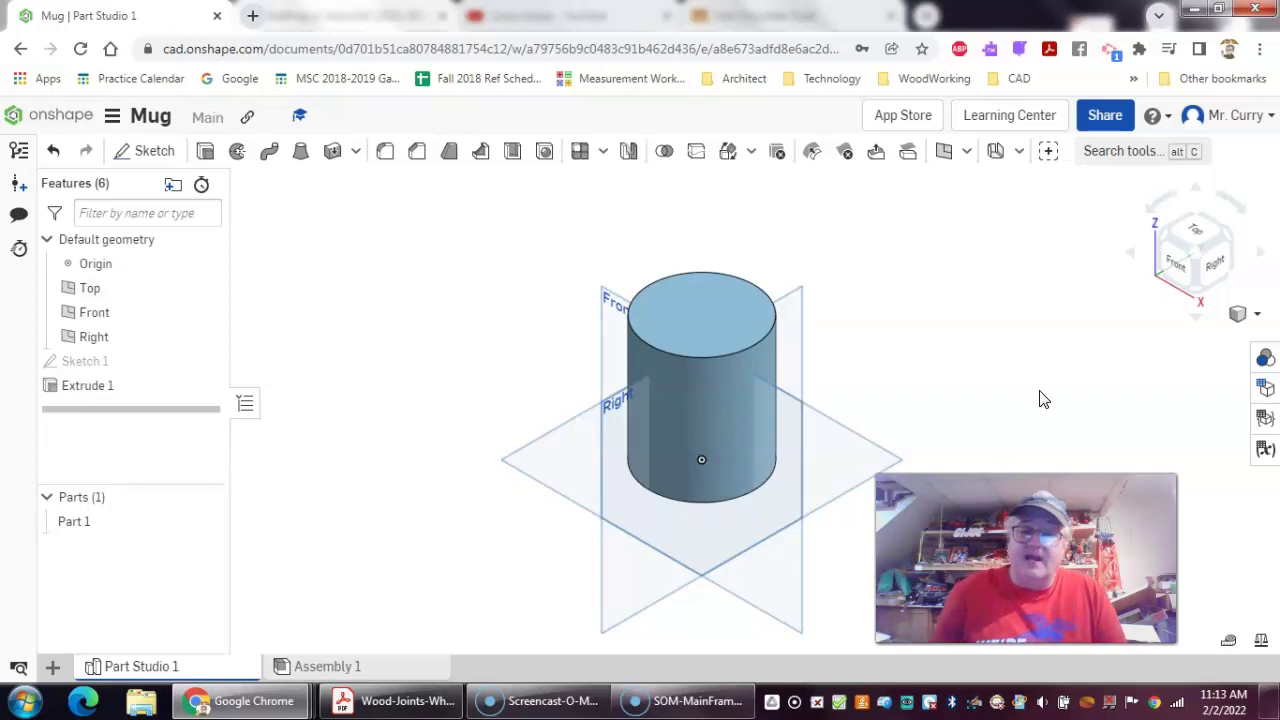
- Start a new sketch on the cylinder's top face, viewed from the top
click(713, 350)
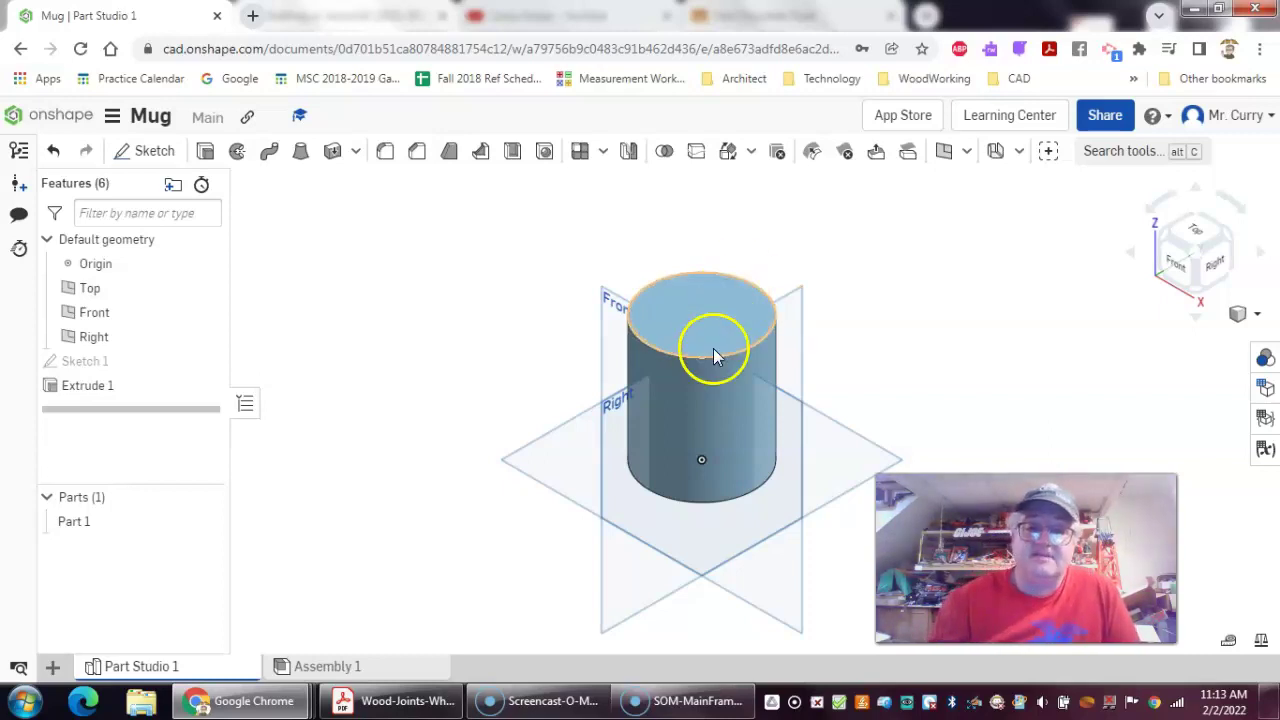
click(153, 150)
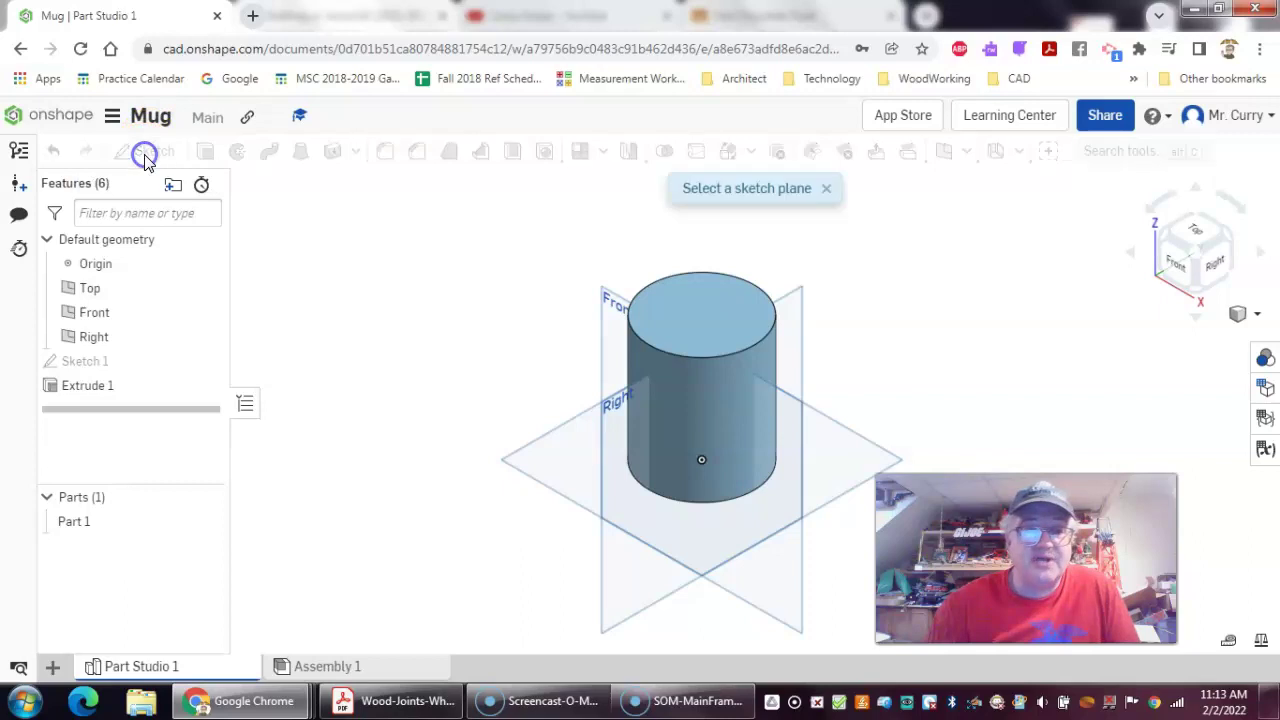
click(727, 330)
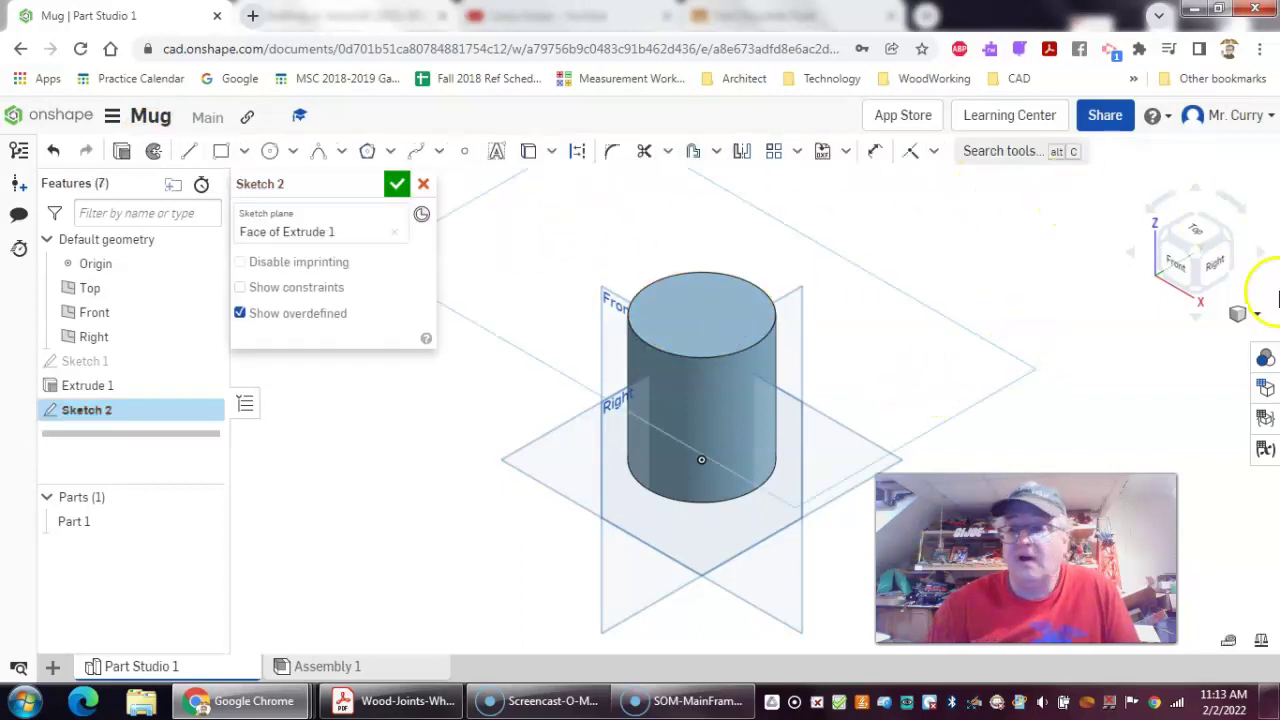
click(1195, 238)
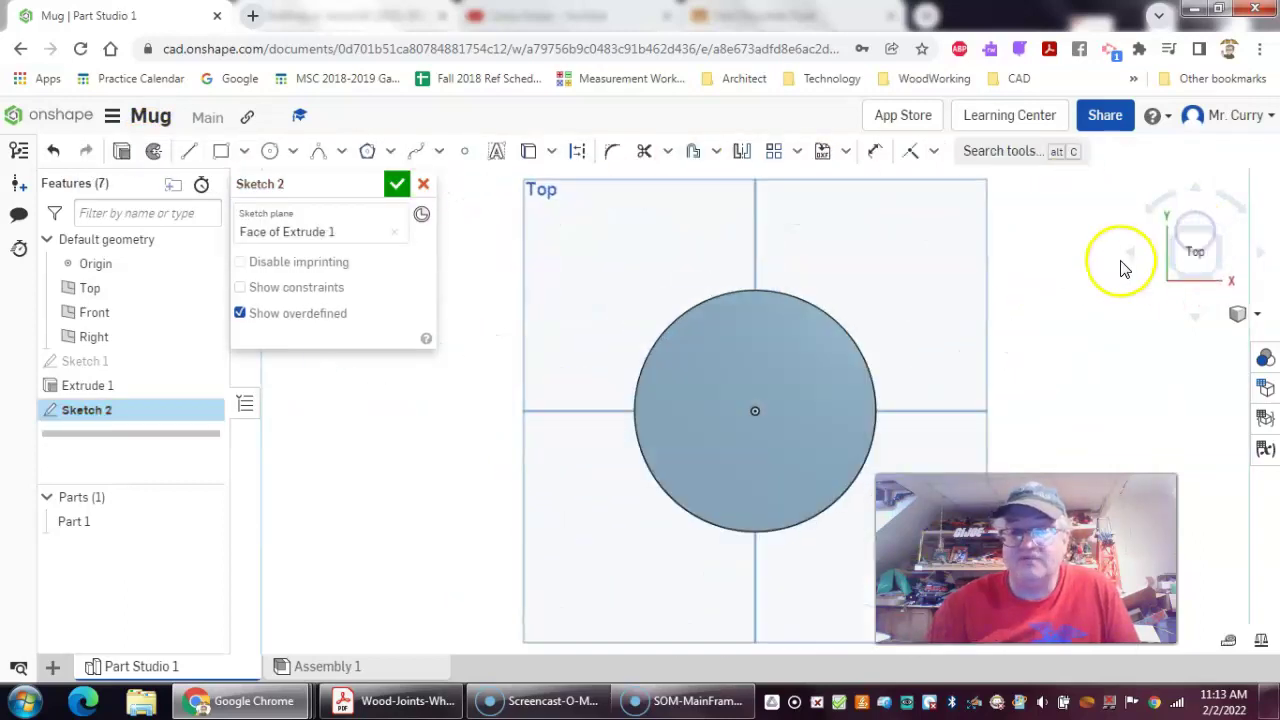
- Draw a Ø2 7/8 (2.875) circle centred on the origin, finish the sketch, and return to isometric
click(270, 151)
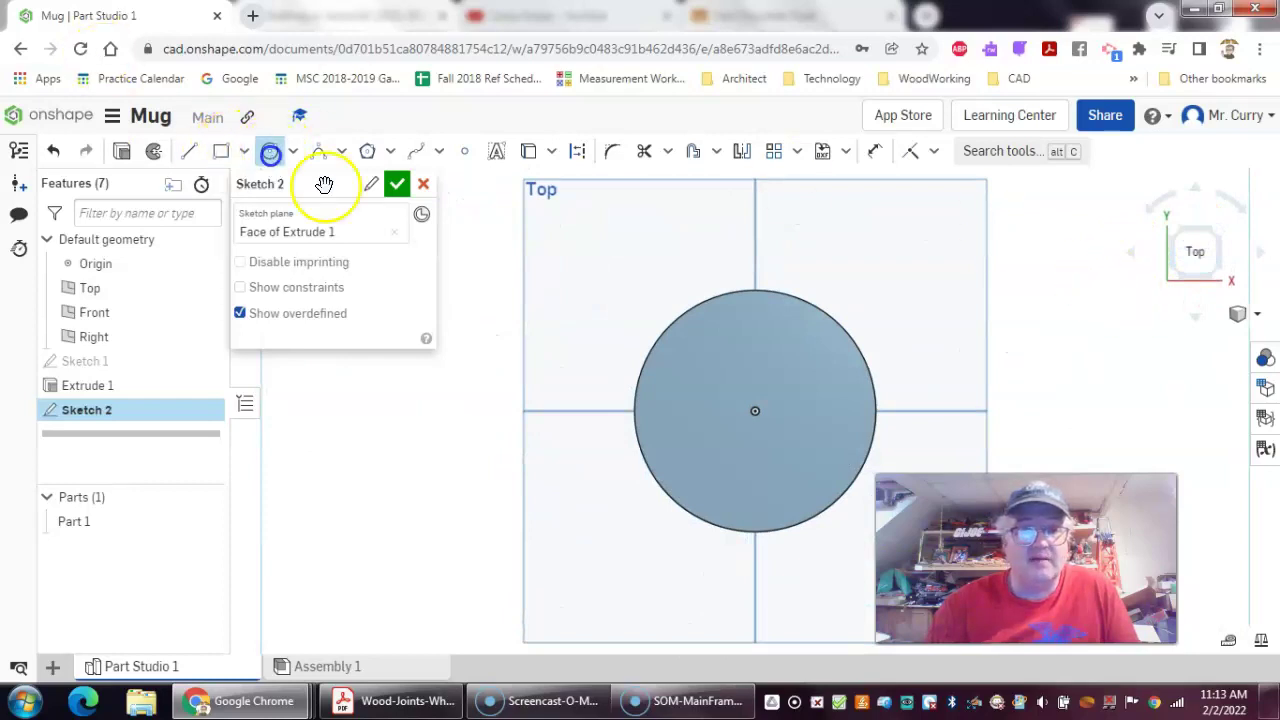
click(756, 411)
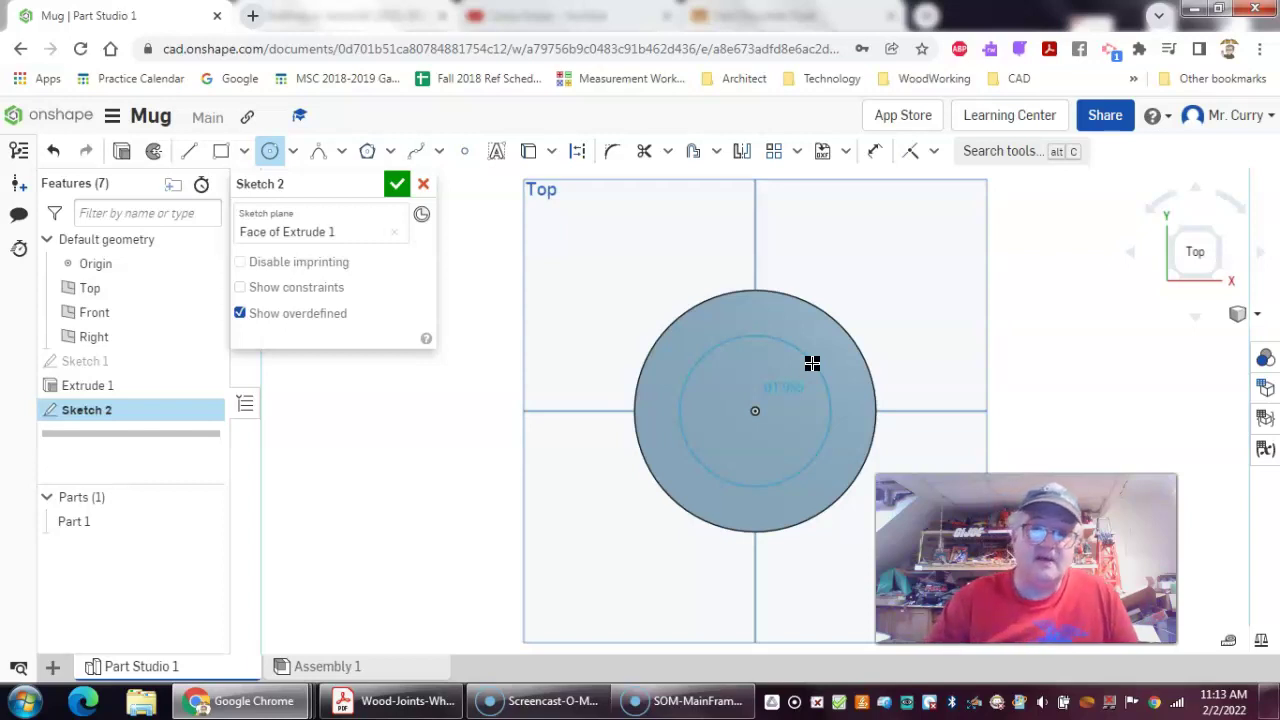
mouse_move(812, 363)
mouse_down()
mouse_move(743, 331)
mouse_move(797, 330)
mouse_up()
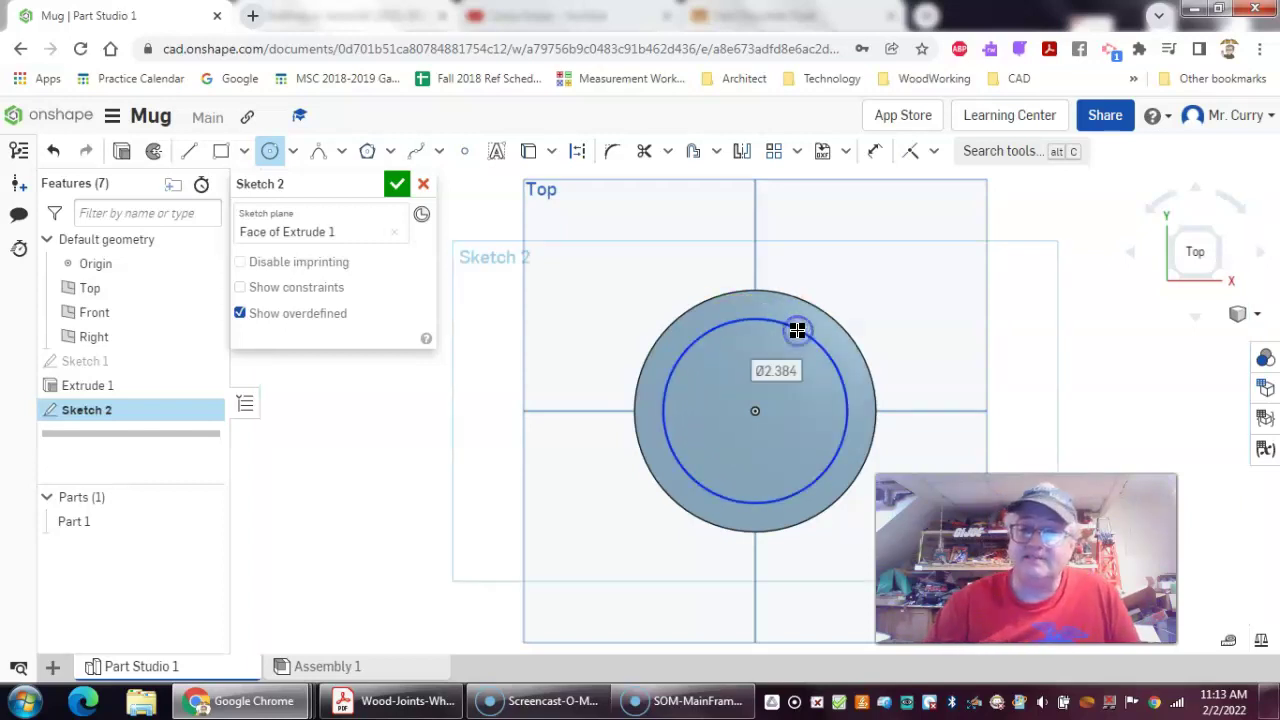
double_click(757, 381)
text(2+7/)
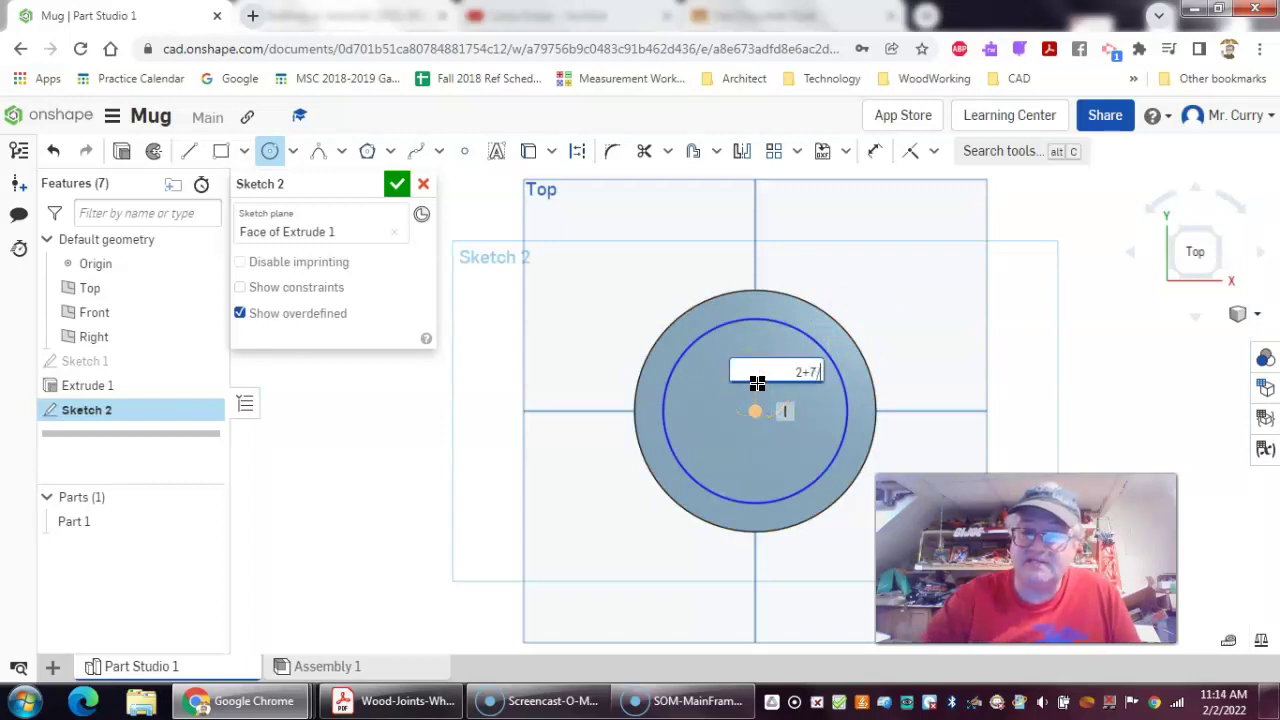
text(8)
key(Return)
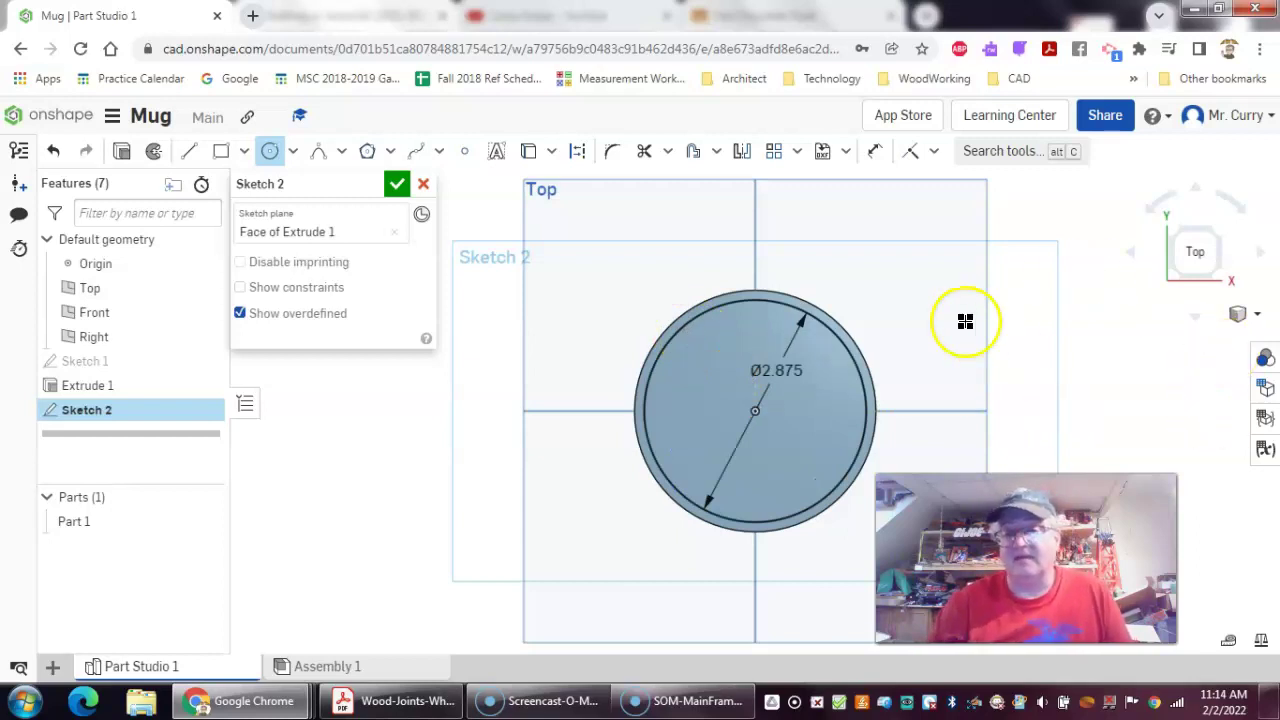
click(397, 183)
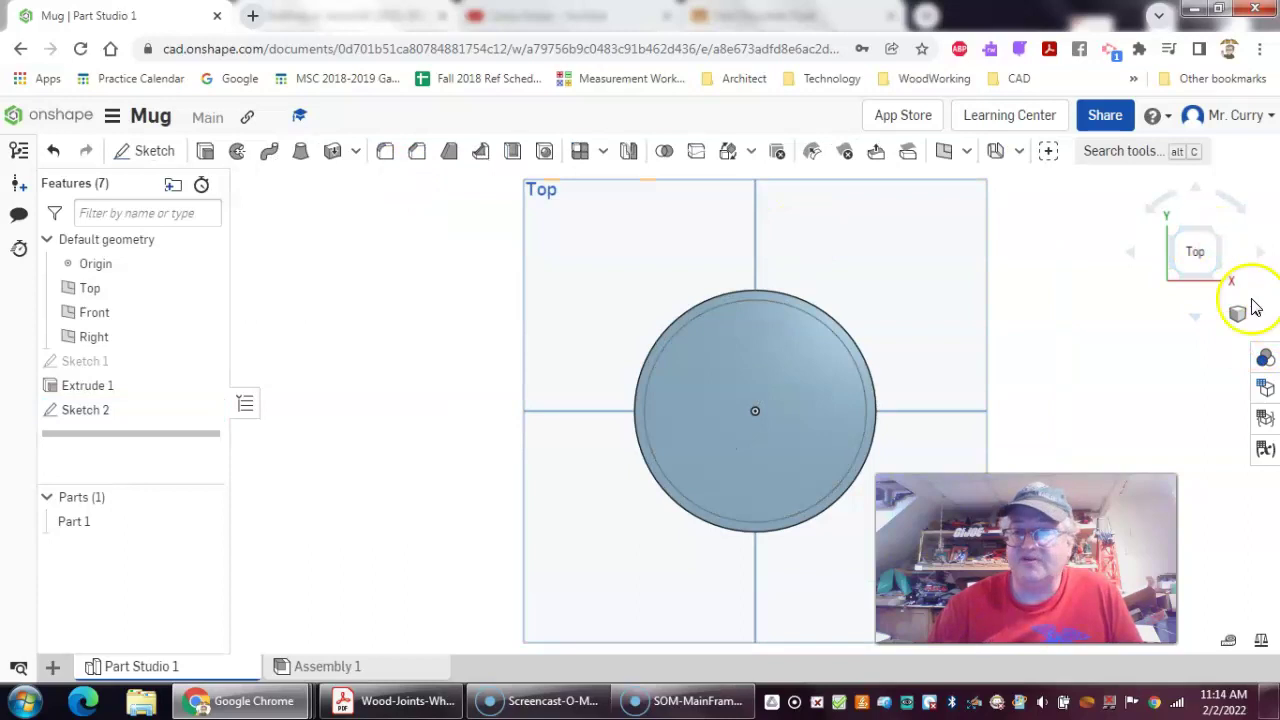
click(1256, 313)
click(1183, 284)
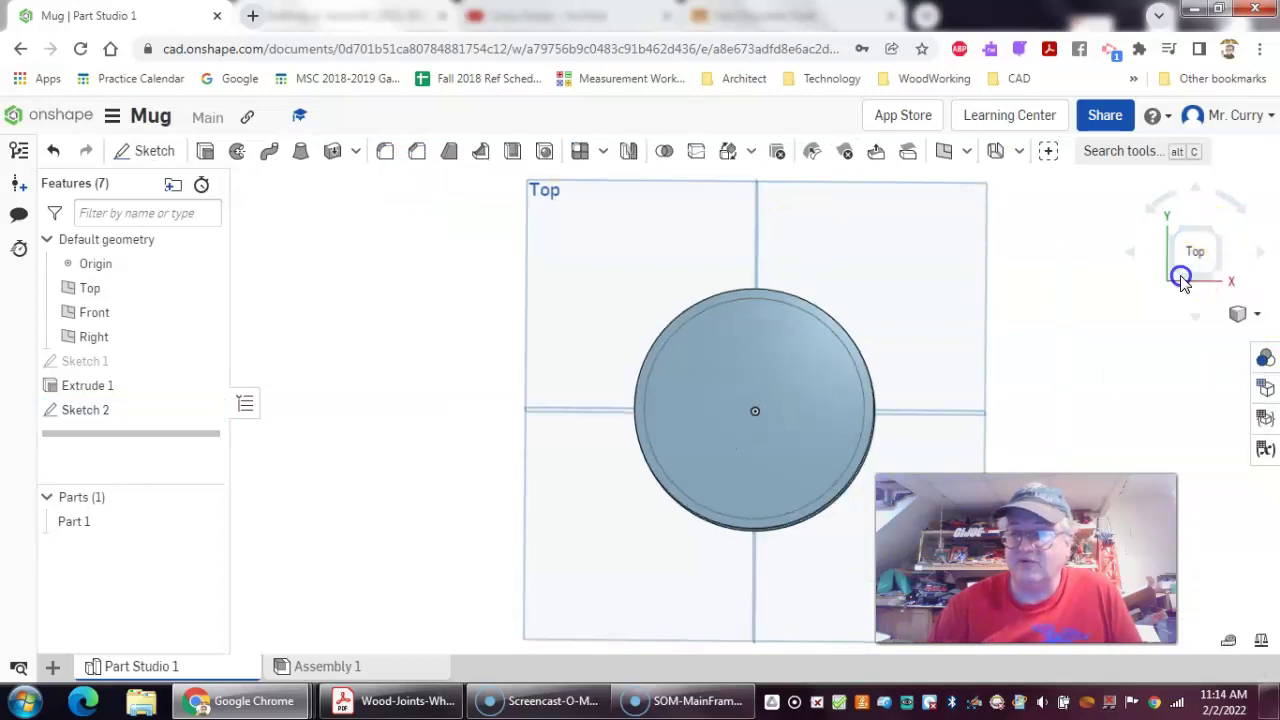
- Extrude-remove the inner circle downward 3 3/8 in to hollow the mug
click(205, 152)
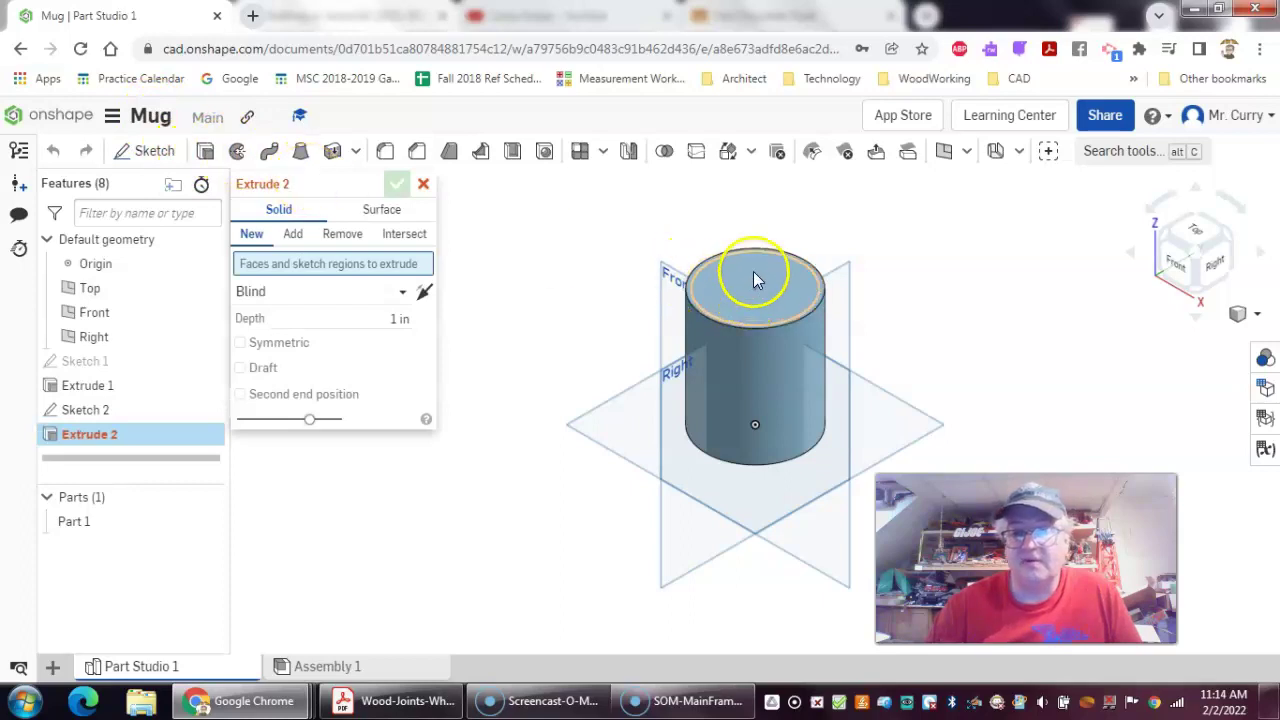
click(790, 281)
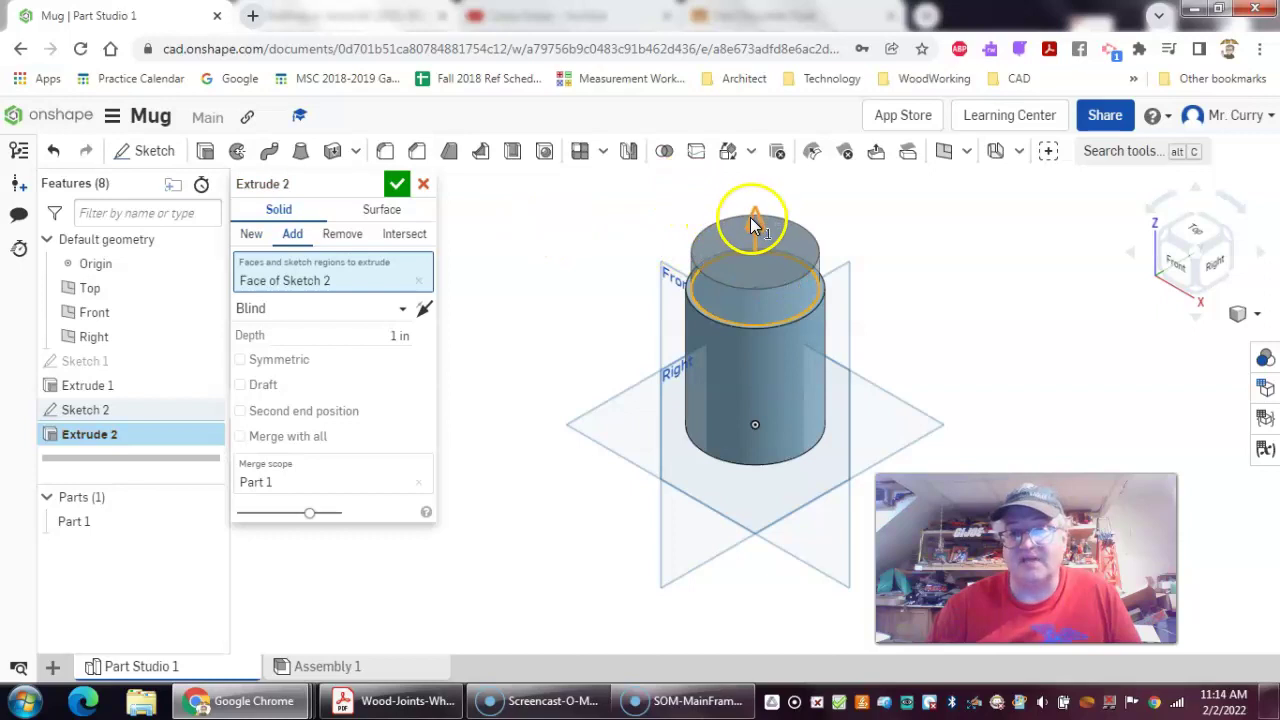
drag(757, 227, 757, 407)
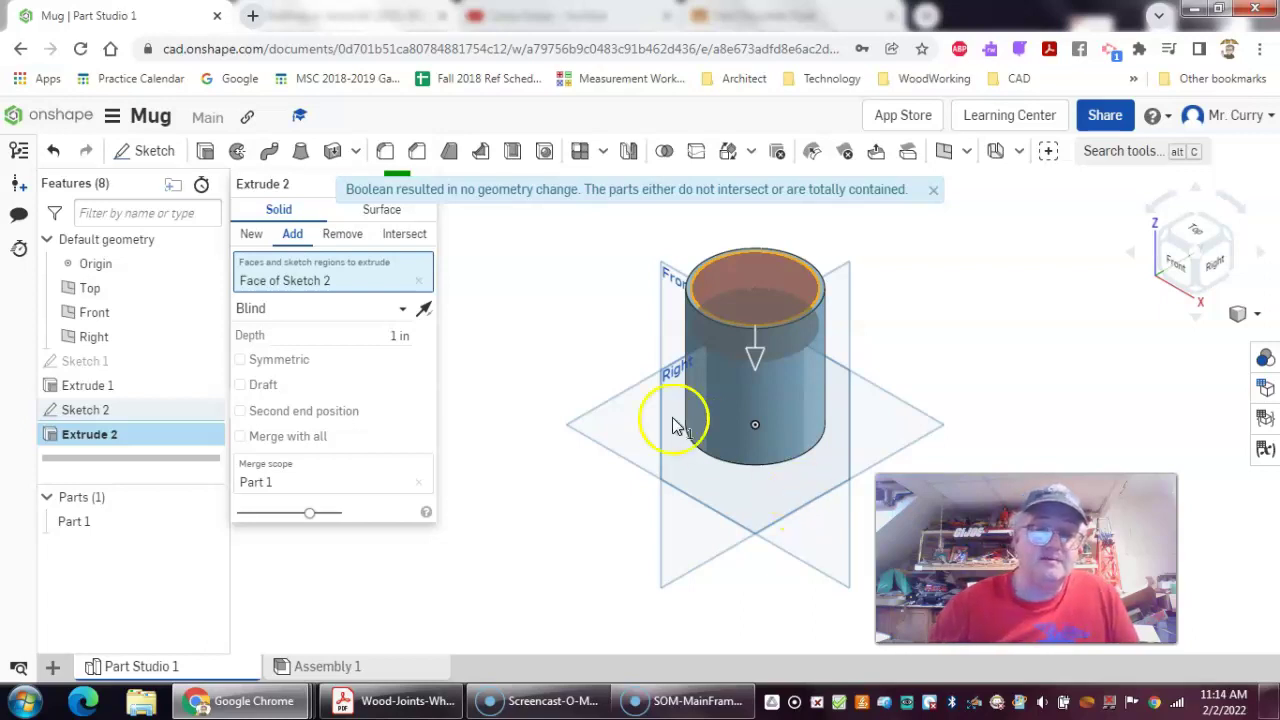
click(399, 335)
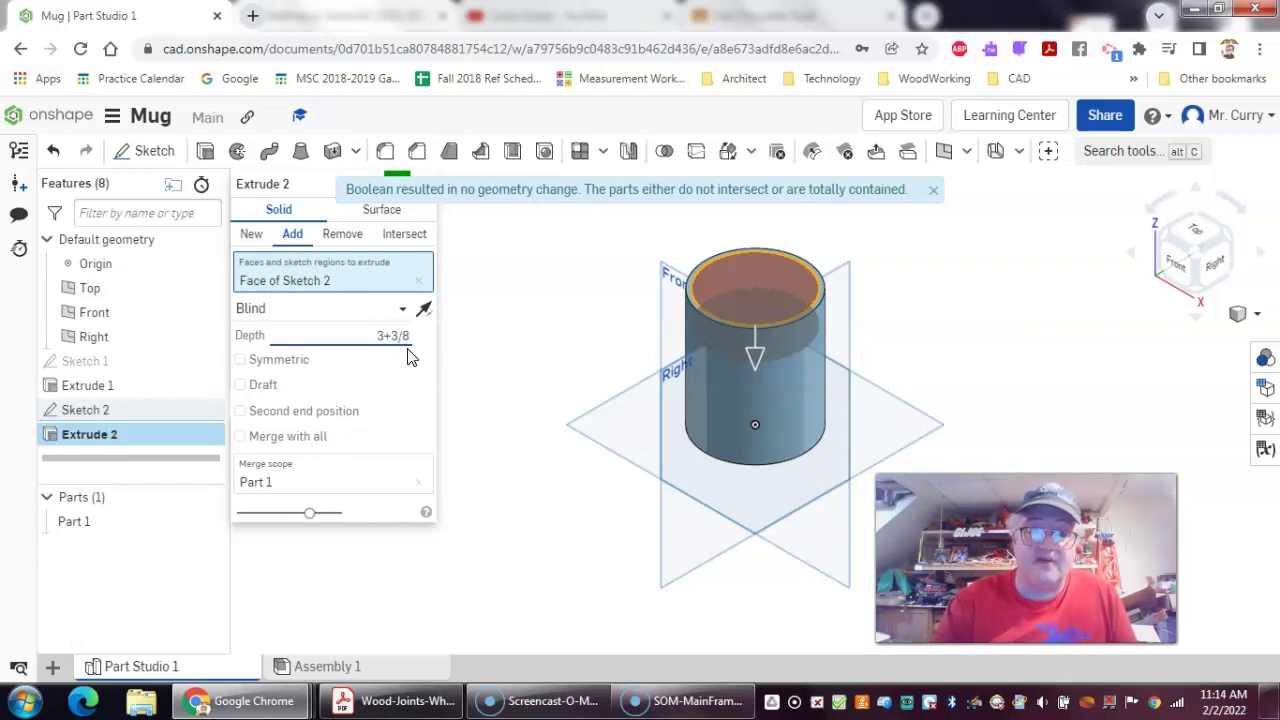
click(310, 268)
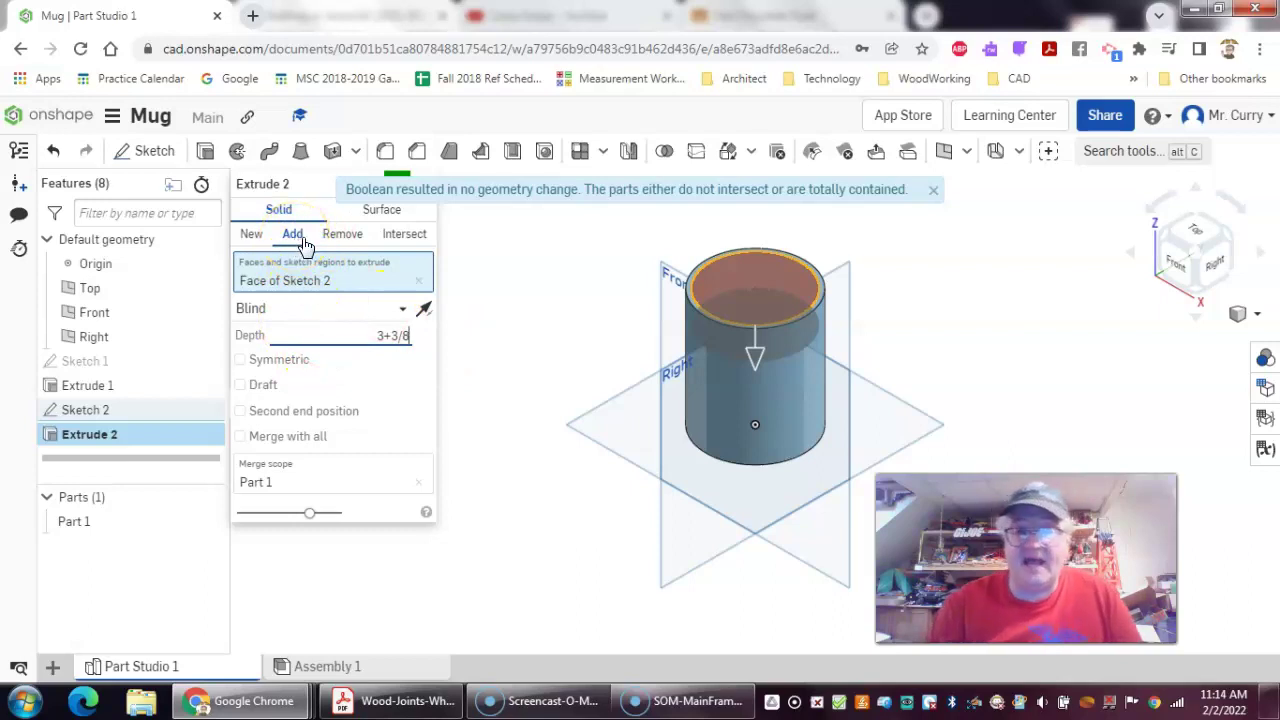
click(343, 236)
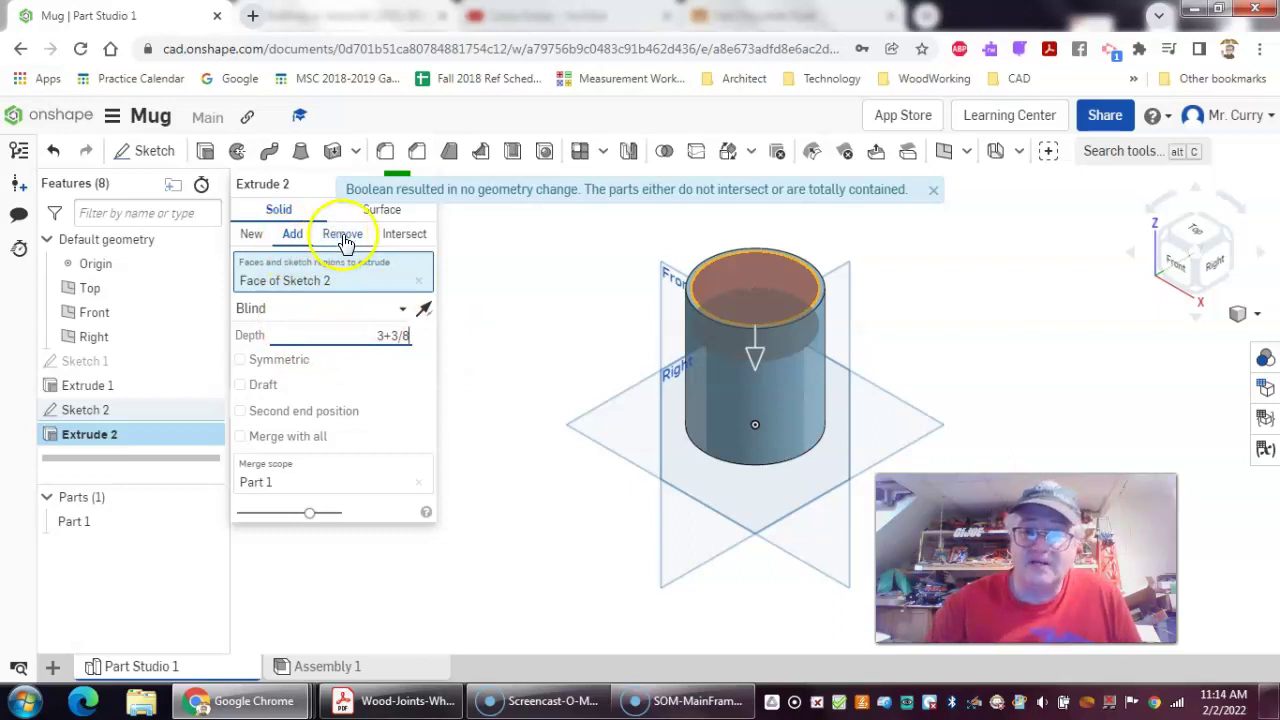
click(343, 238)
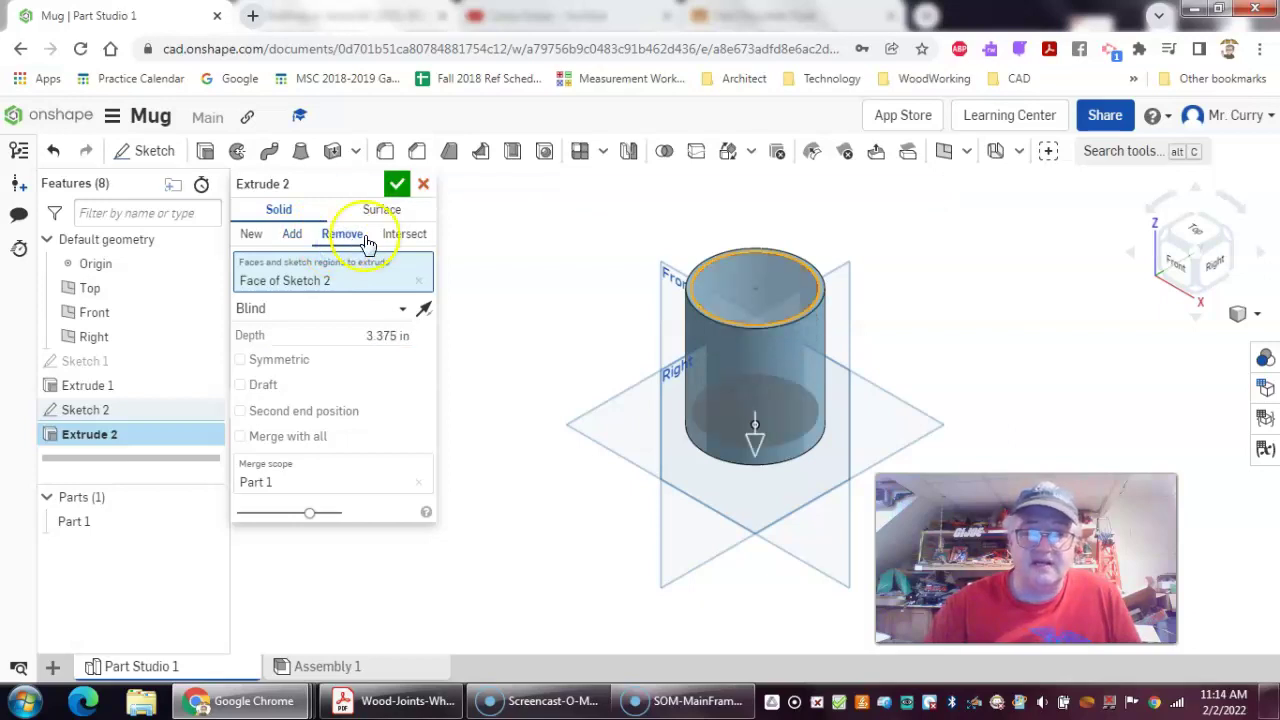
click(397, 183)
middle_drag(1071, 380, 1035, 415)
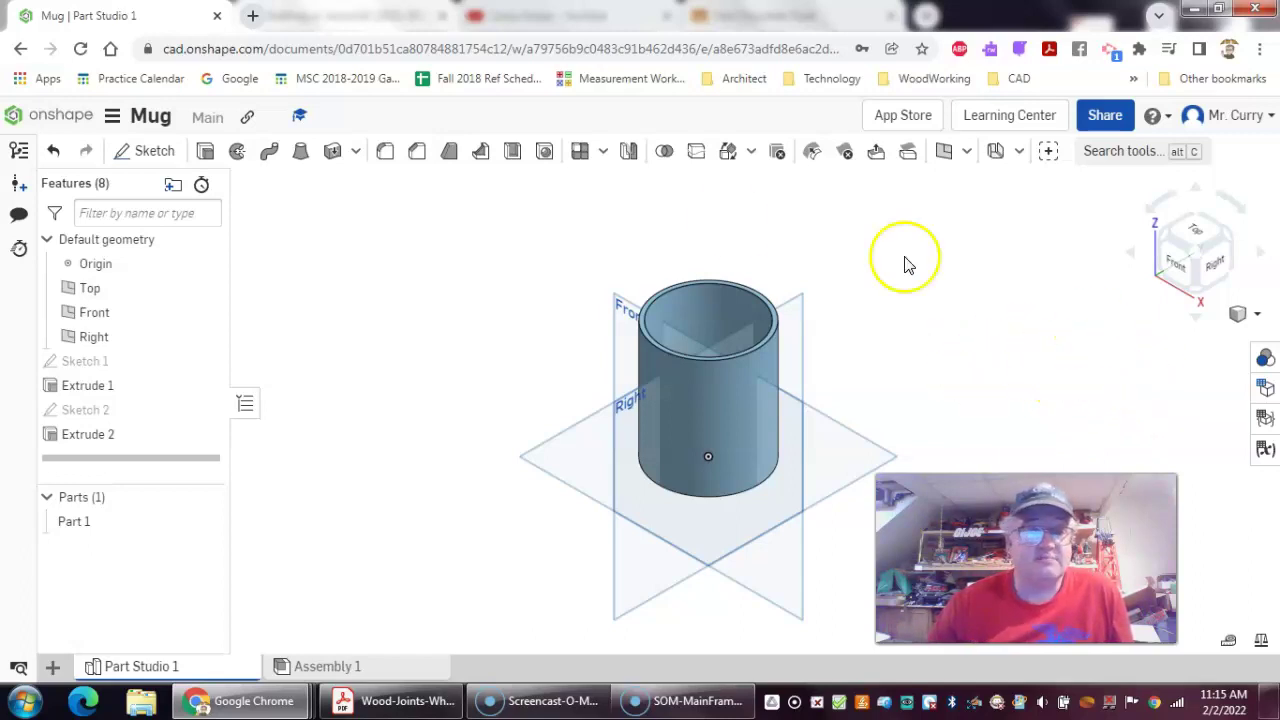
- Start Sketch 3 on the Front plane viewed straight on, and open the arc types list
click(141, 158)
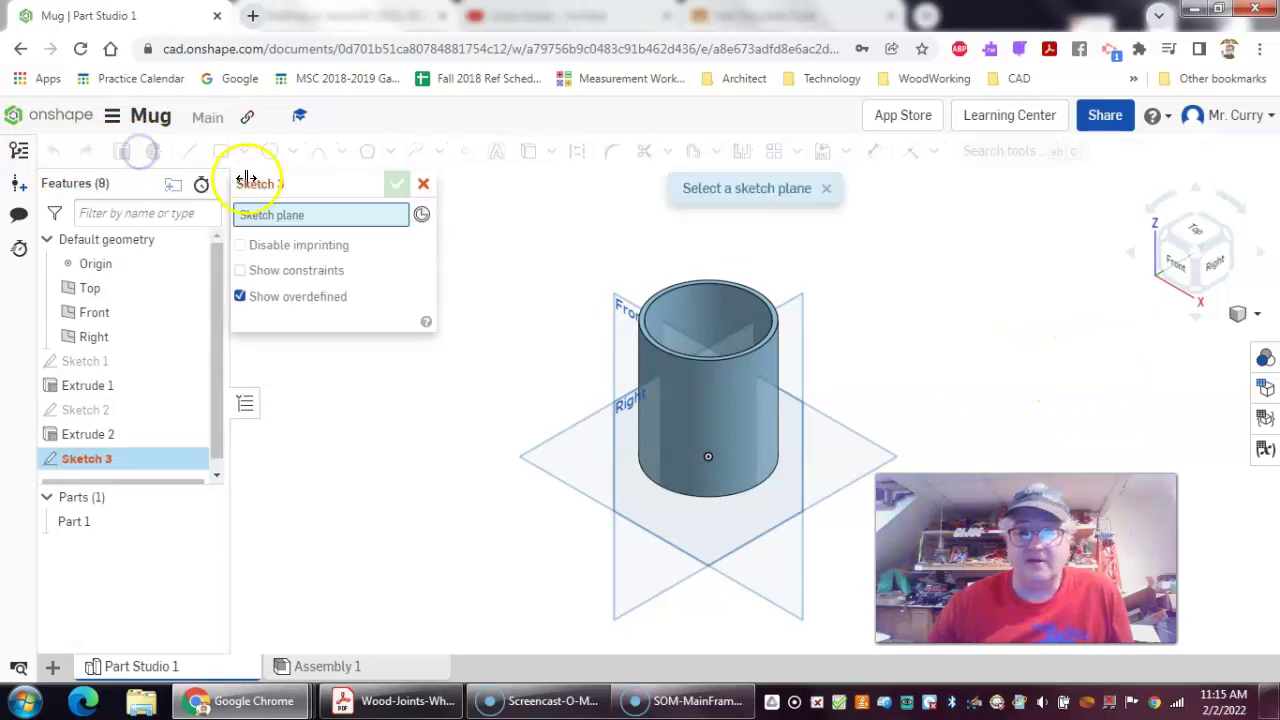
click(618, 322)
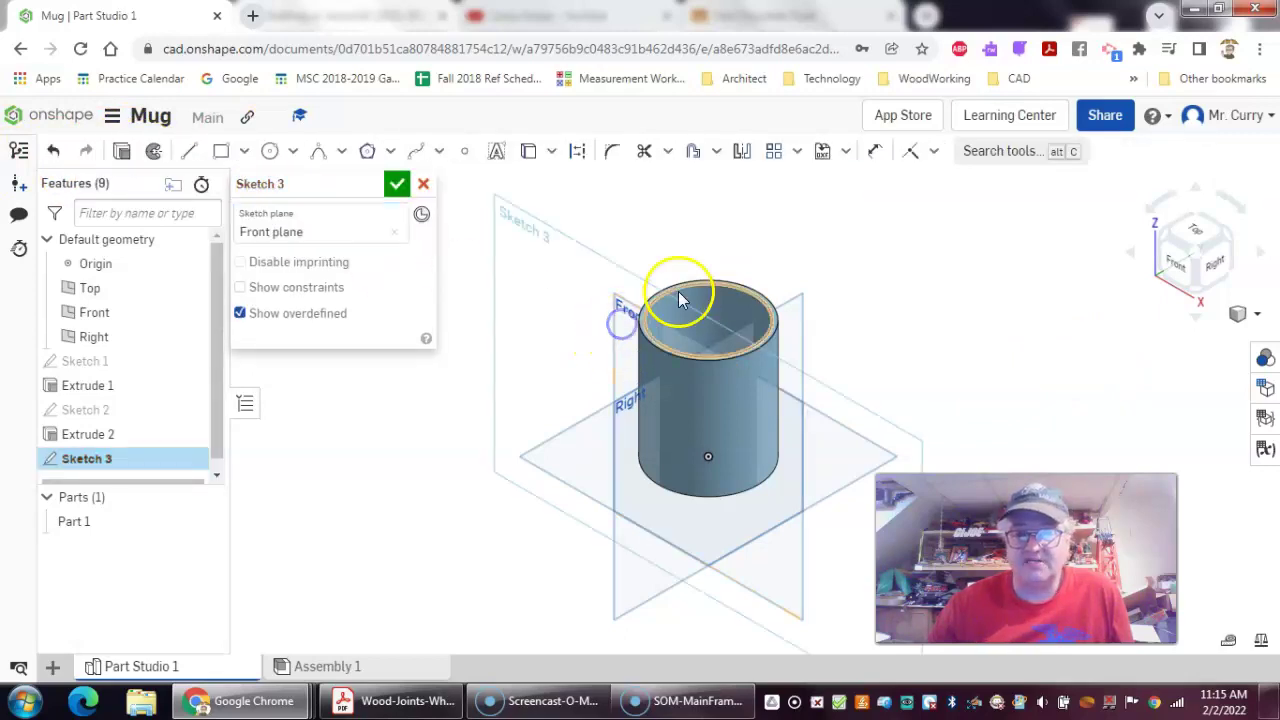
click(1176, 274)
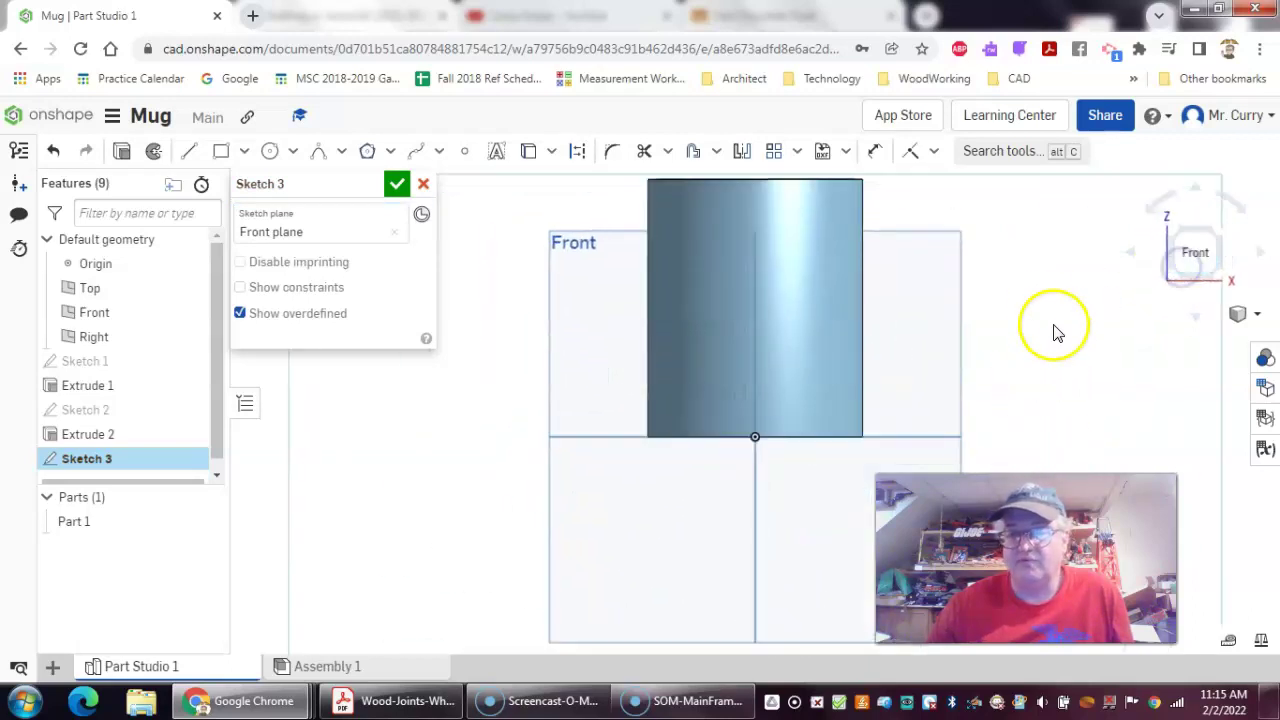
middle_drag(1075, 325, 1037, 374)
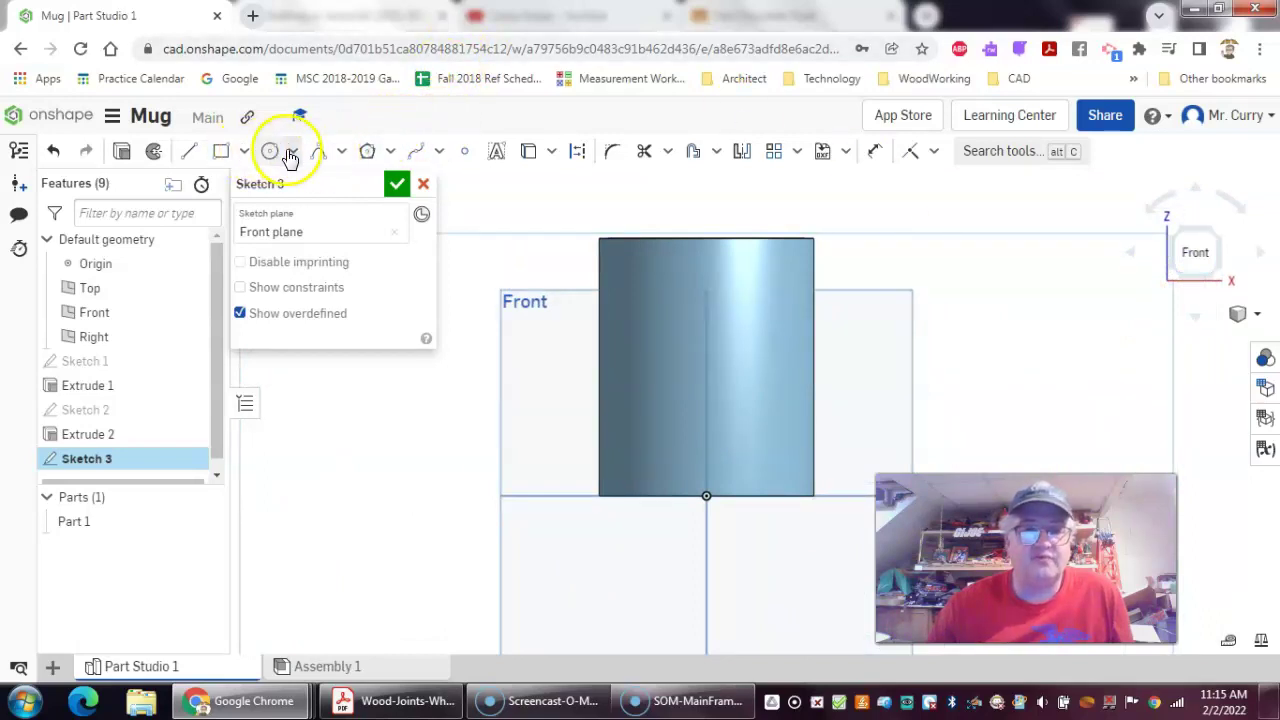
click(341, 151)
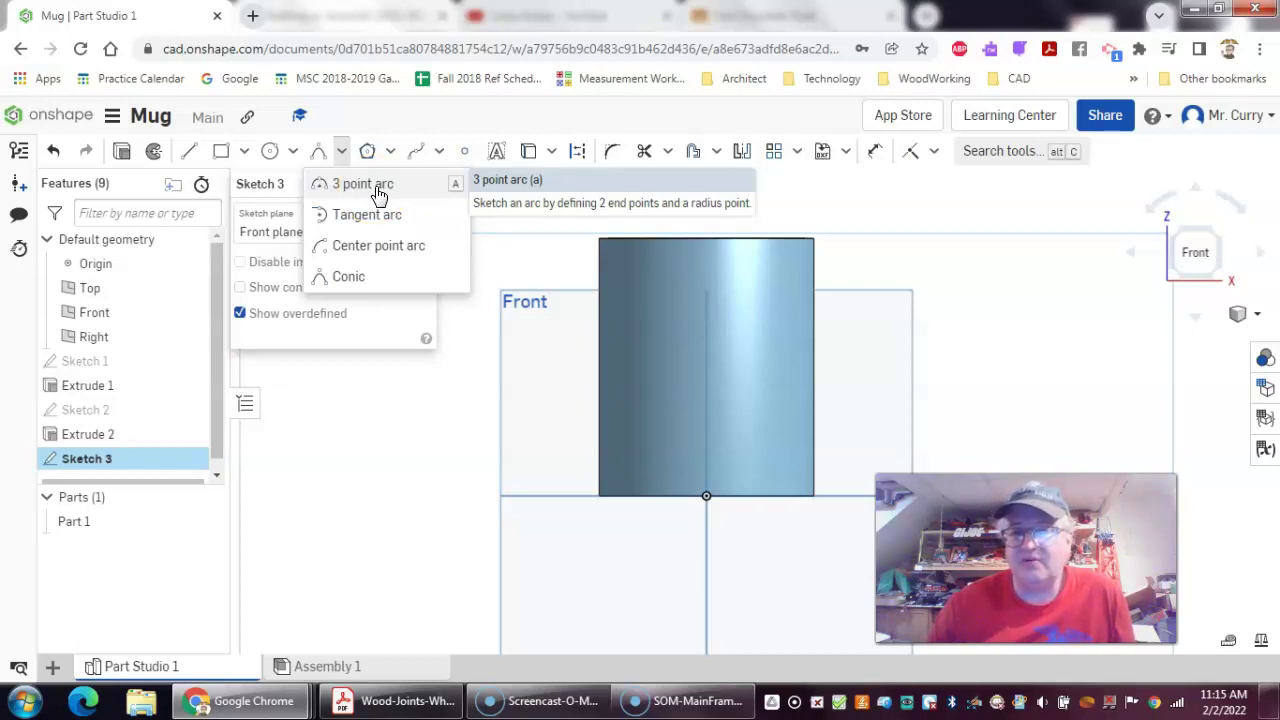
click(348, 280)
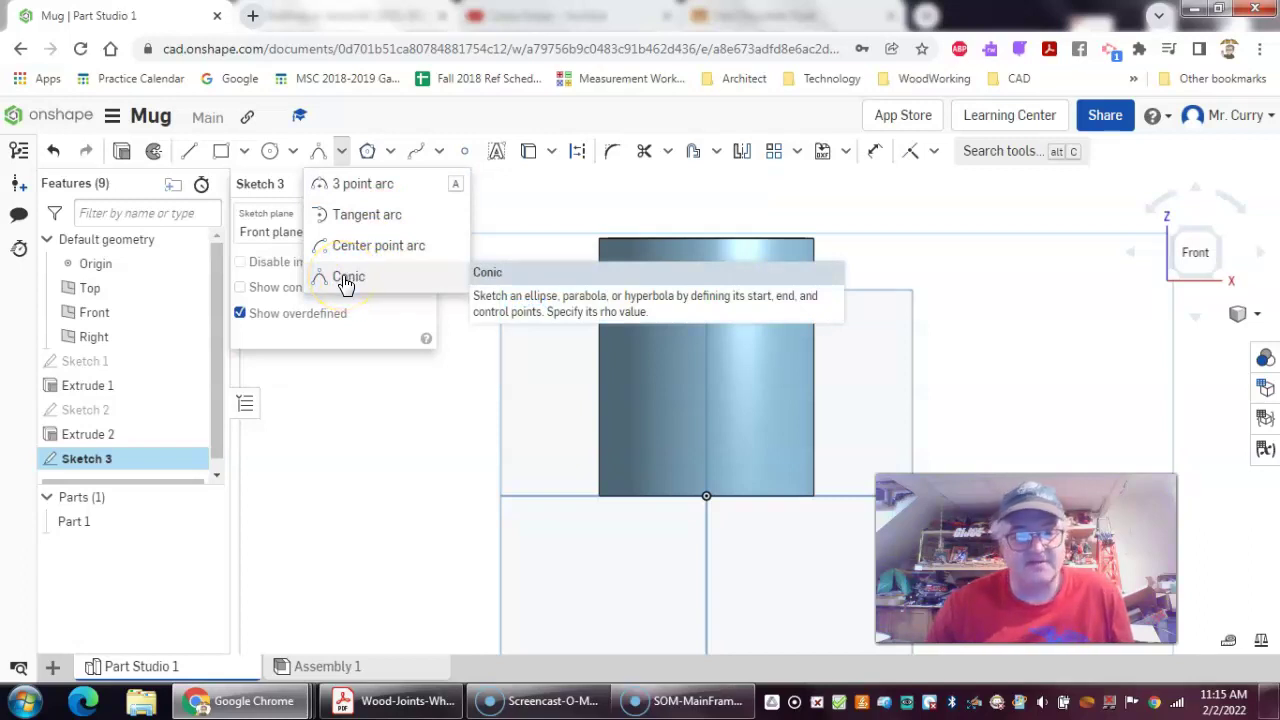
- Draw inner and outer conic curves (rho 0.5) bowing out from the mug's right side
click(345, 280)
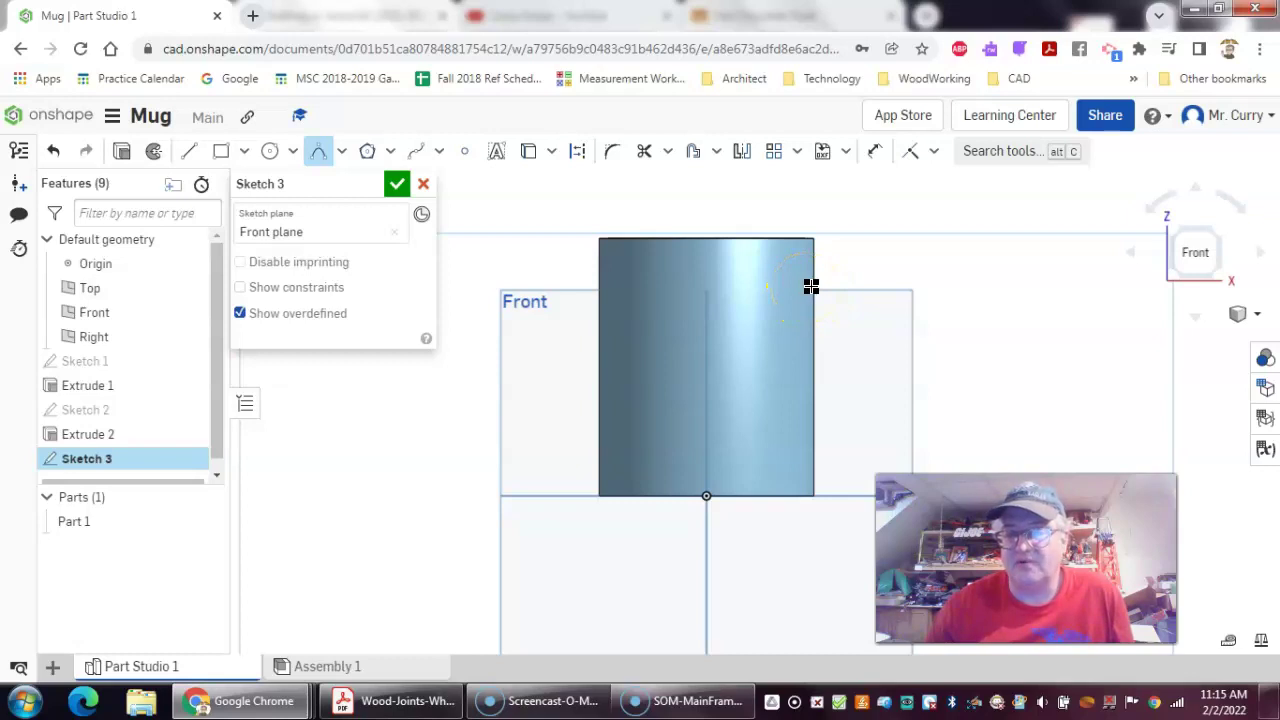
scroll(811, 286, up, 1)
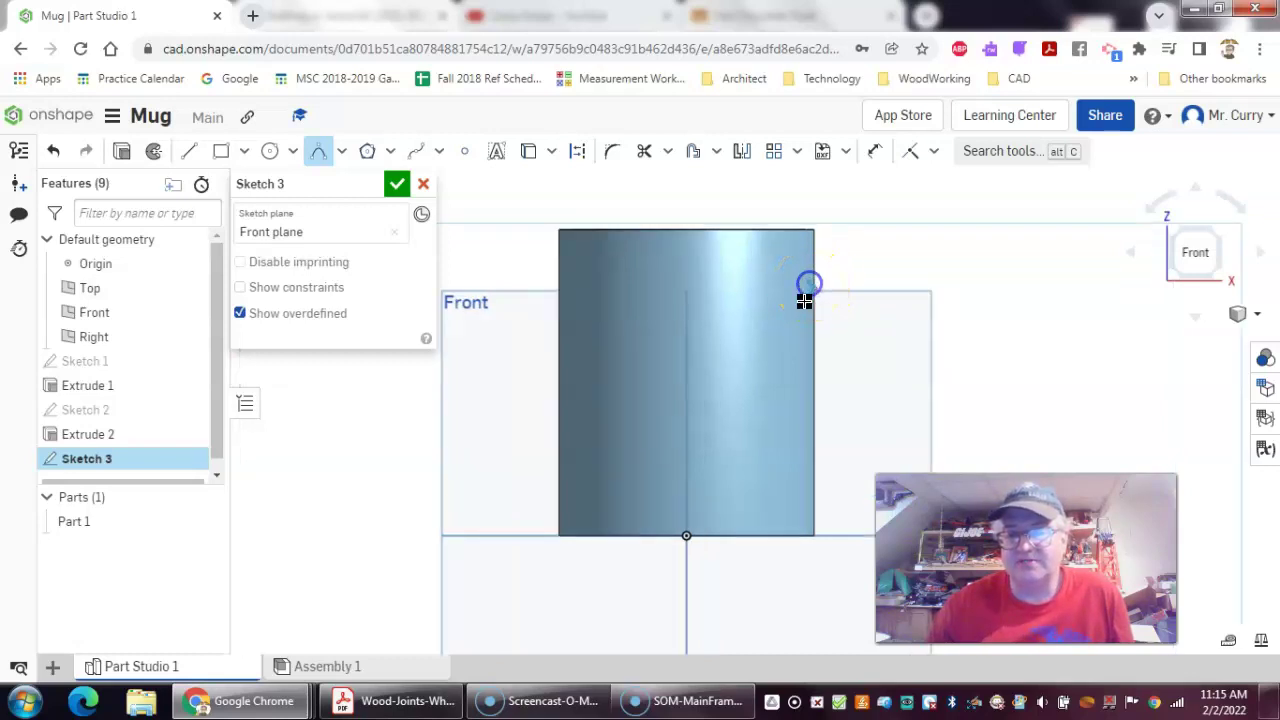
click(809, 285)
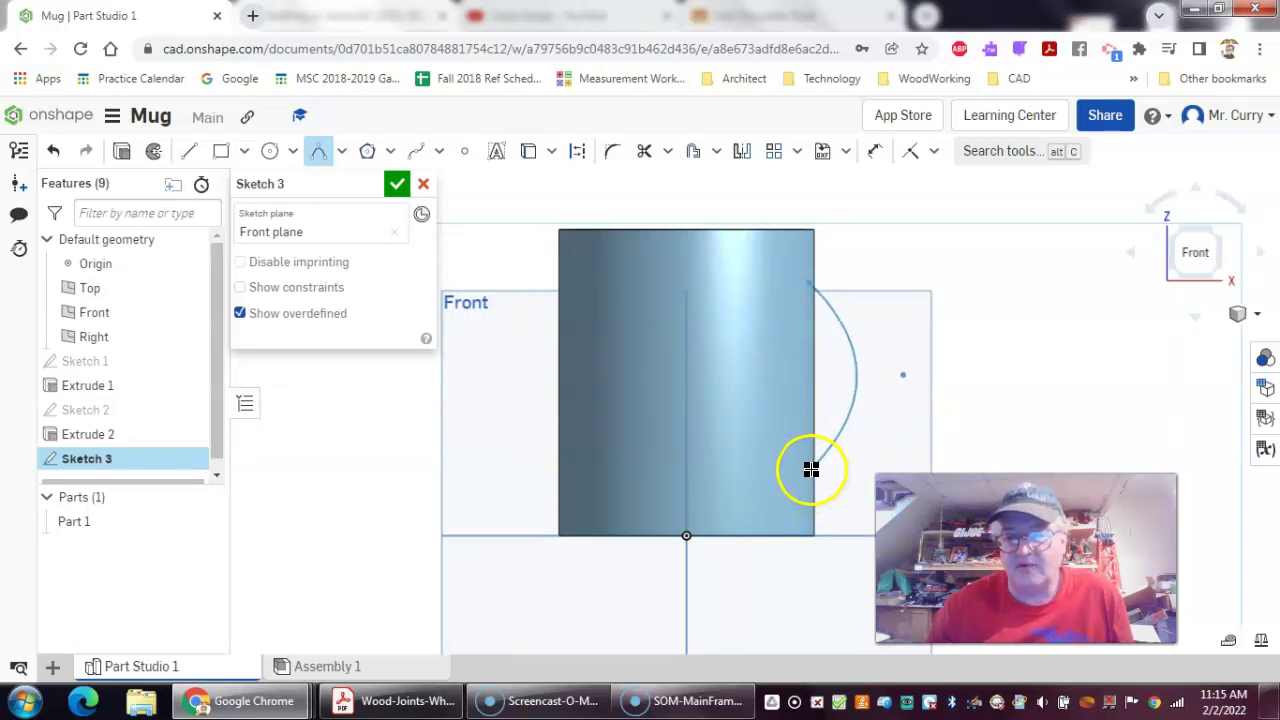
click(810, 469)
click(898, 387)
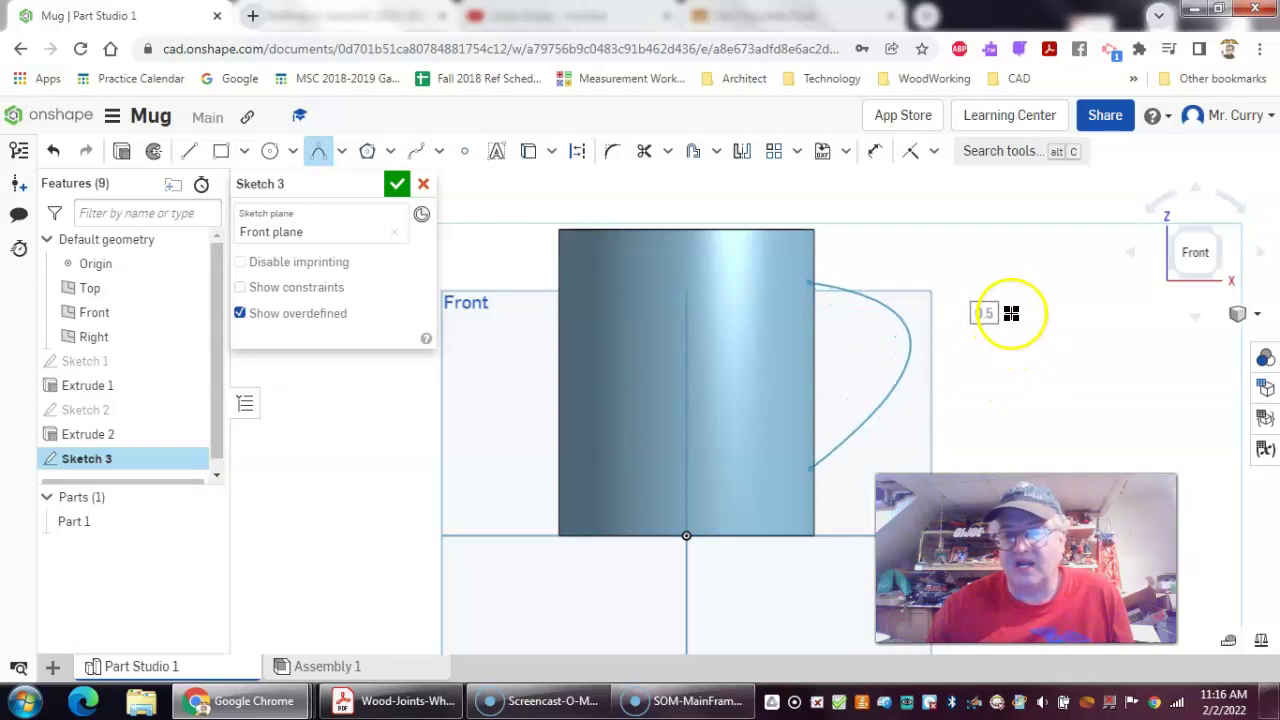
drag(1011, 313, 1005, 307)
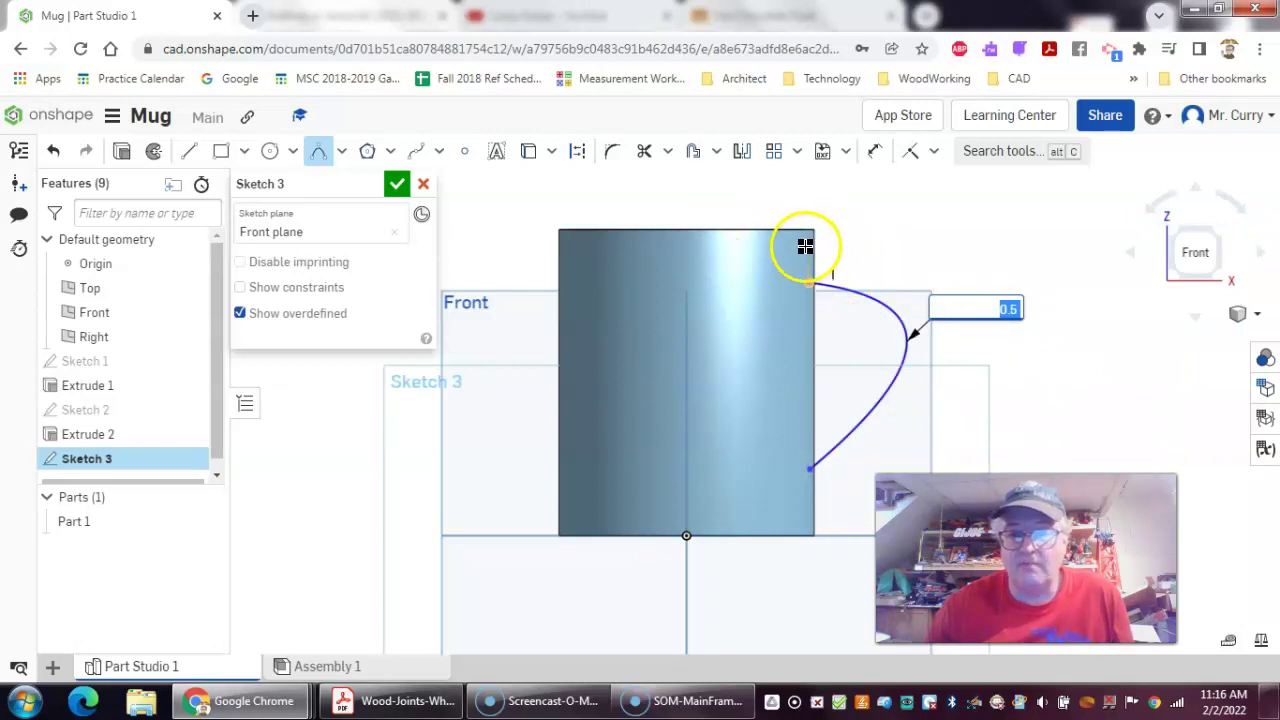
drag(805, 246, 808, 513)
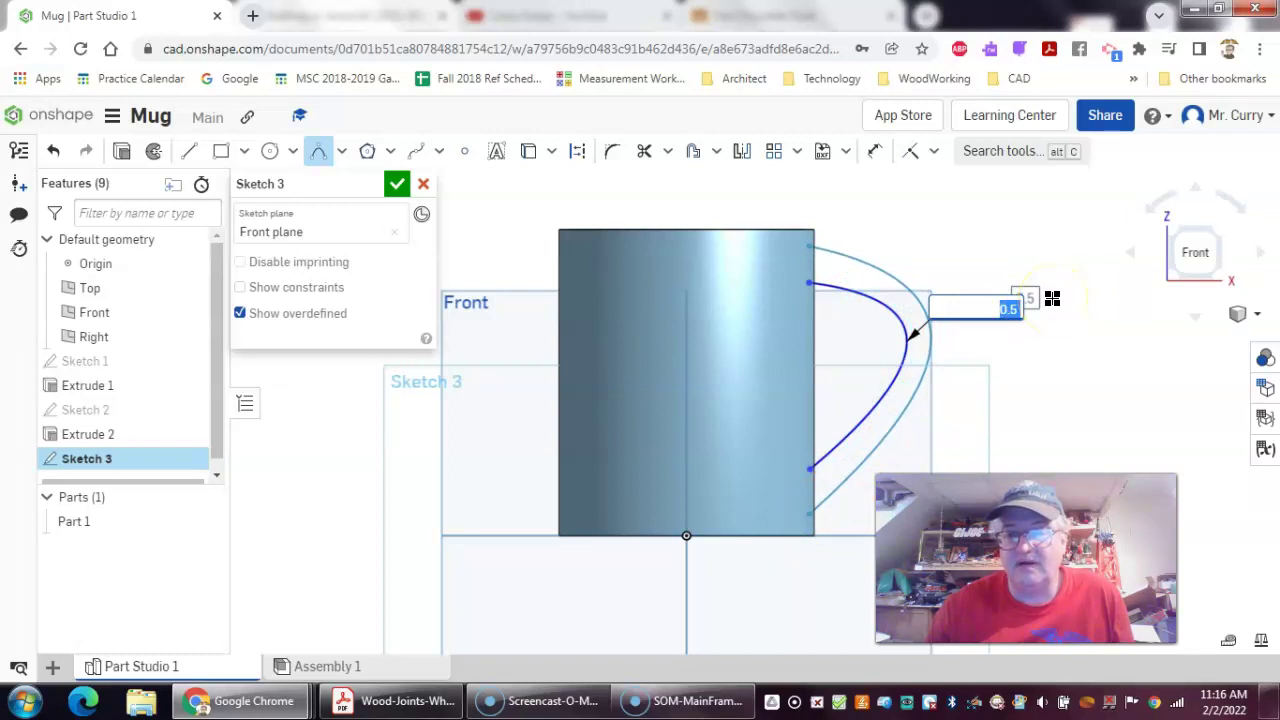
click(1052, 298)
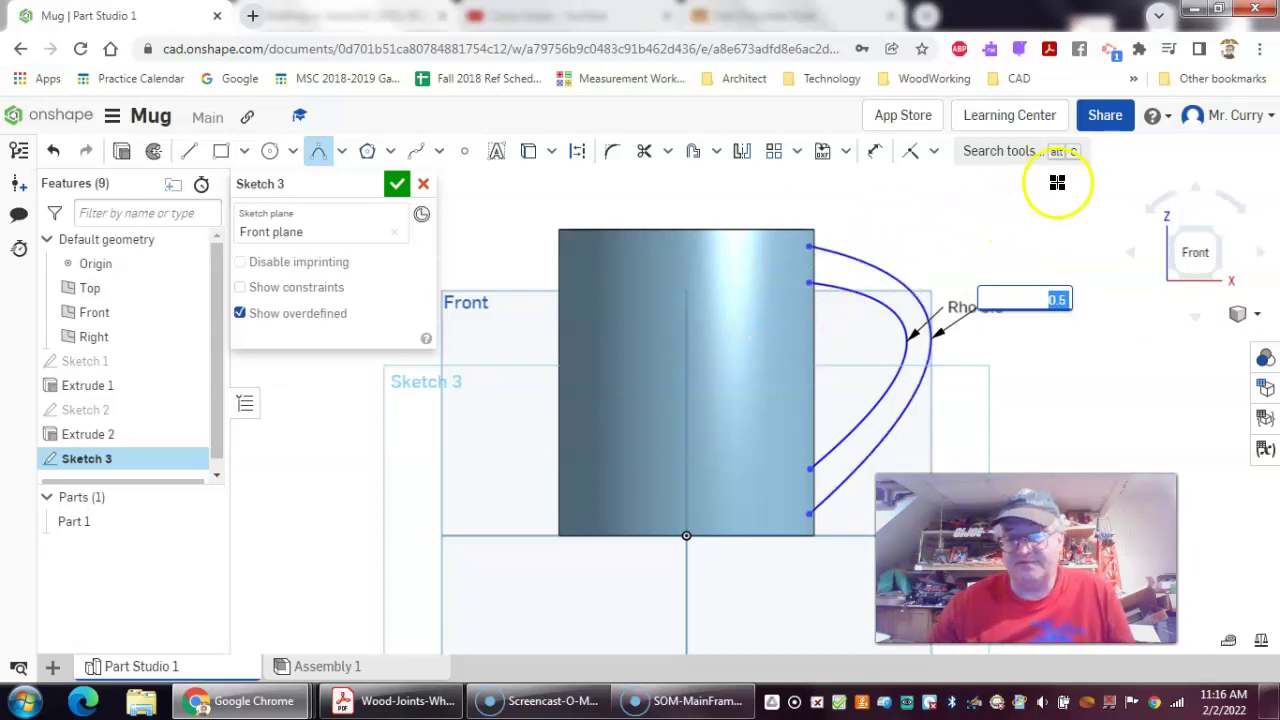
- Close the handle profile's lower end with a line, finish Sketch 3, and return to isometric view
click(190, 151)
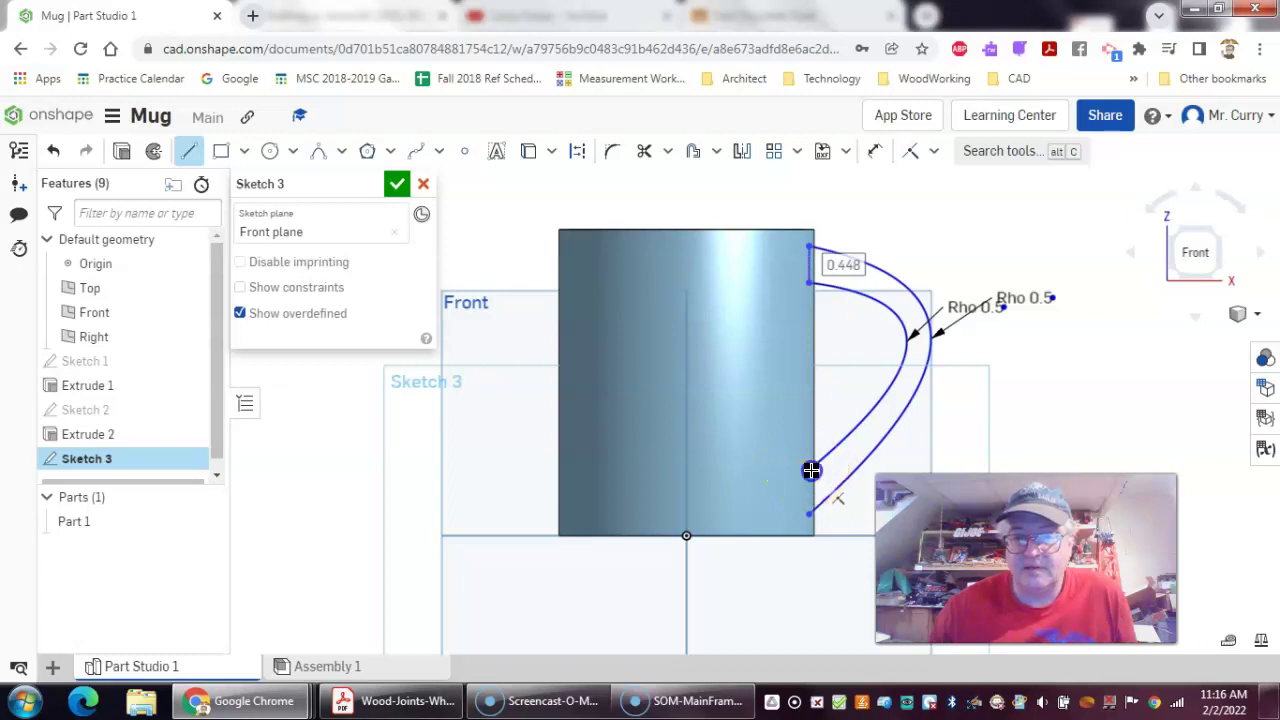
click(812, 510)
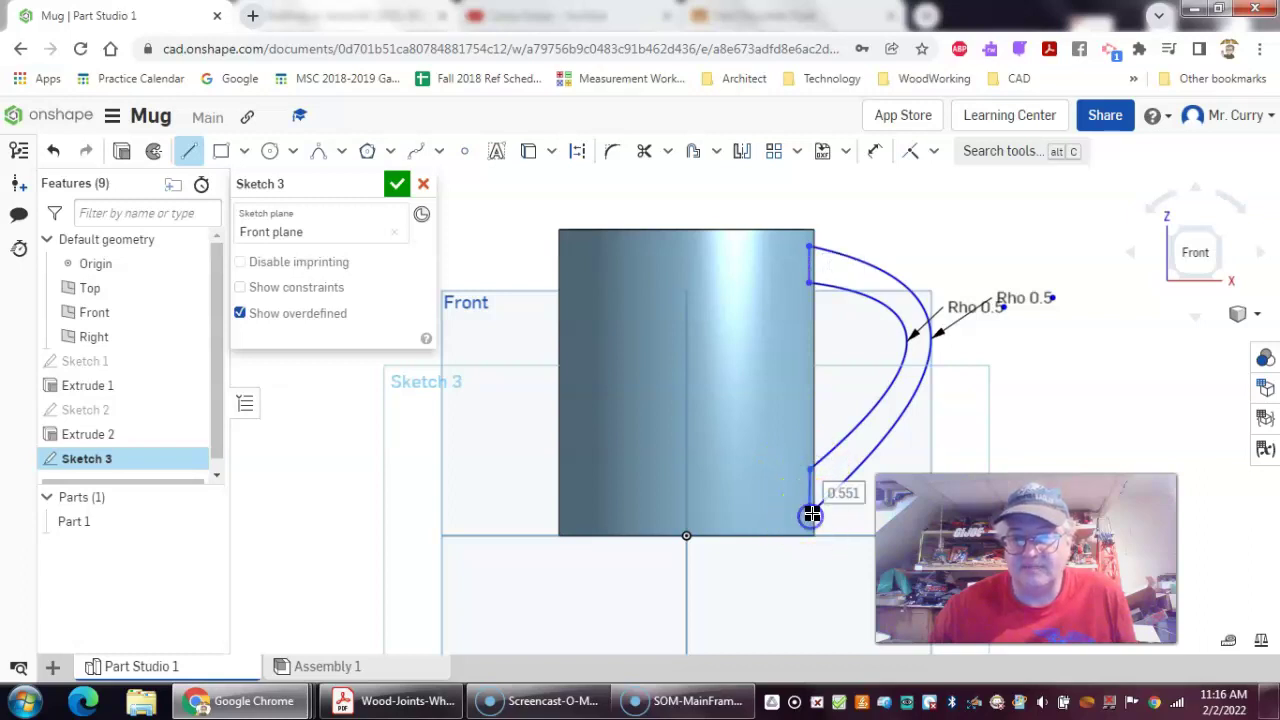
click(812, 512)
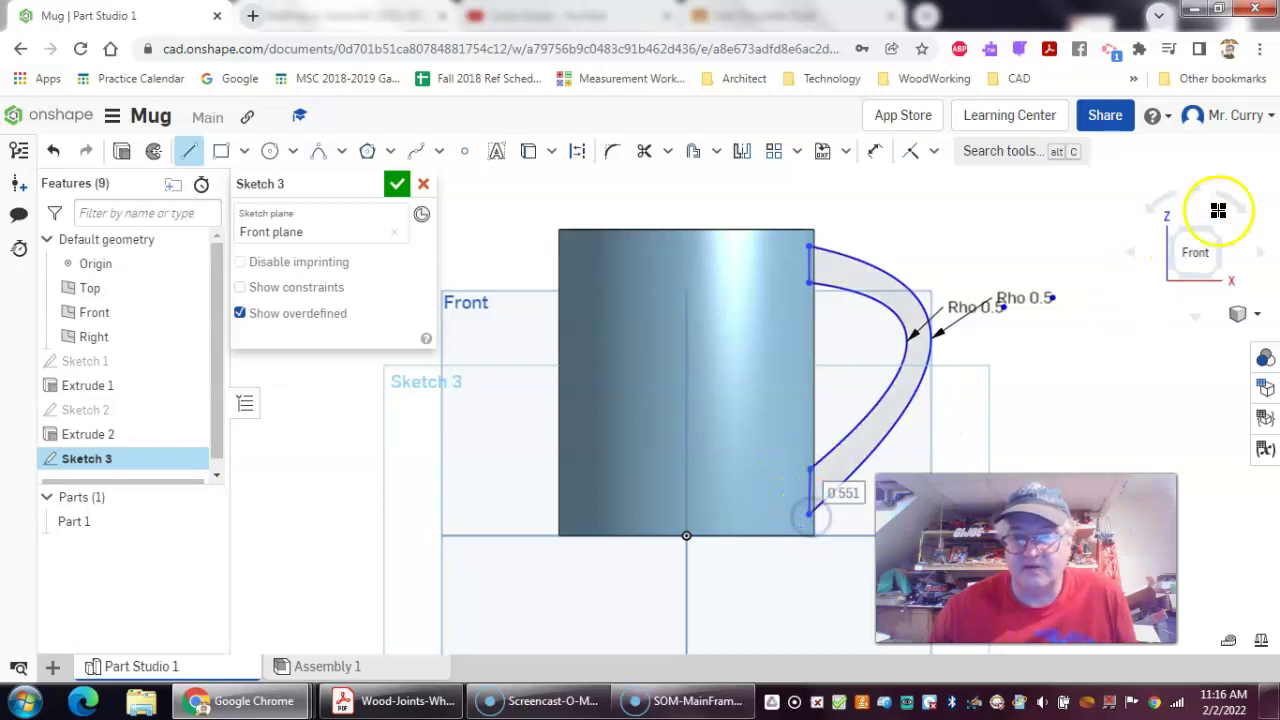
click(397, 186)
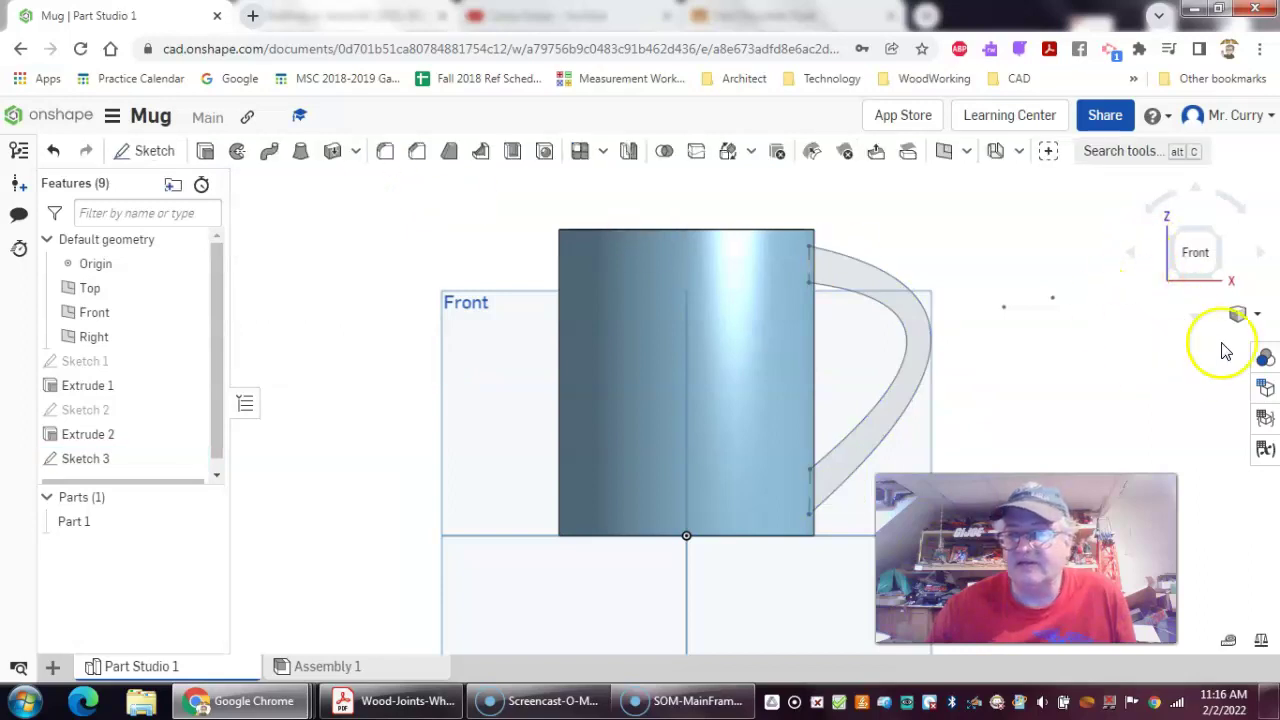
click(1258, 316)
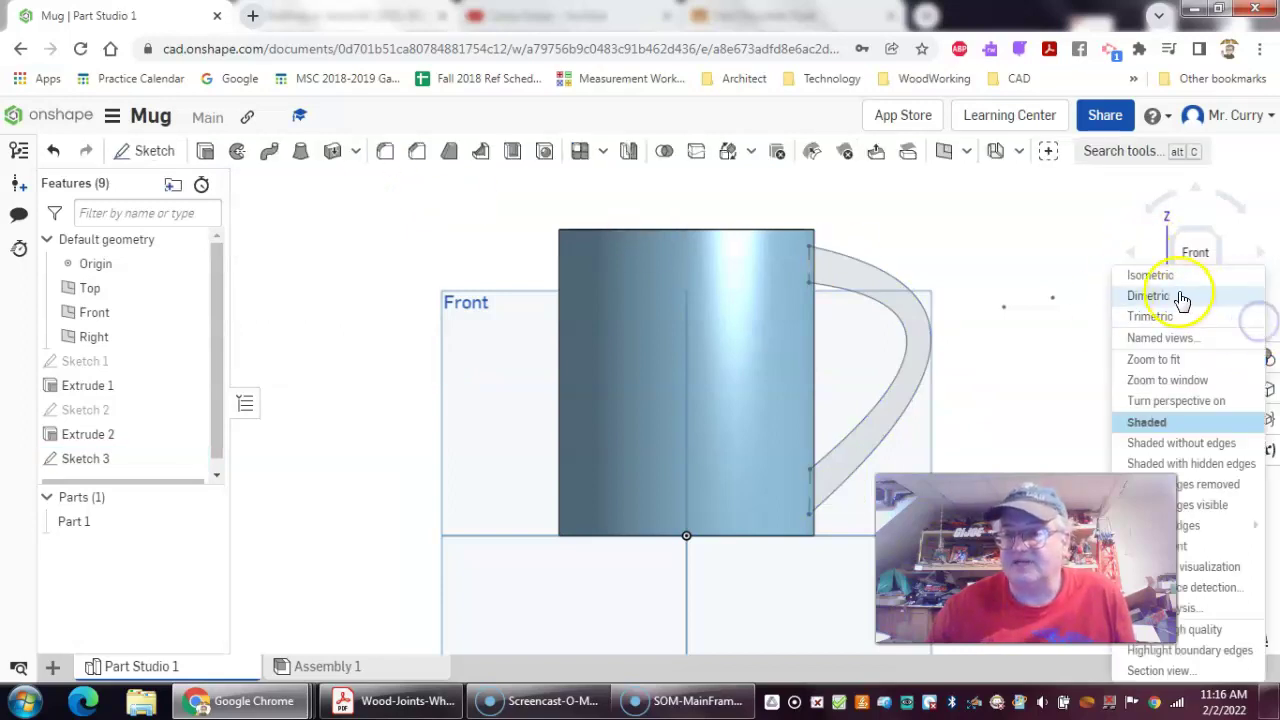
click(1148, 276)
key(Up)
key(Up)
key(Up)
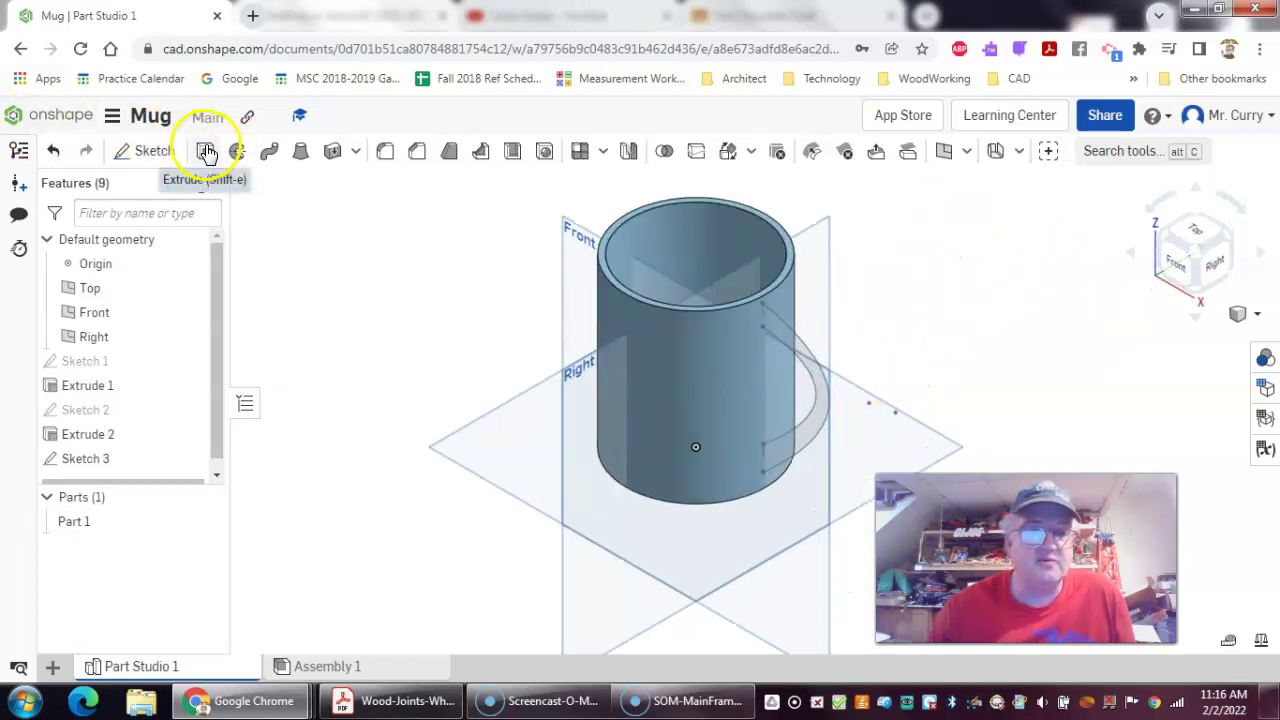
- Extrude the handle profile symmetrically 5/8 in, adding it to the mug body
click(206, 151)
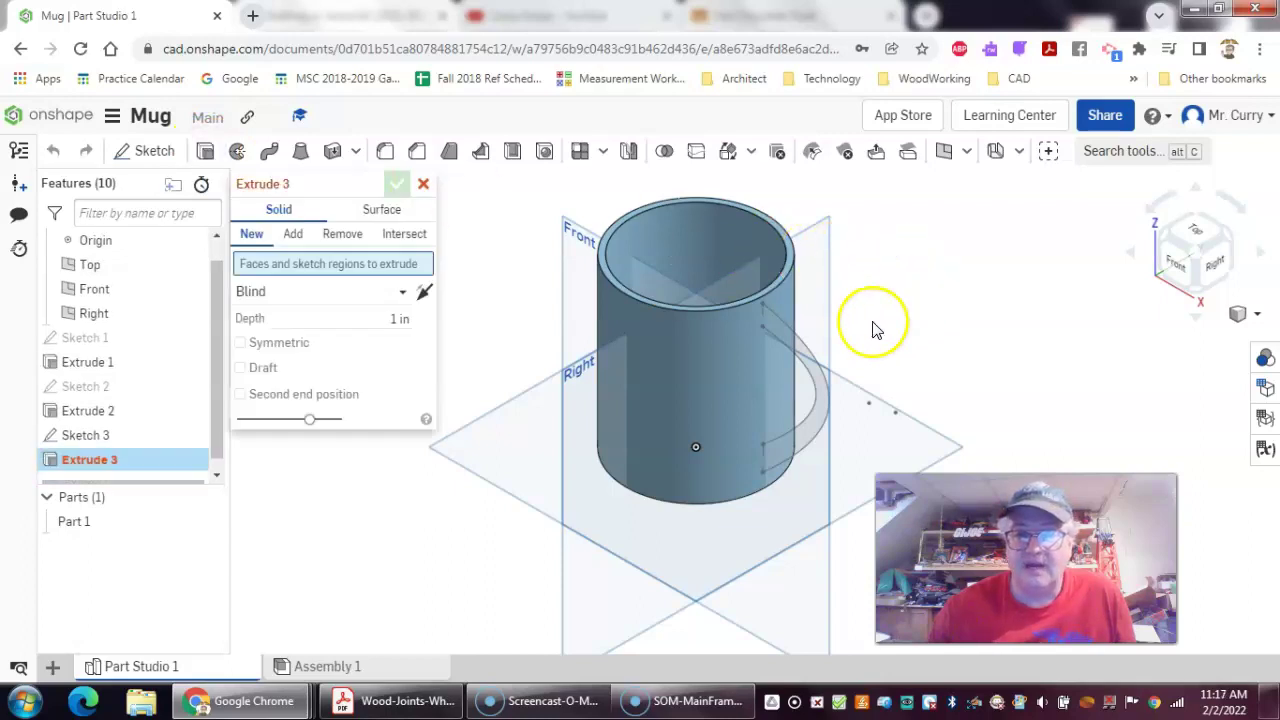
click(797, 352)
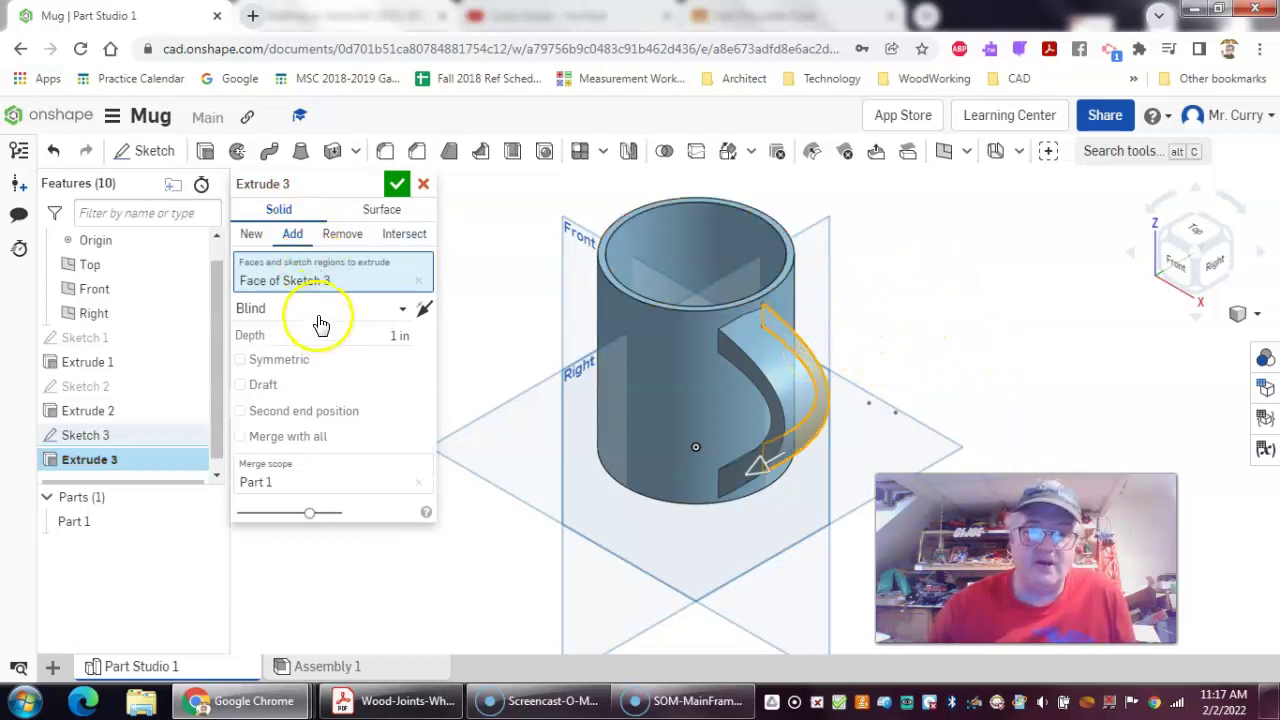
click(240, 361)
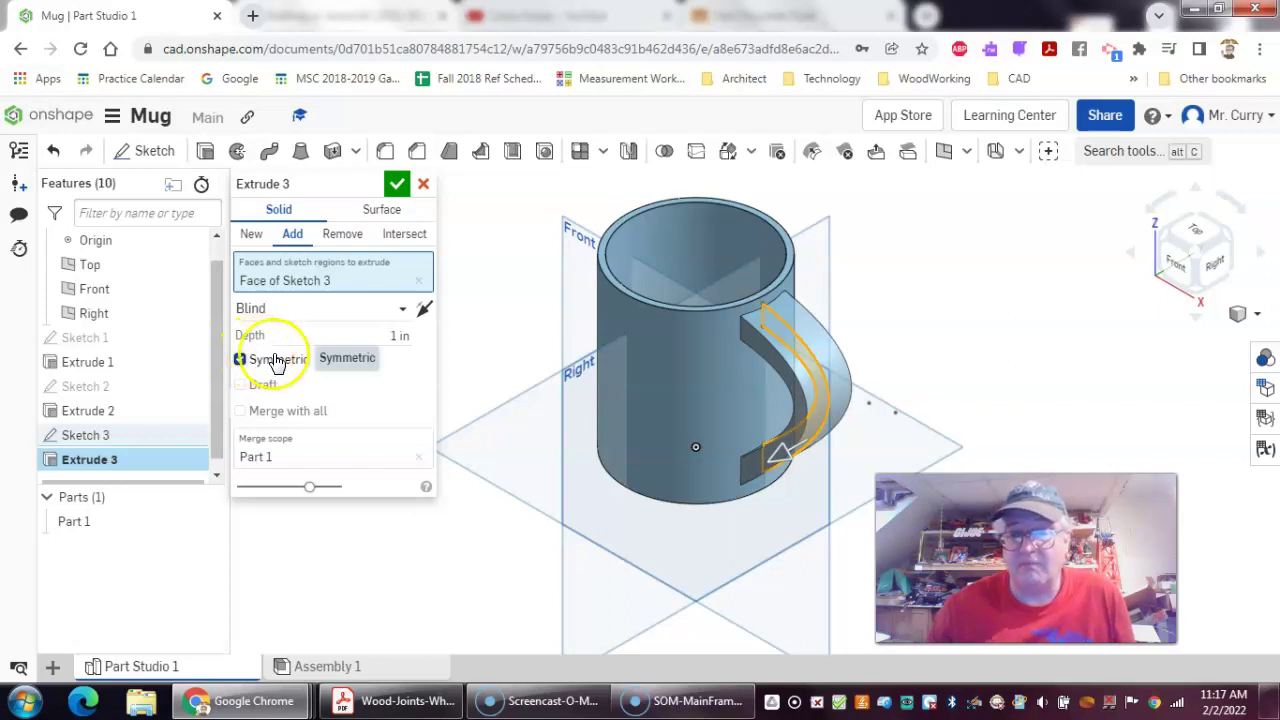
click(398, 336)
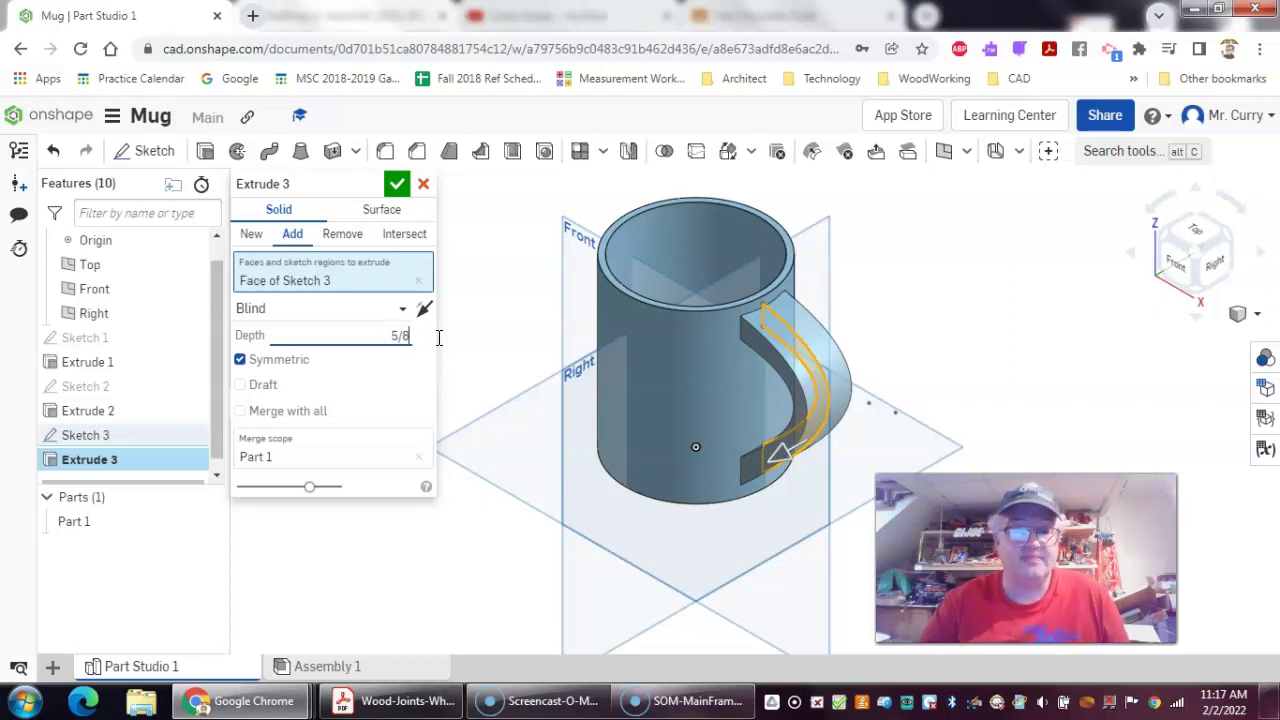
key(Return)
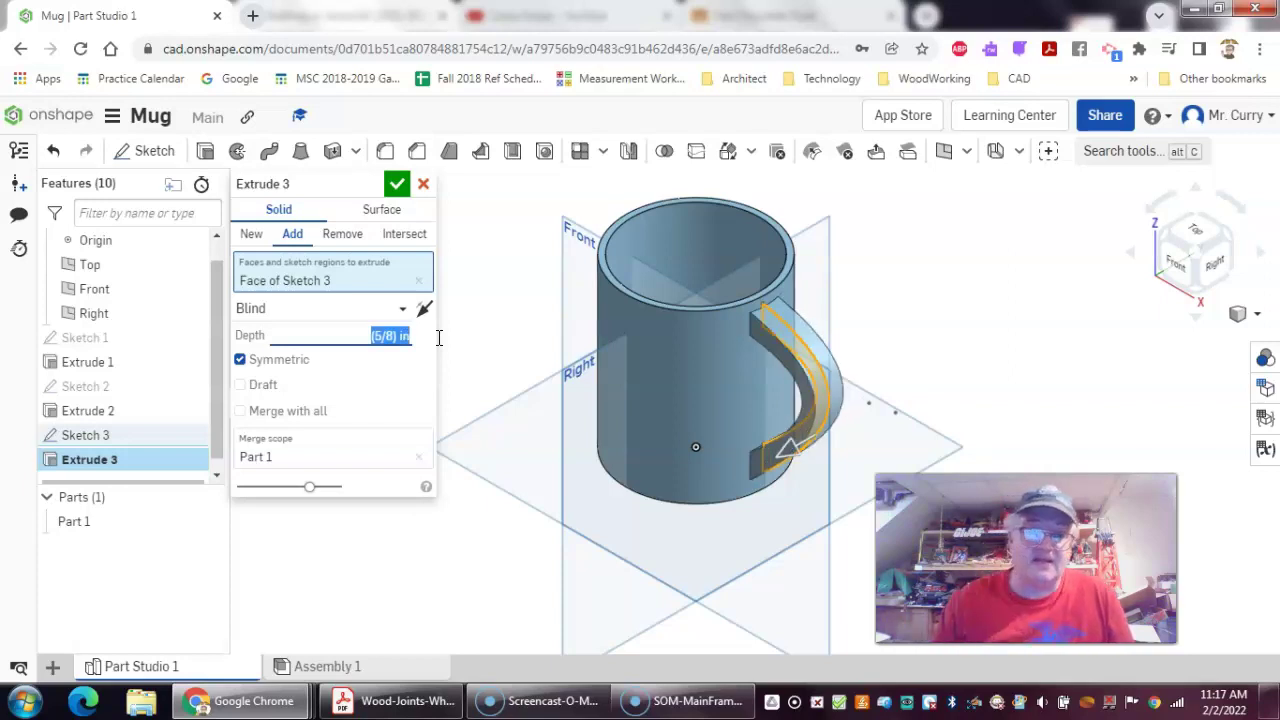
click(395, 184)
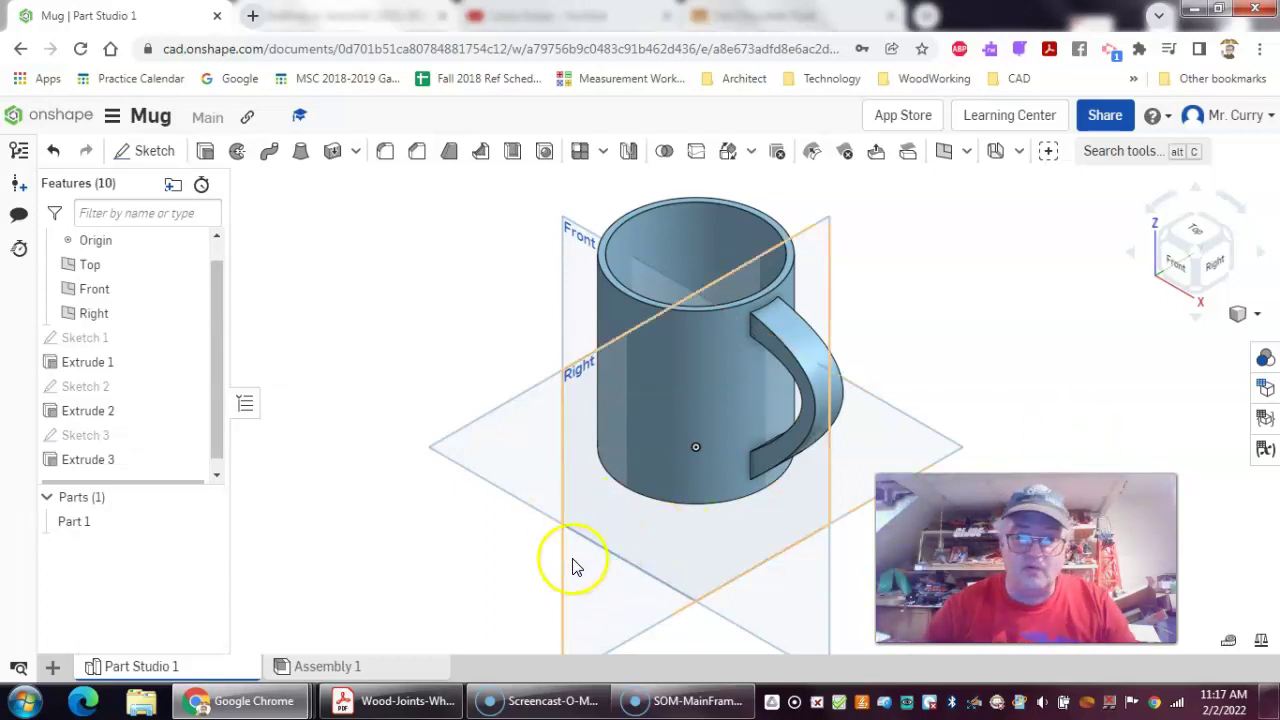
right_drag(945, 420, 900, 427)
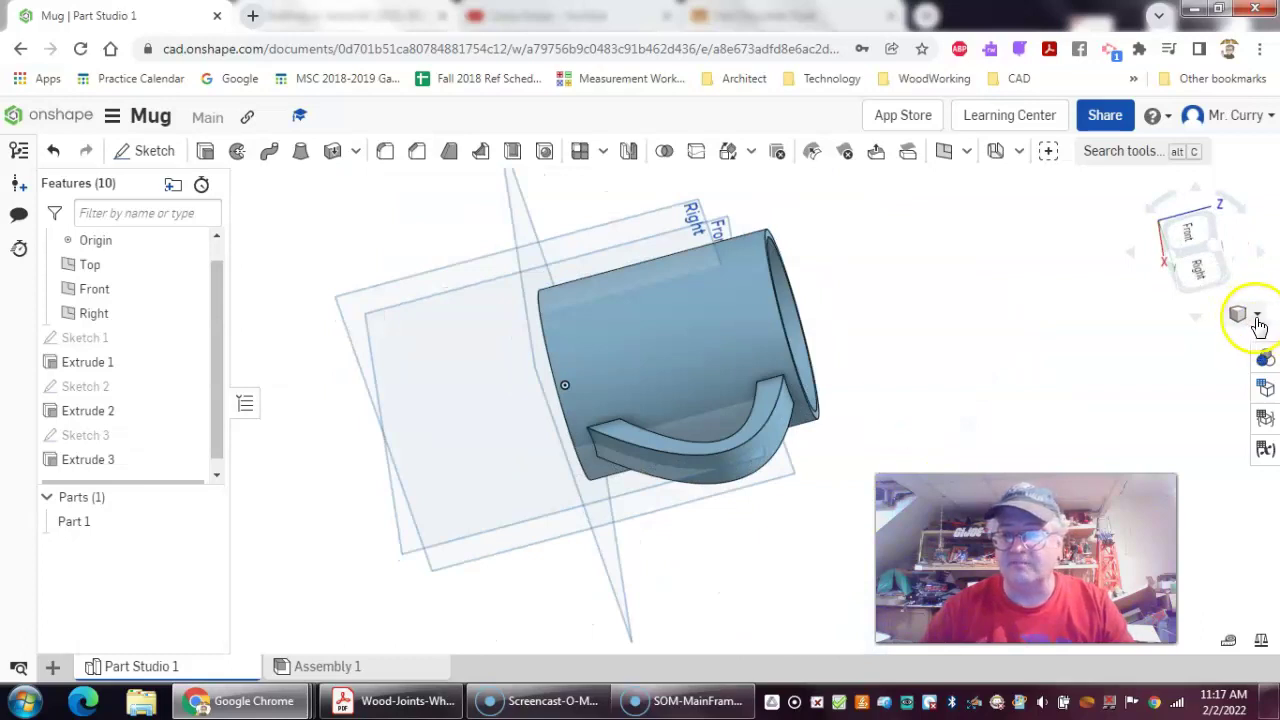
click(1258, 313)
click(1202, 285)
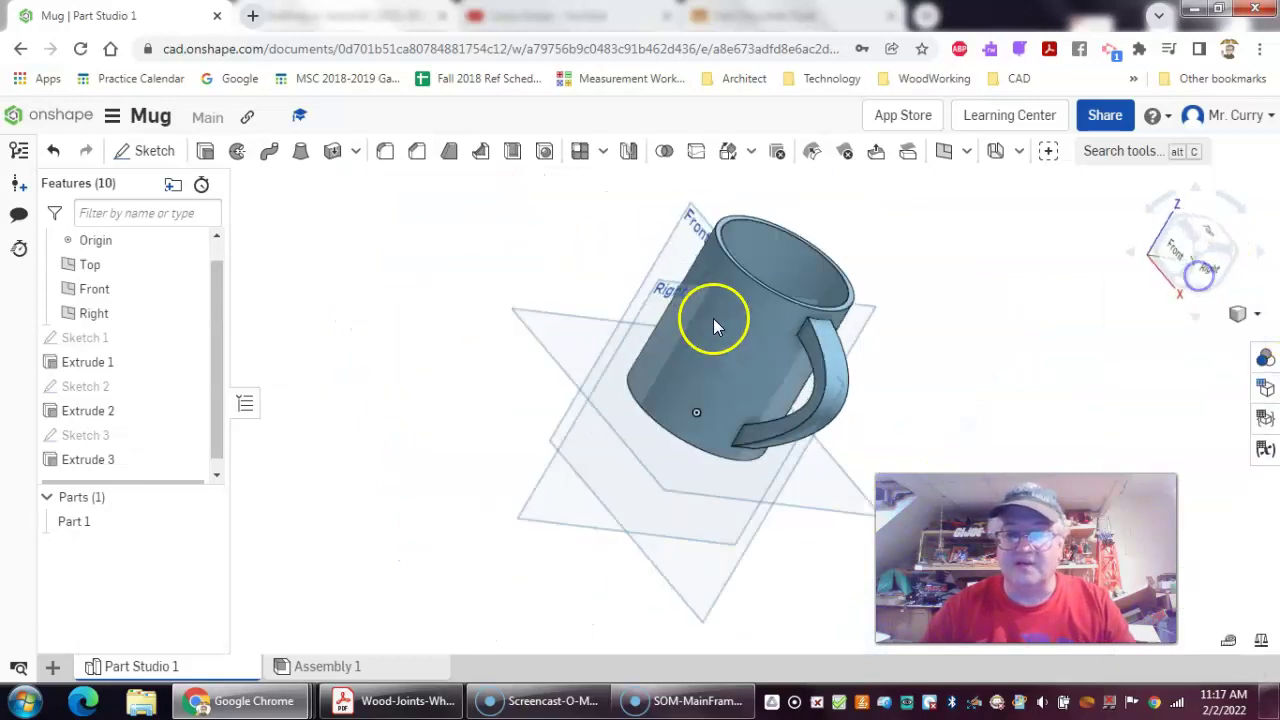
right_drag(886, 277, 748, 306)
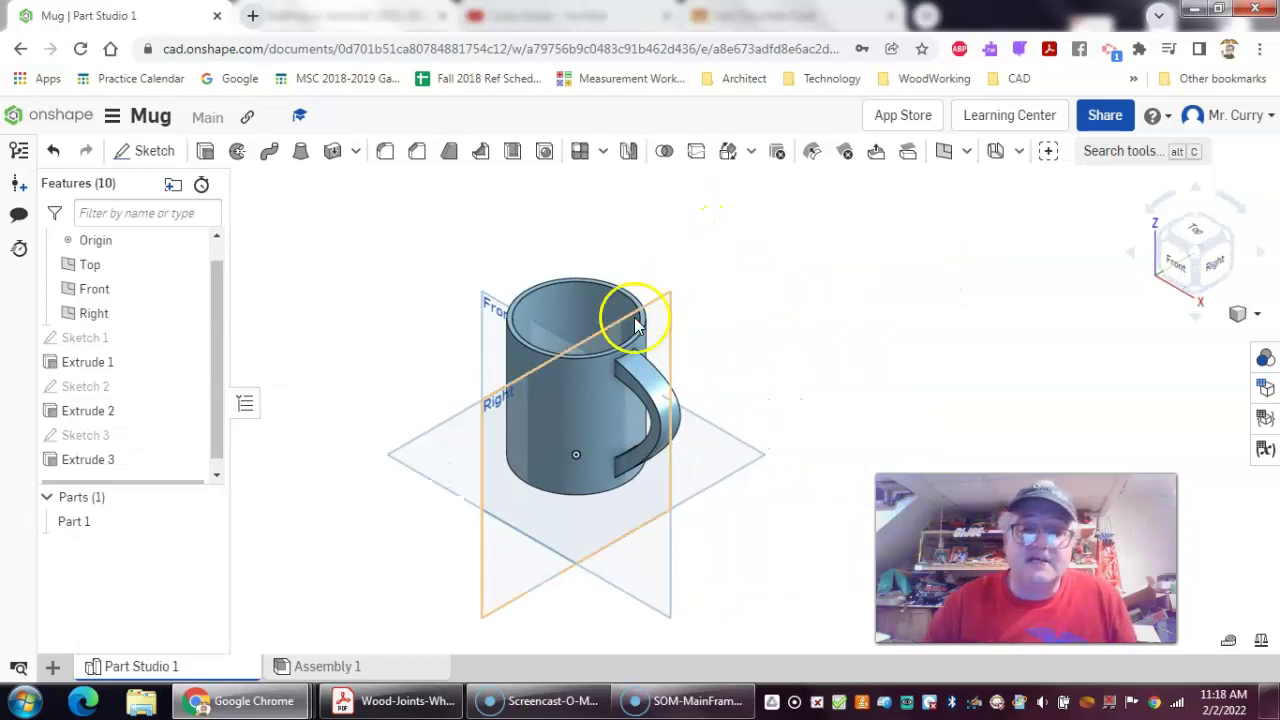
scroll(599, 338, up, 4)
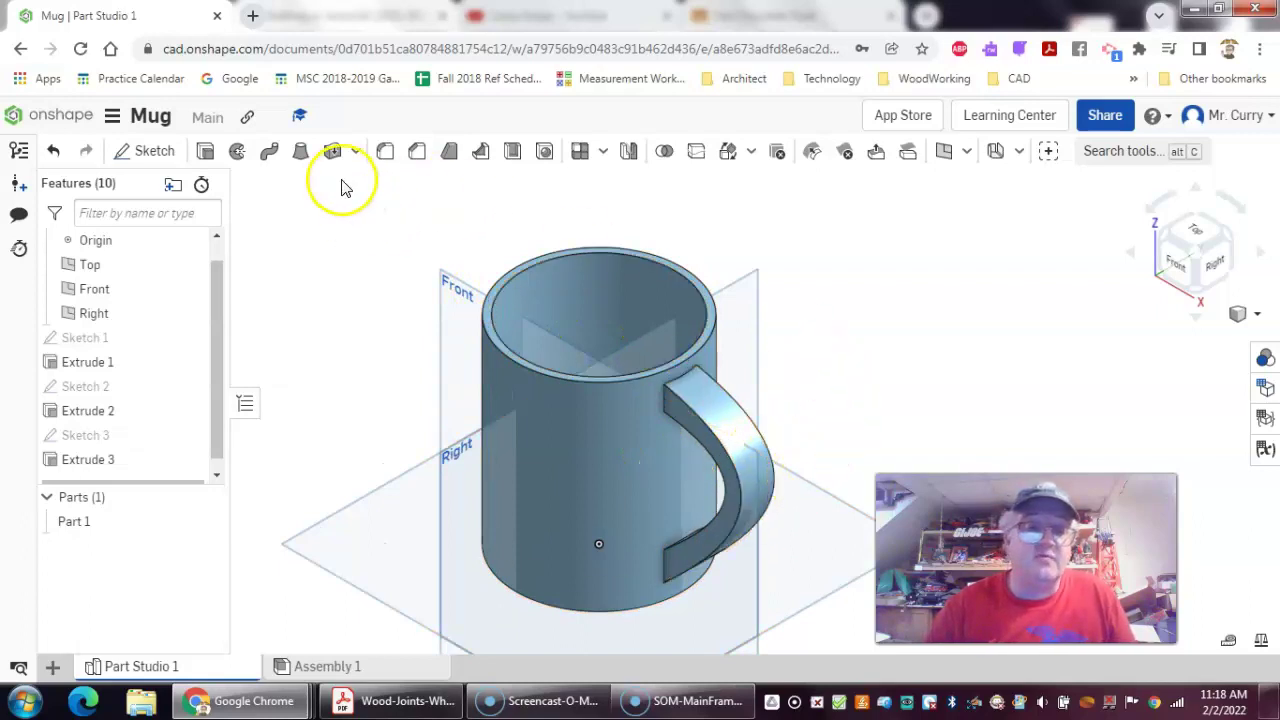
- Fillet the four long handle edges with a 0.2 in radius as Fillet 1
click(389, 152)
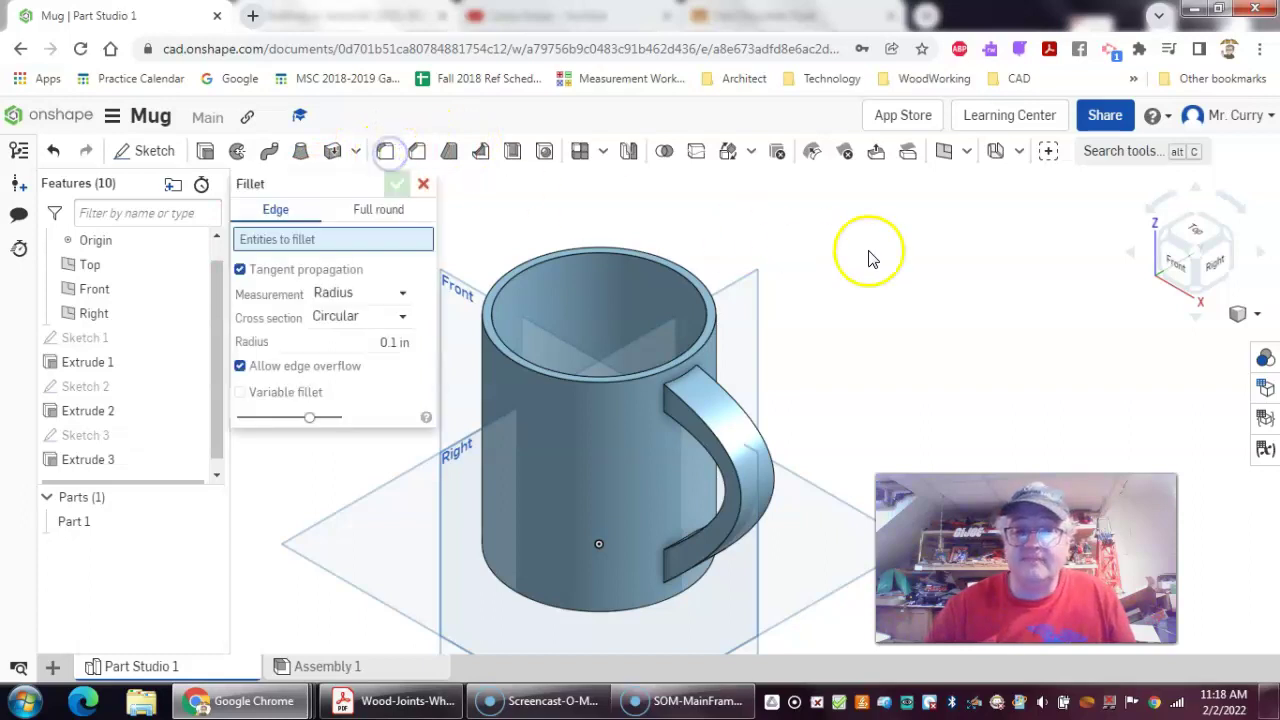
click(729, 461)
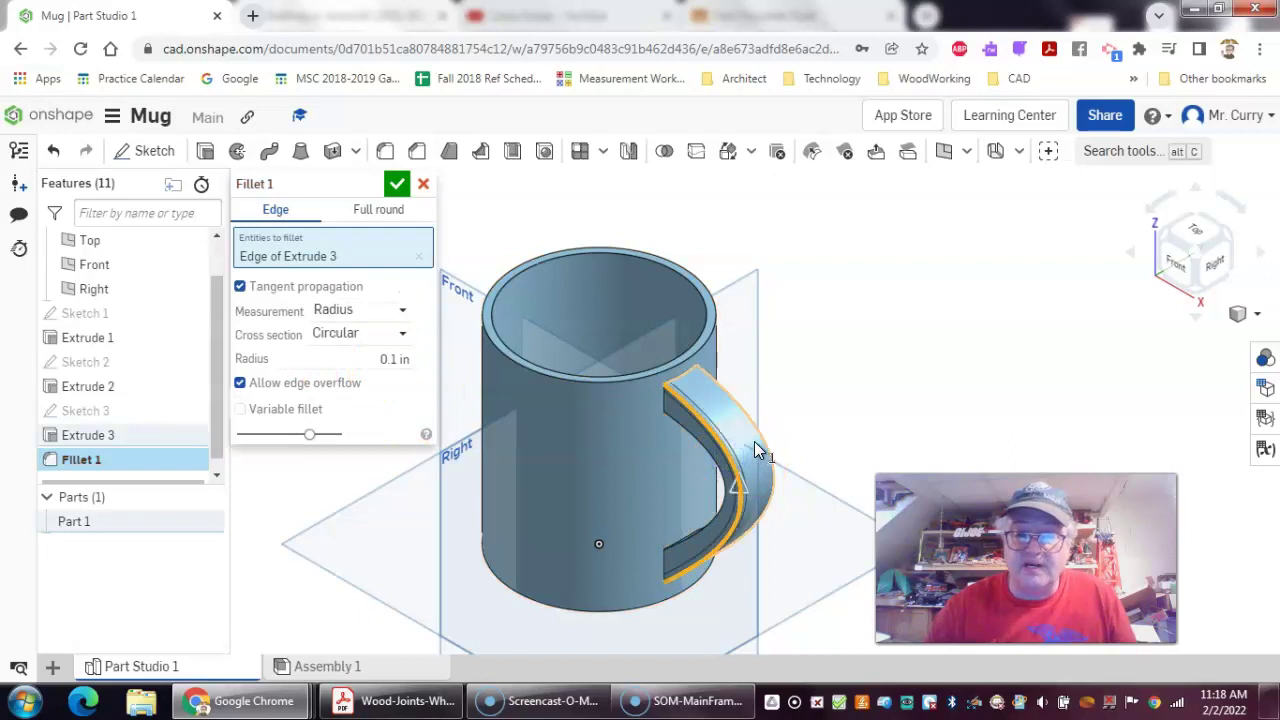
click(763, 441)
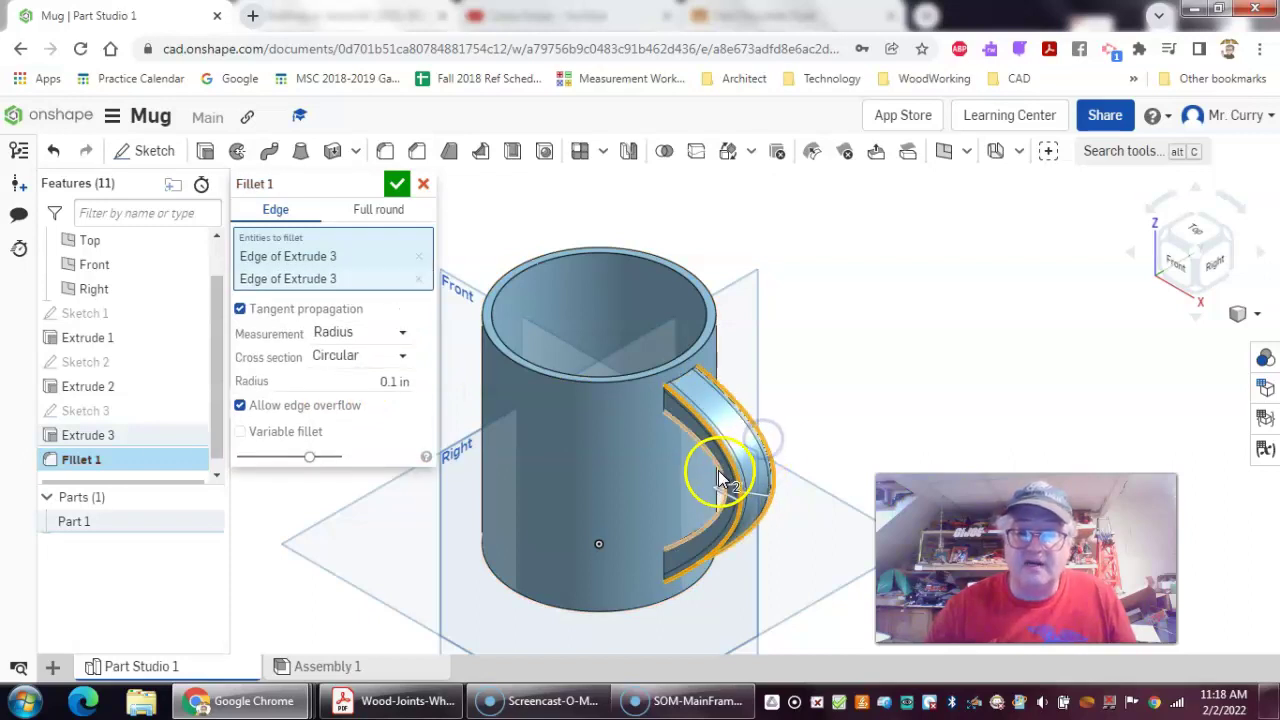
click(718, 468)
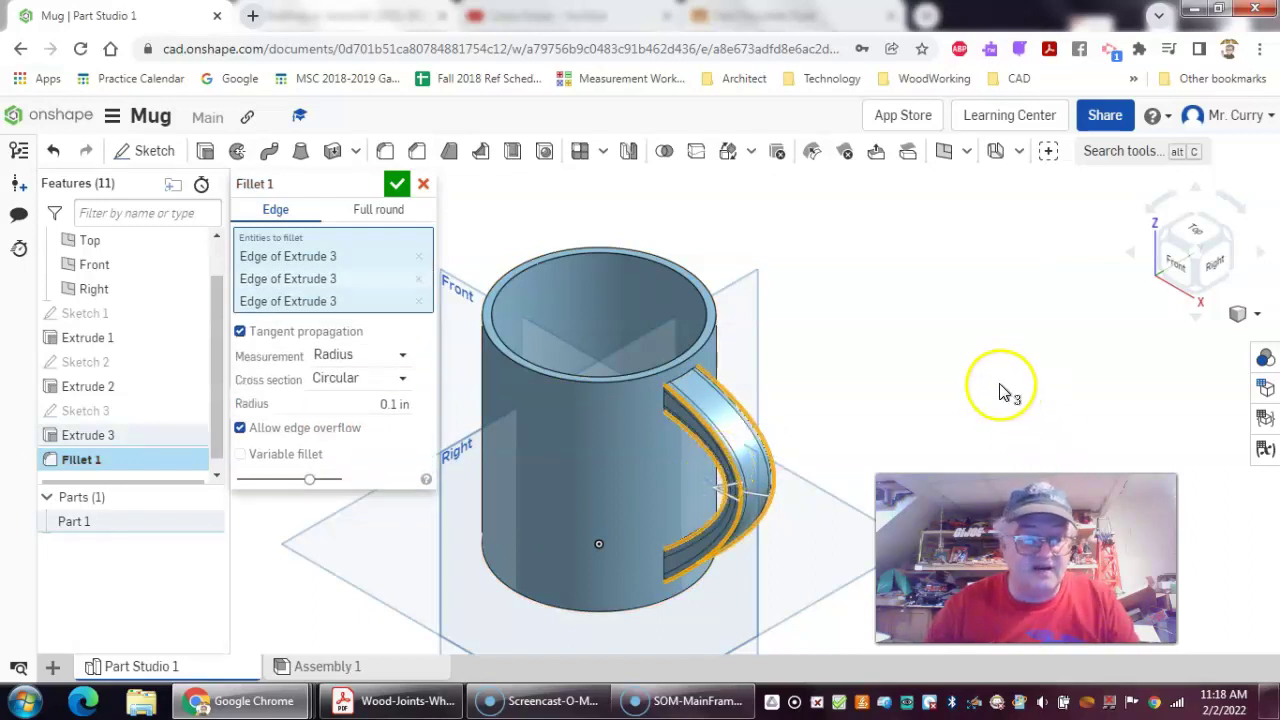
right_drag(1000, 386, 881, 407)
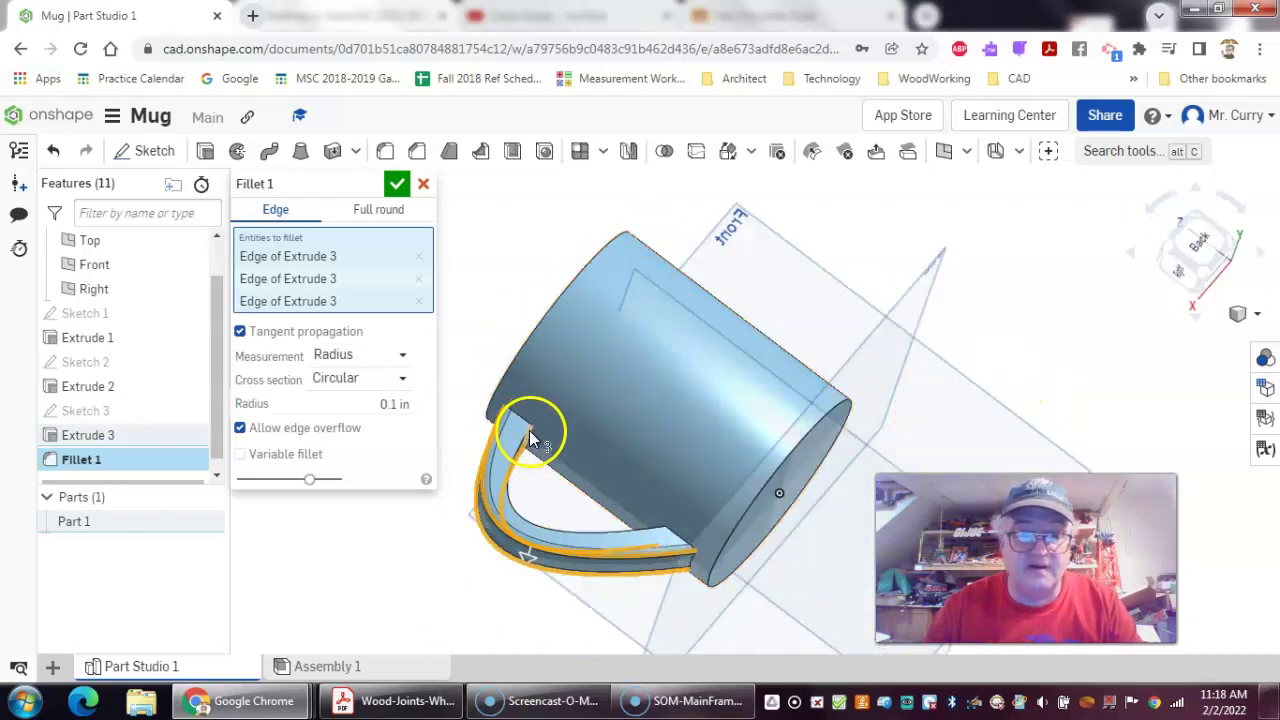
scroll(522, 524, up, 2)
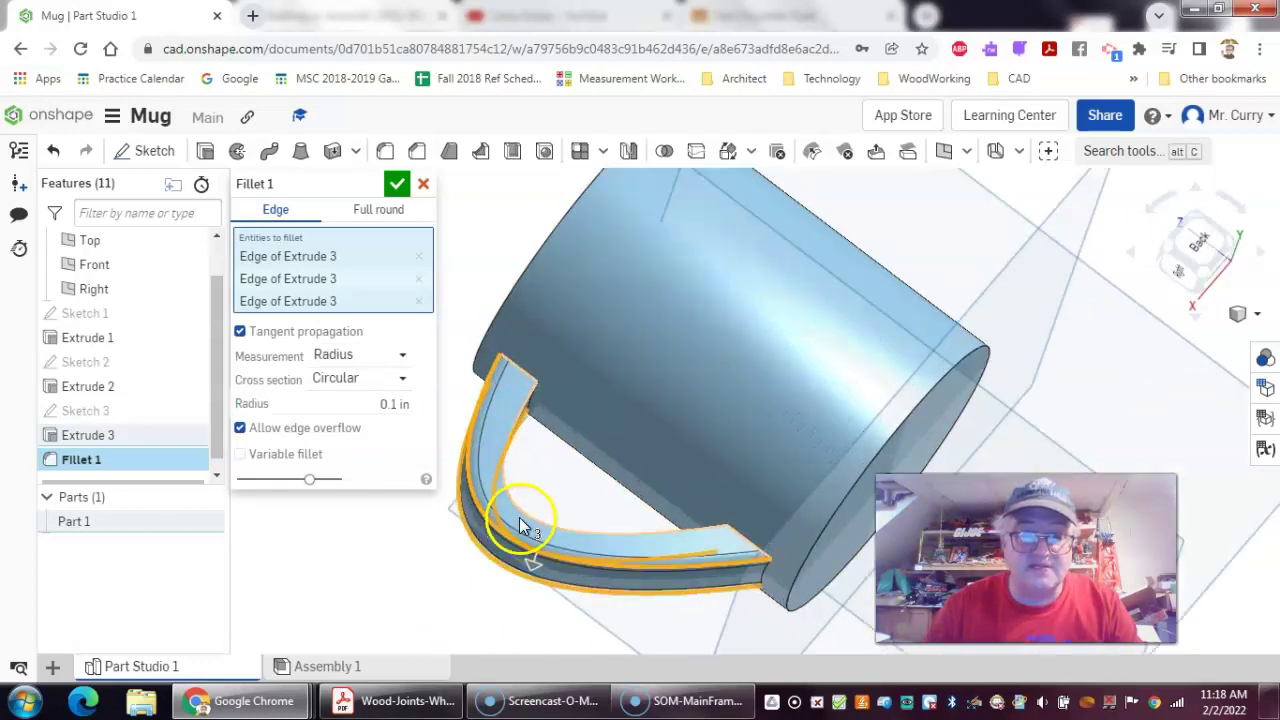
click(525, 514)
scroll(874, 414, down, 2)
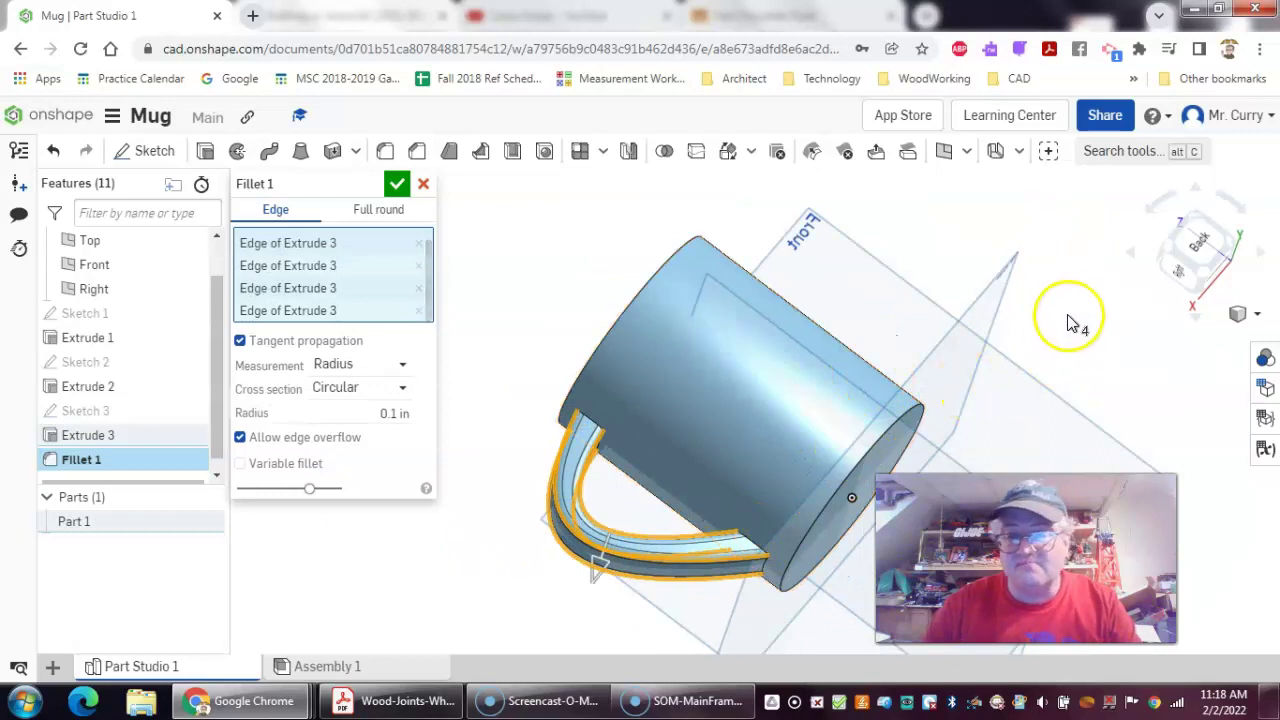
right_drag(1058, 316, 1160, 318)
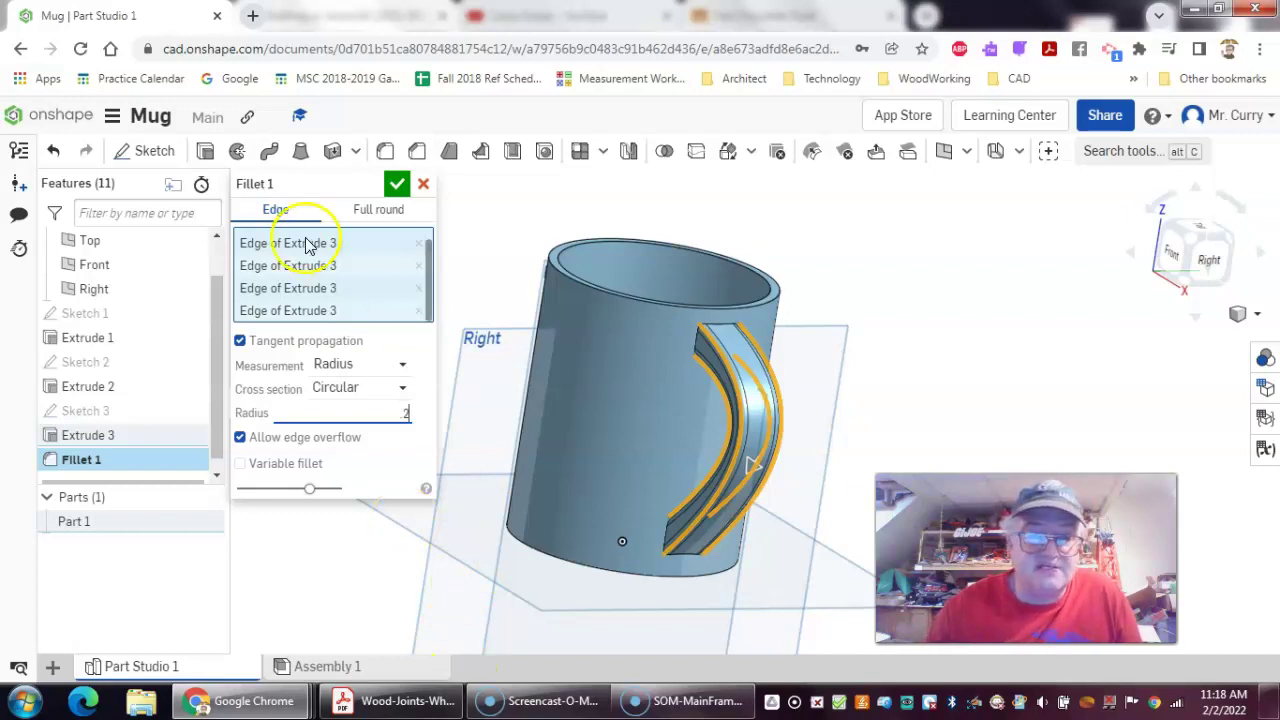
click(396, 185)
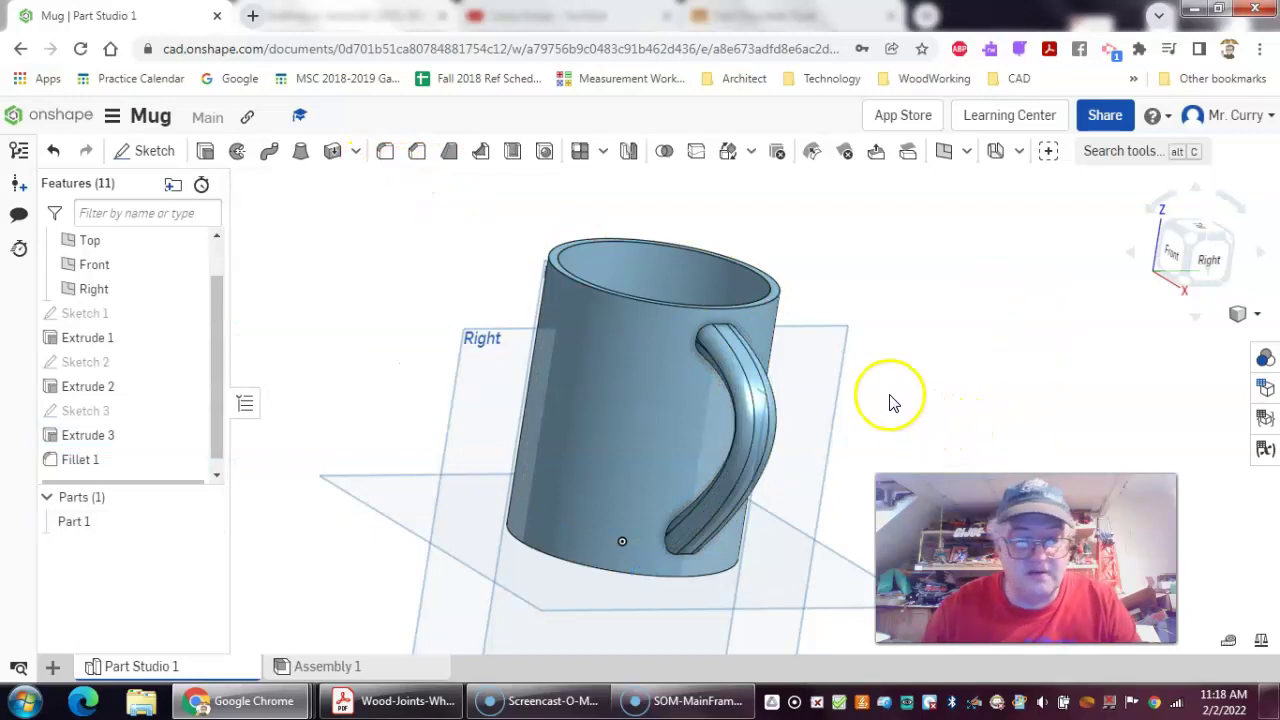
- Orbit to check the filleted handle, return to Isometric view and zoom toward the rim
mouse_move(893, 400)
right_down()
mouse_move(980, 366)
mouse_move(971, 386)
mouse_move(989, 349)
mouse_move(871, 373)
mouse_move(837, 317)
mouse_move(854, 294)
mouse_move(766, 277)
mouse_move(683, 306)
mouse_move(749, 294)
mouse_move(967, 386)
mouse_move(891, 391)
right_up()
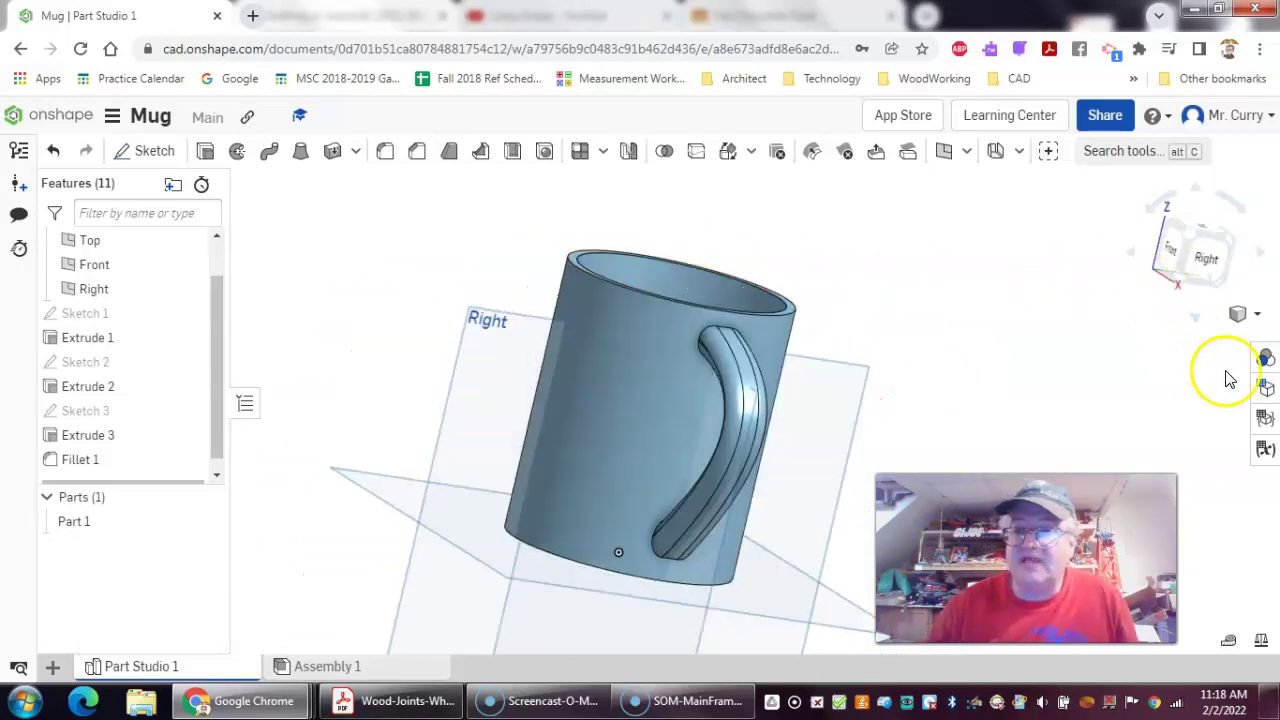
click(1257, 314)
click(1232, 277)
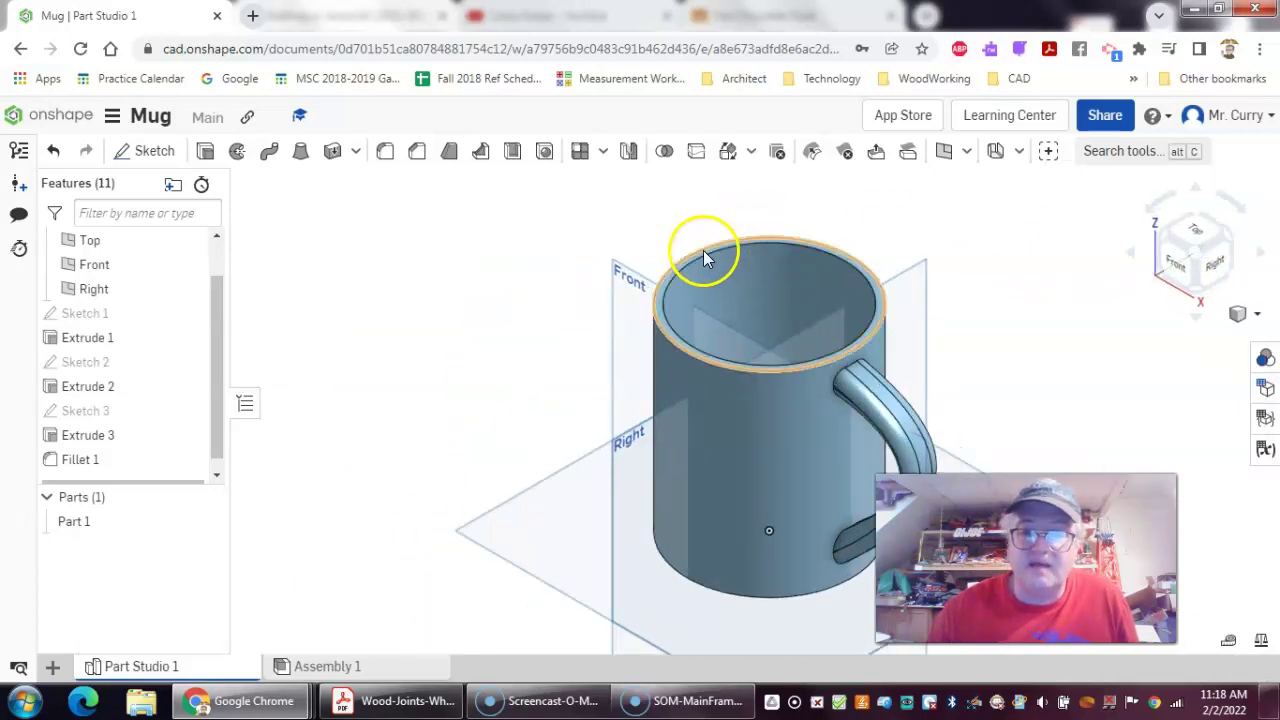
scroll(705, 250, up, 2)
scroll(698, 252, down, 2)
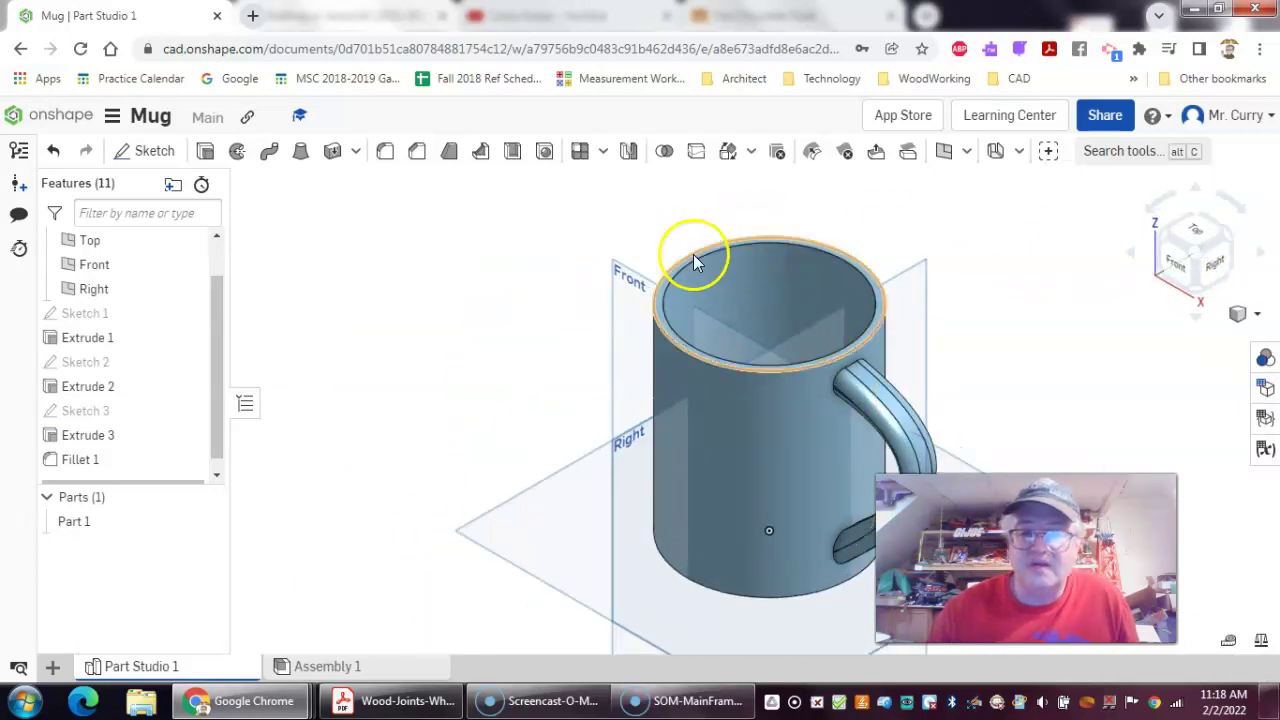
scroll(523, 338, up, 2)
scroll(538, 349, up, 2)
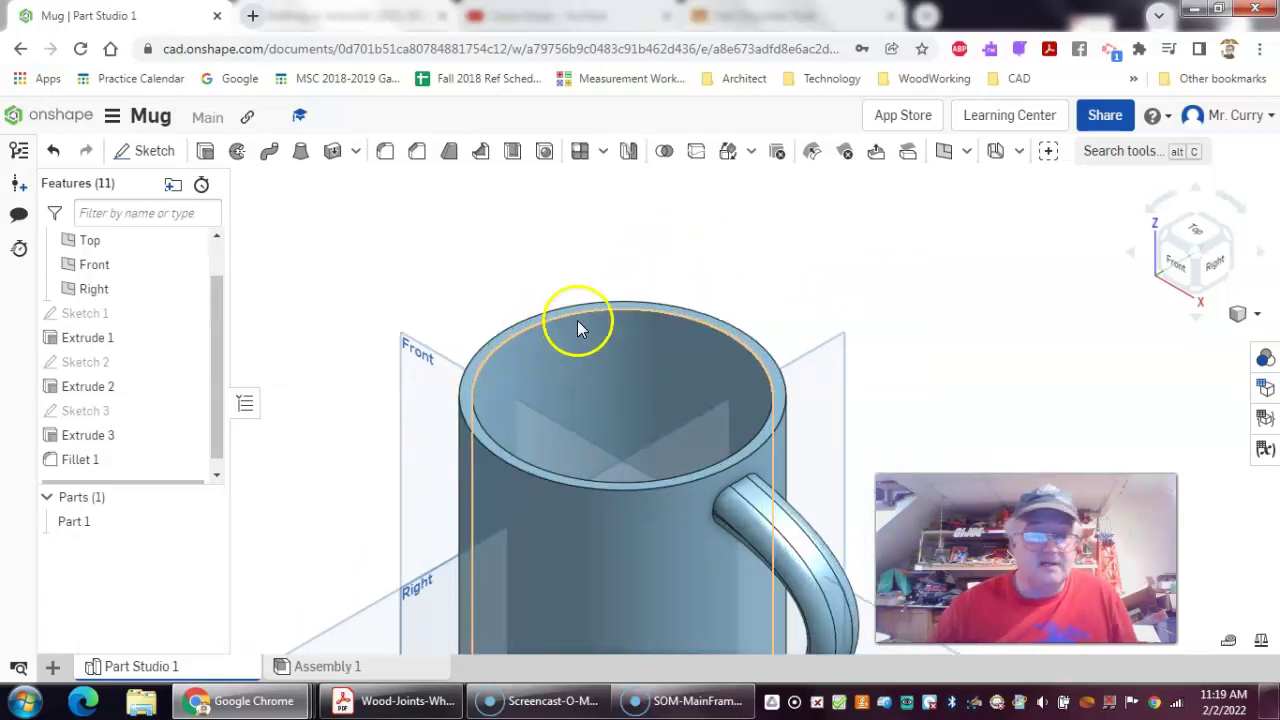
- Fillet the inner and outer rim edges with a 0.05 in radius as Fillet 2
click(385, 150)
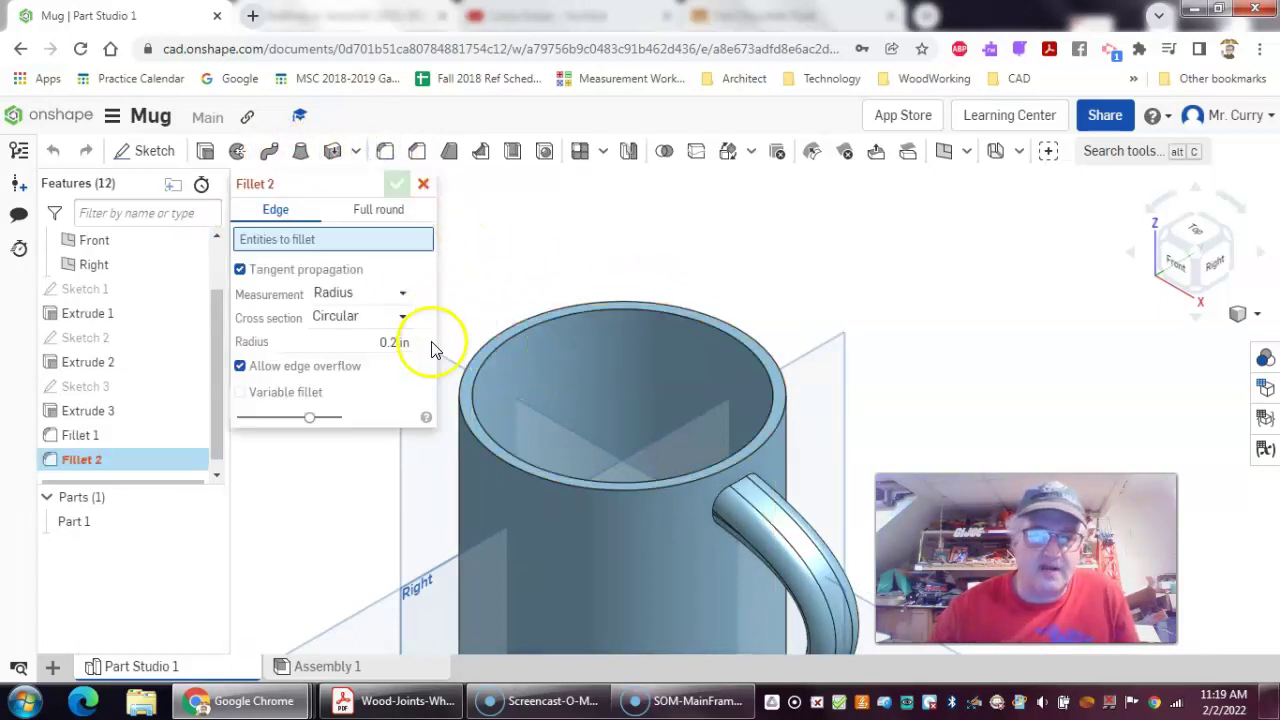
click(503, 344)
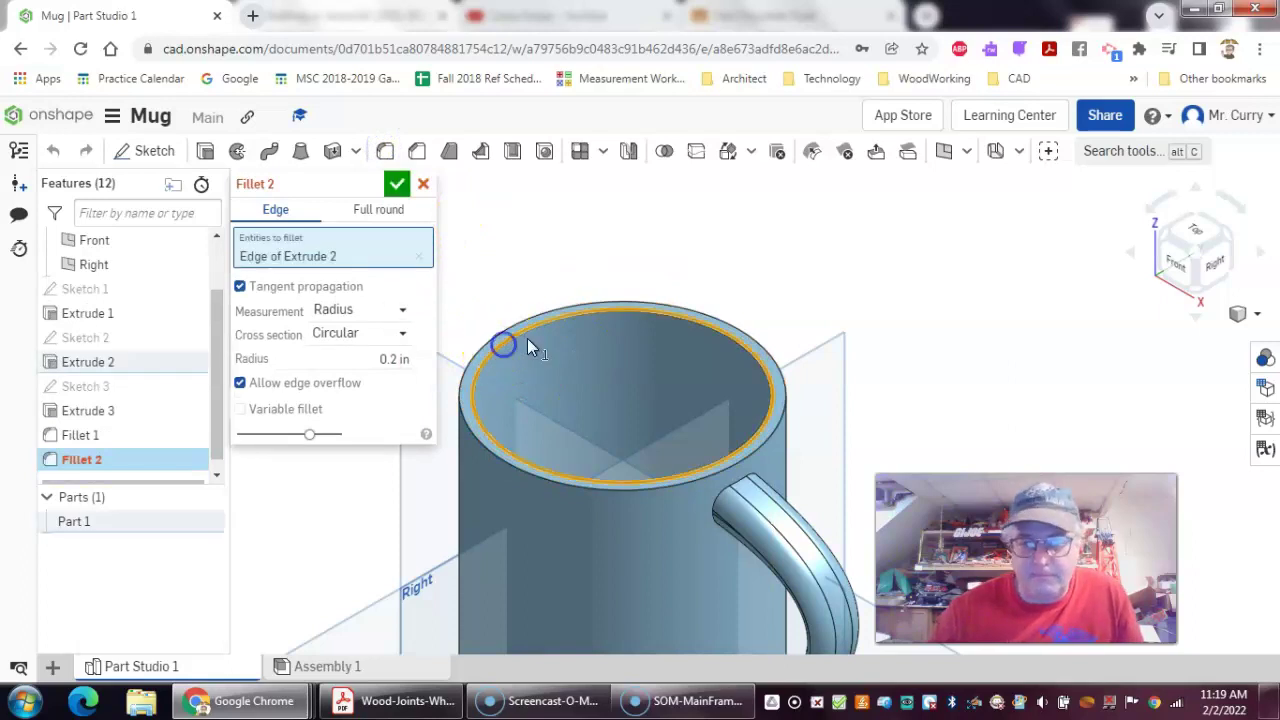
click(372, 365)
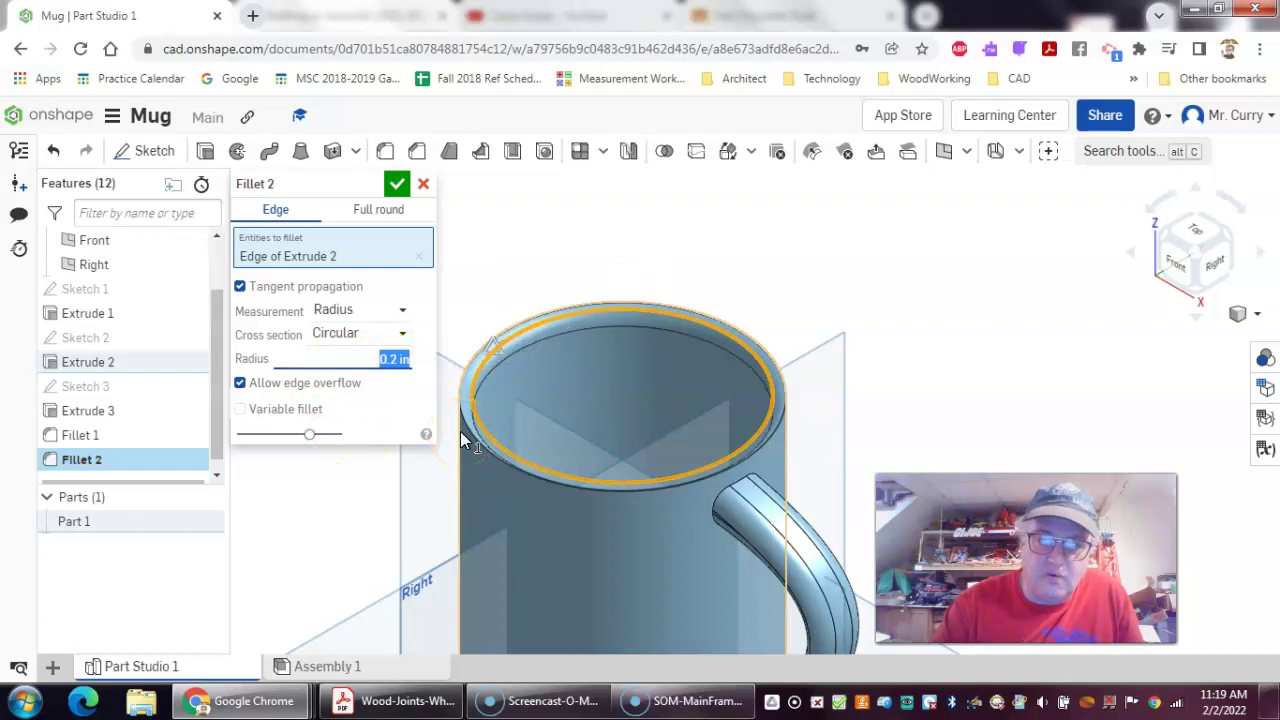
text(.0)
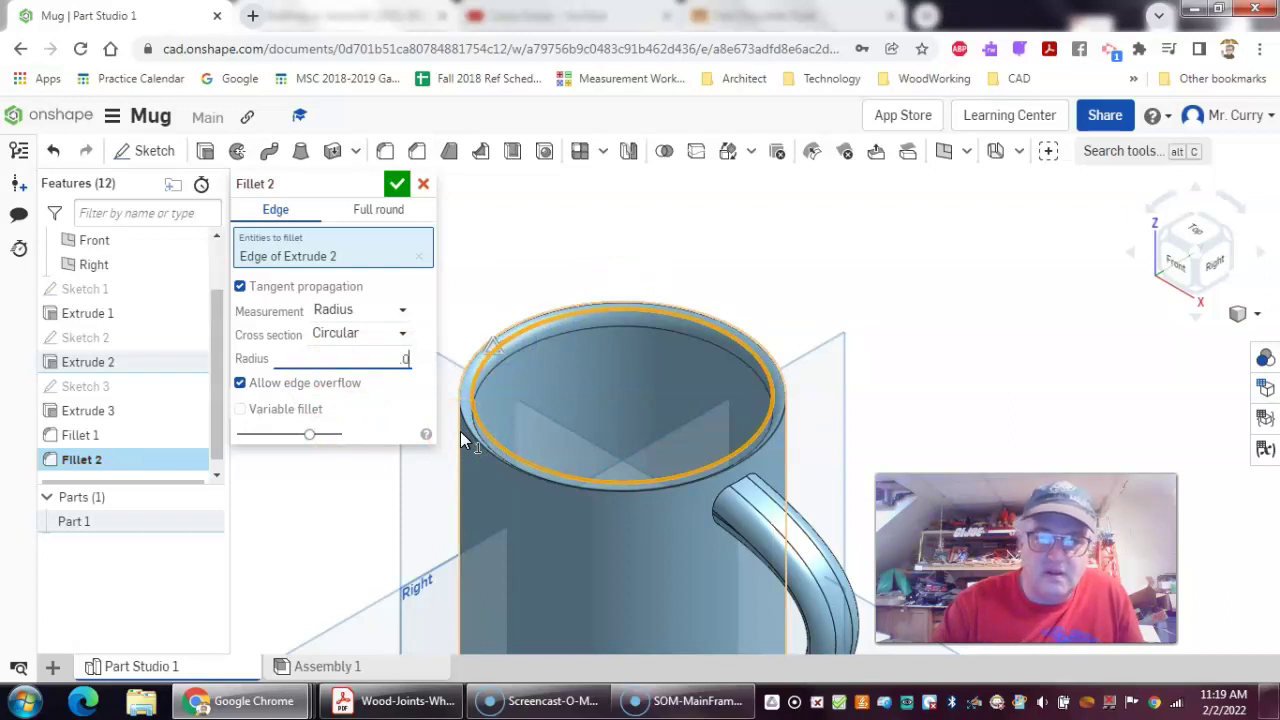
text(5)
click(489, 429)
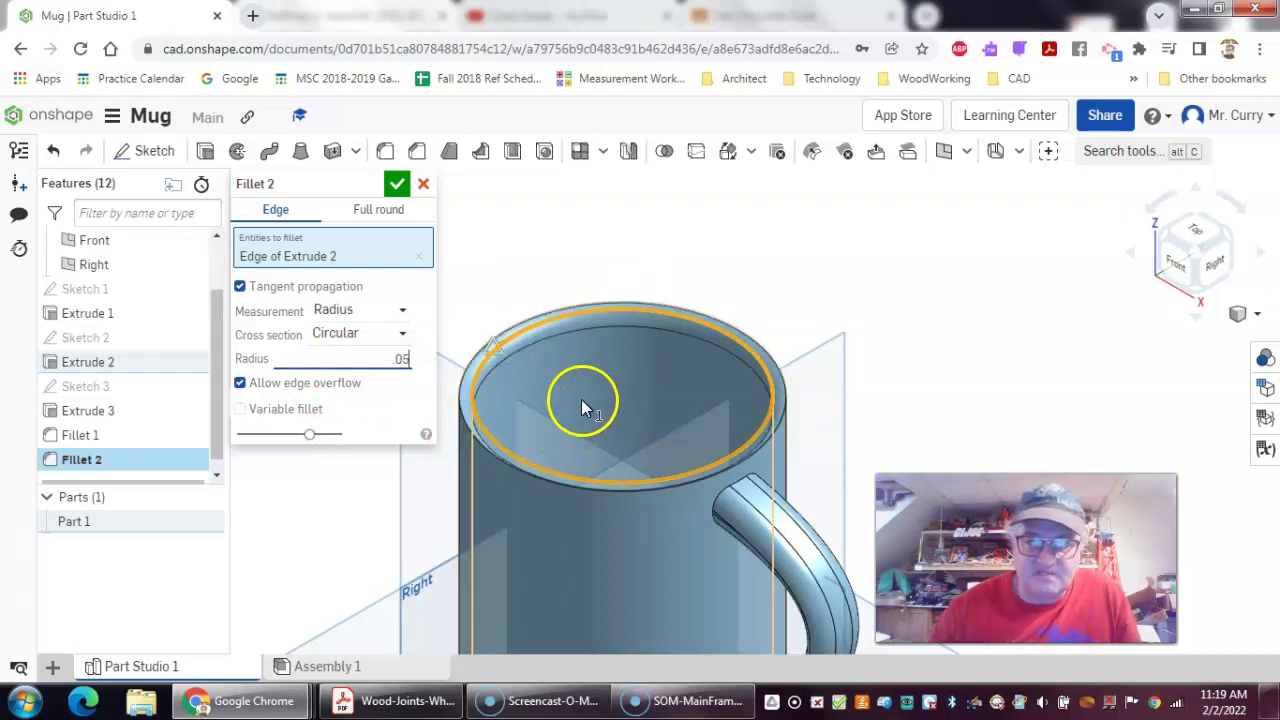
click(493, 457)
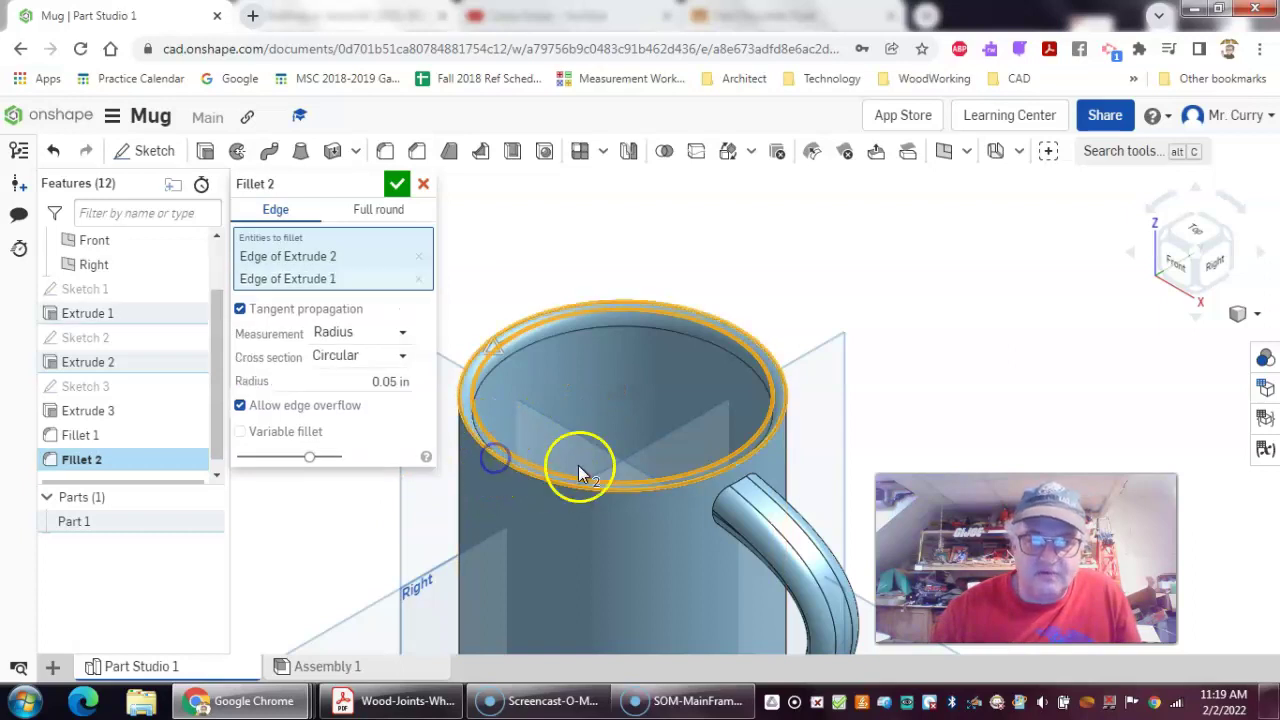
scroll(493, 391, up, 3)
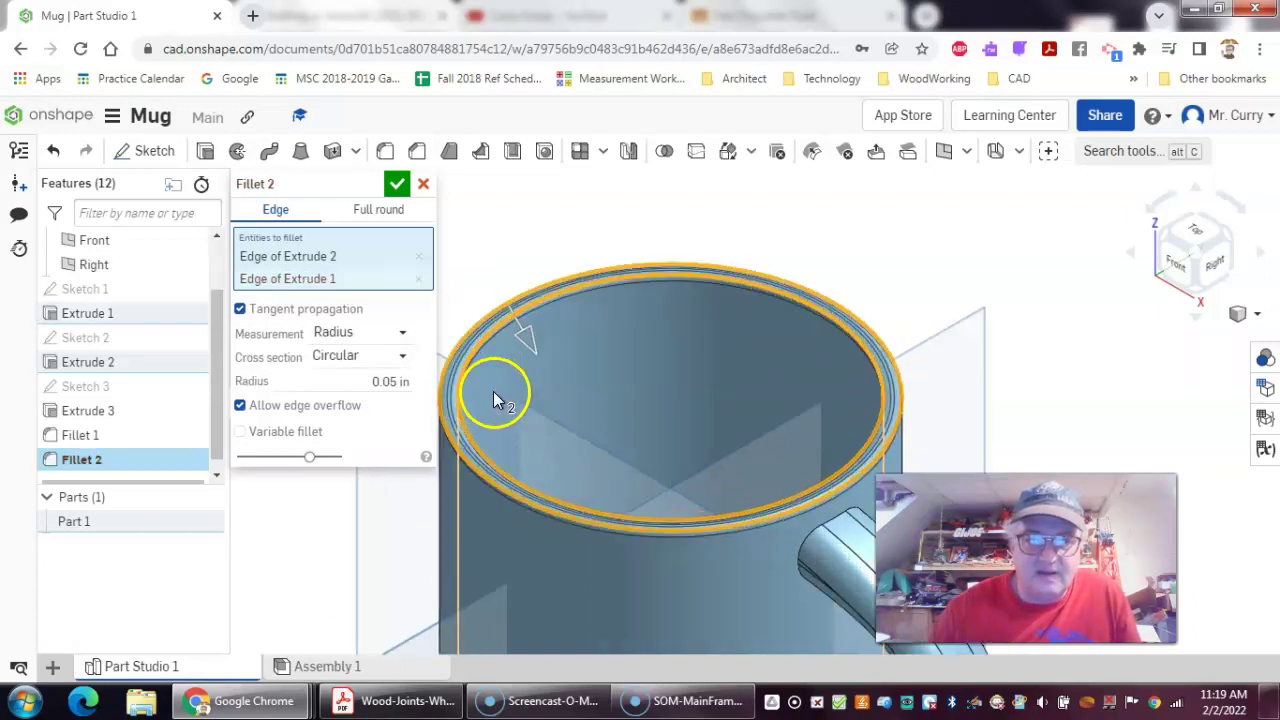
scroll(493, 391, down, 2)
click(396, 184)
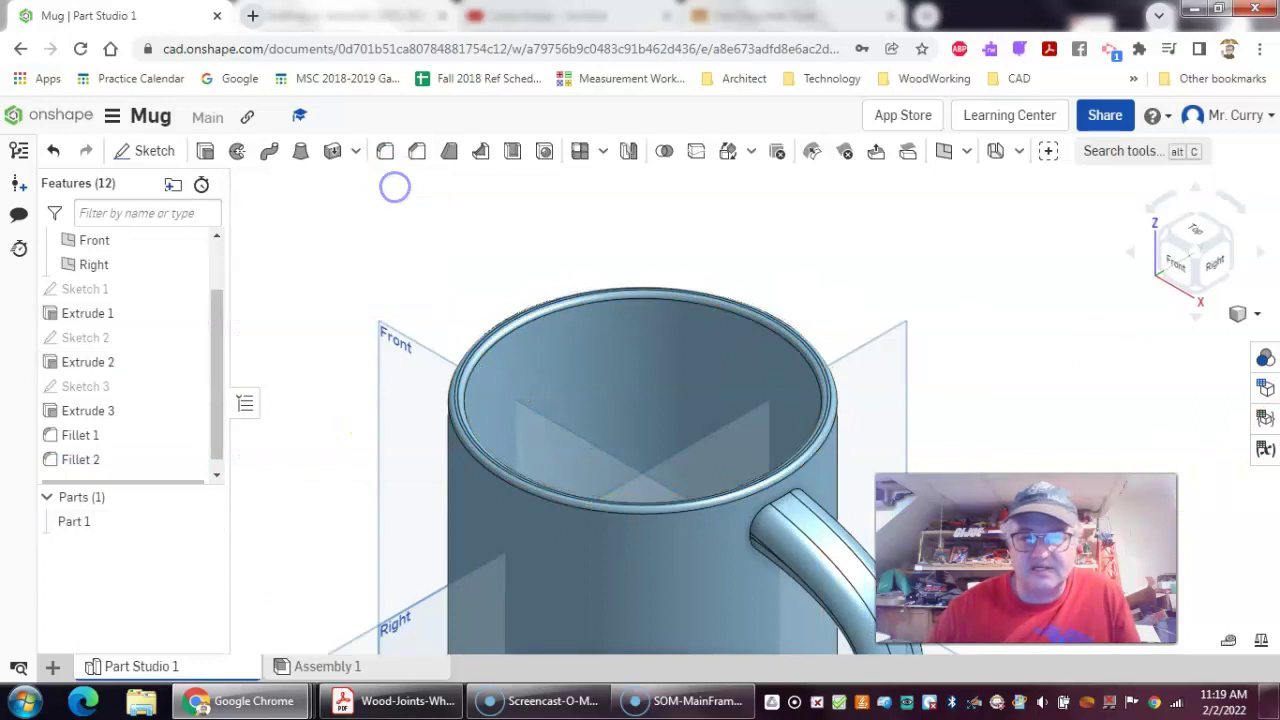
- Orbit the mug, then reset it to the Isometric view and reposition it
right_drag(930, 452, 977, 411)
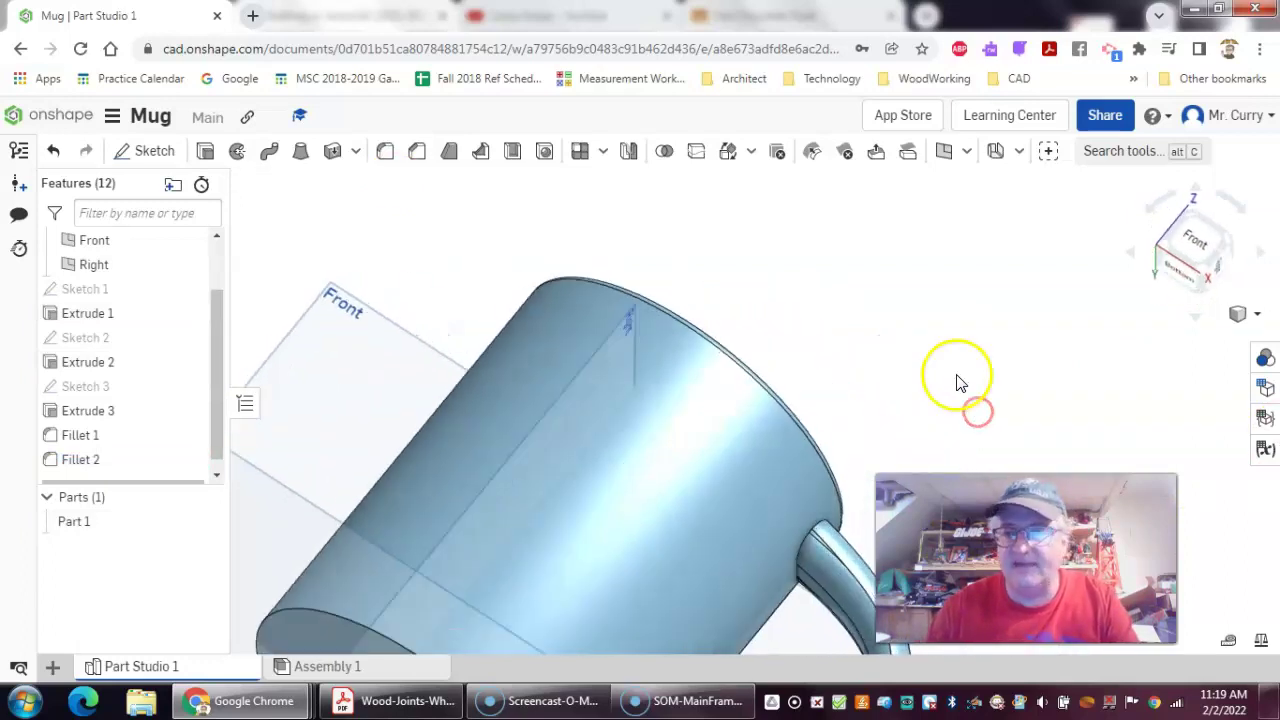
click(1260, 318)
click(1180, 264)
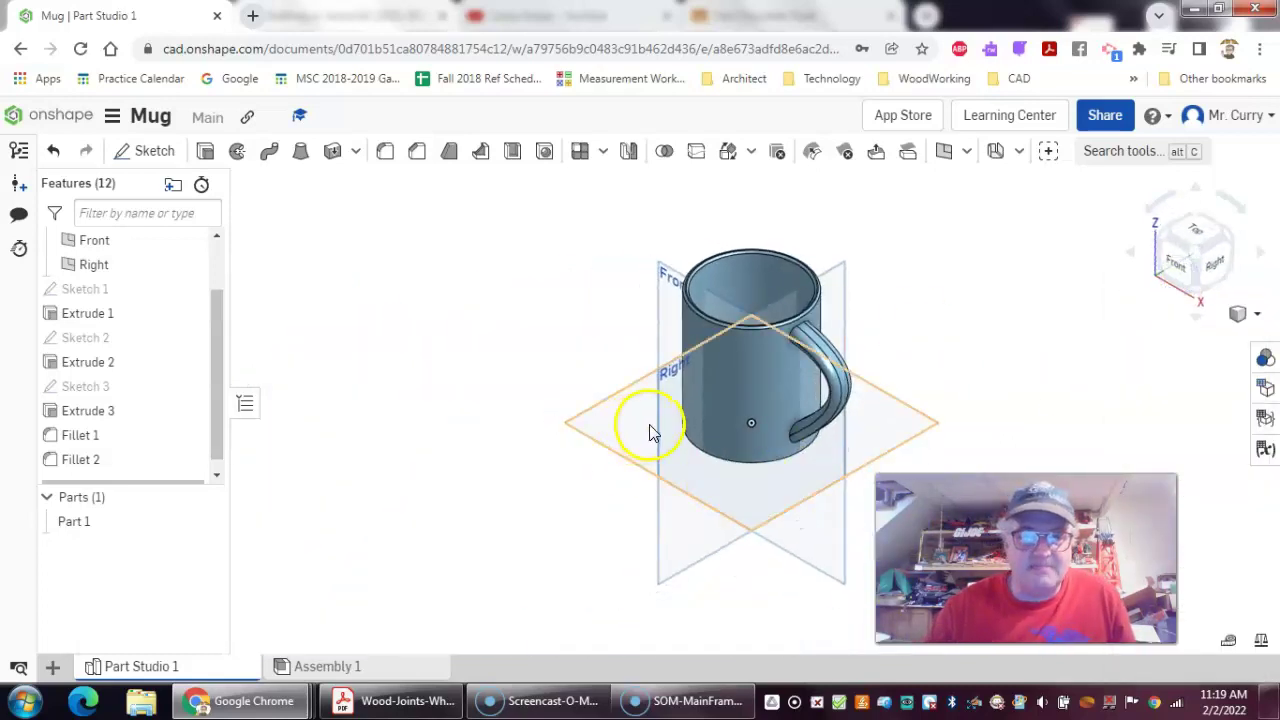
middle_drag(906, 314, 854, 340)
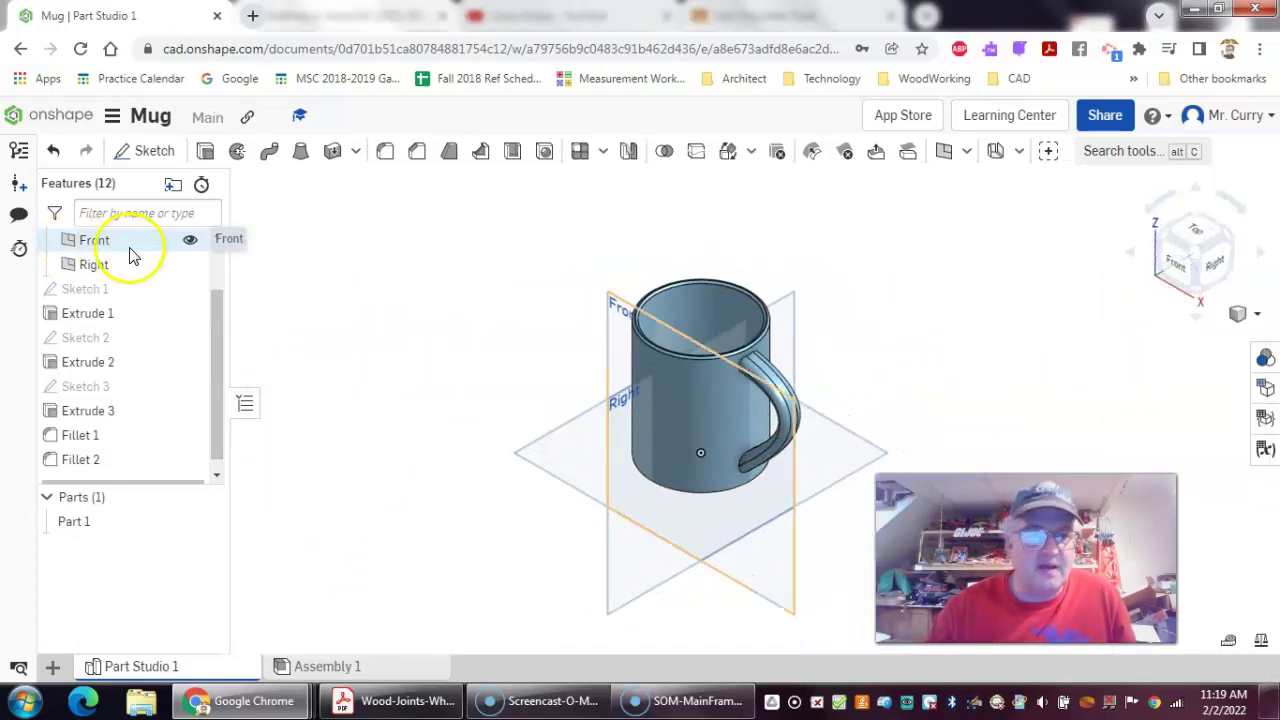
- Hide the Front, Right and Top planes, then clear the selection and reframe the mug
click(189, 241)
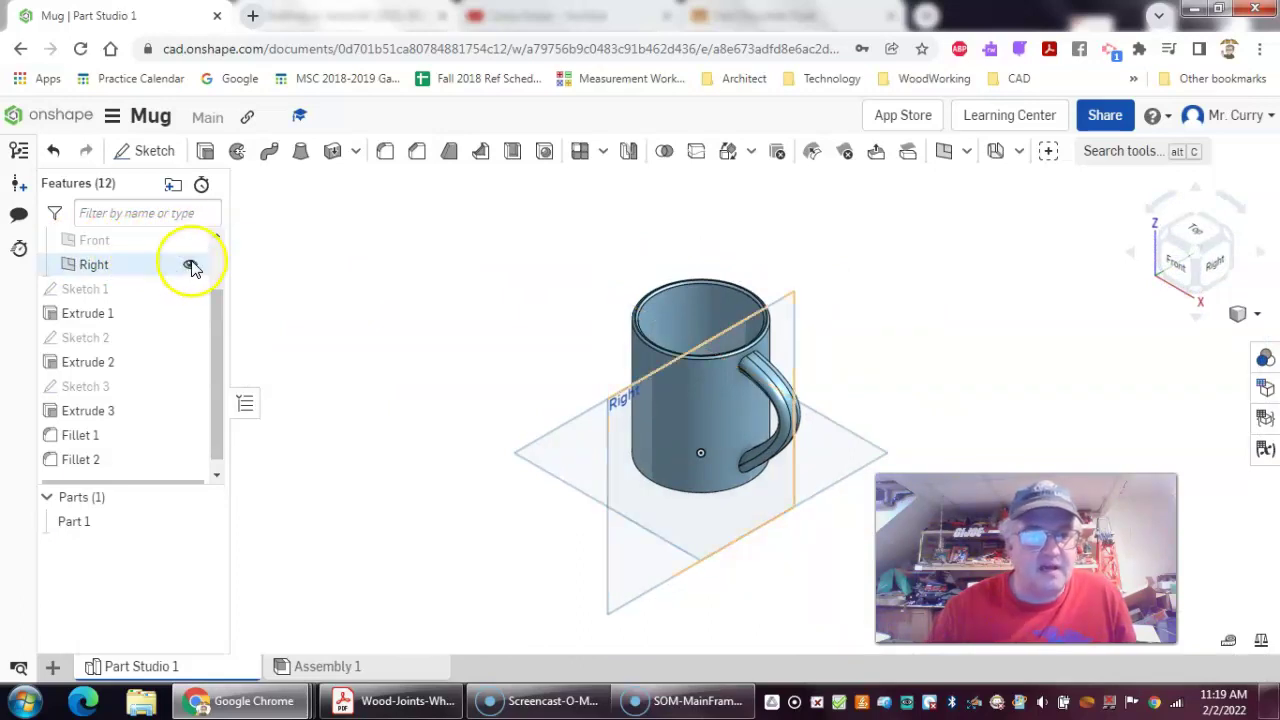
click(189, 267)
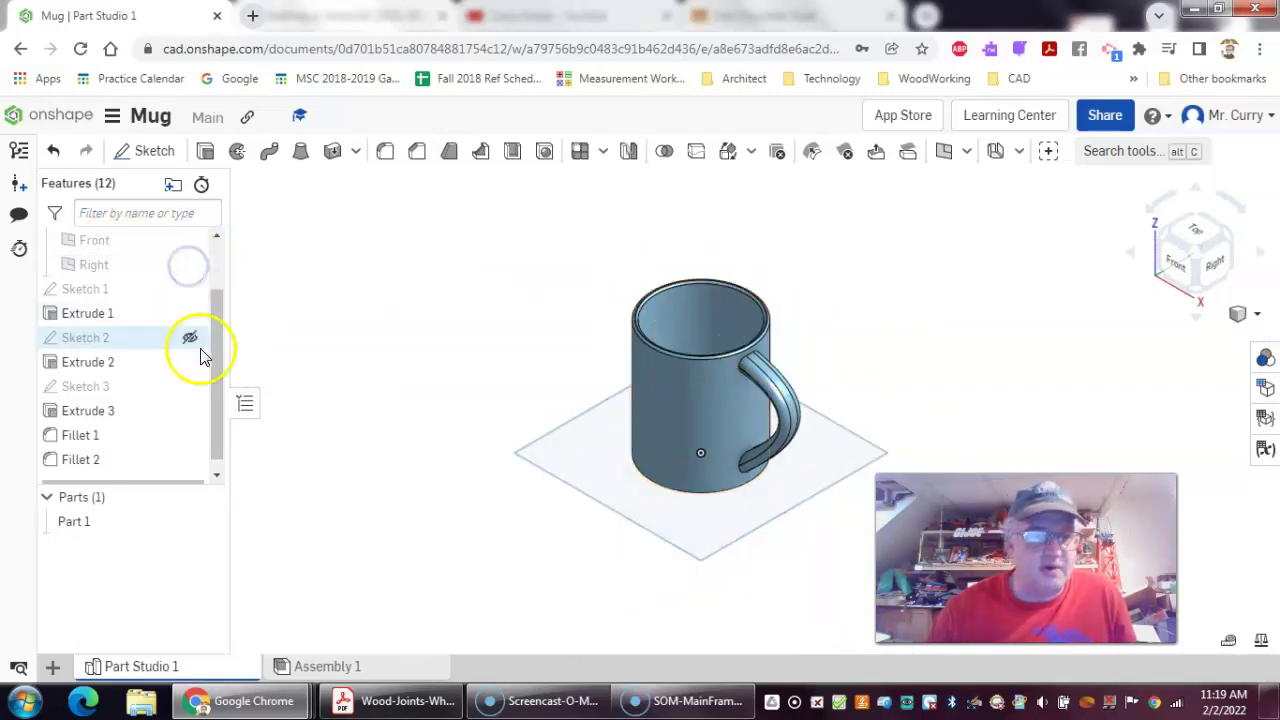
scroll(228, 330, up, 2)
click(186, 288)
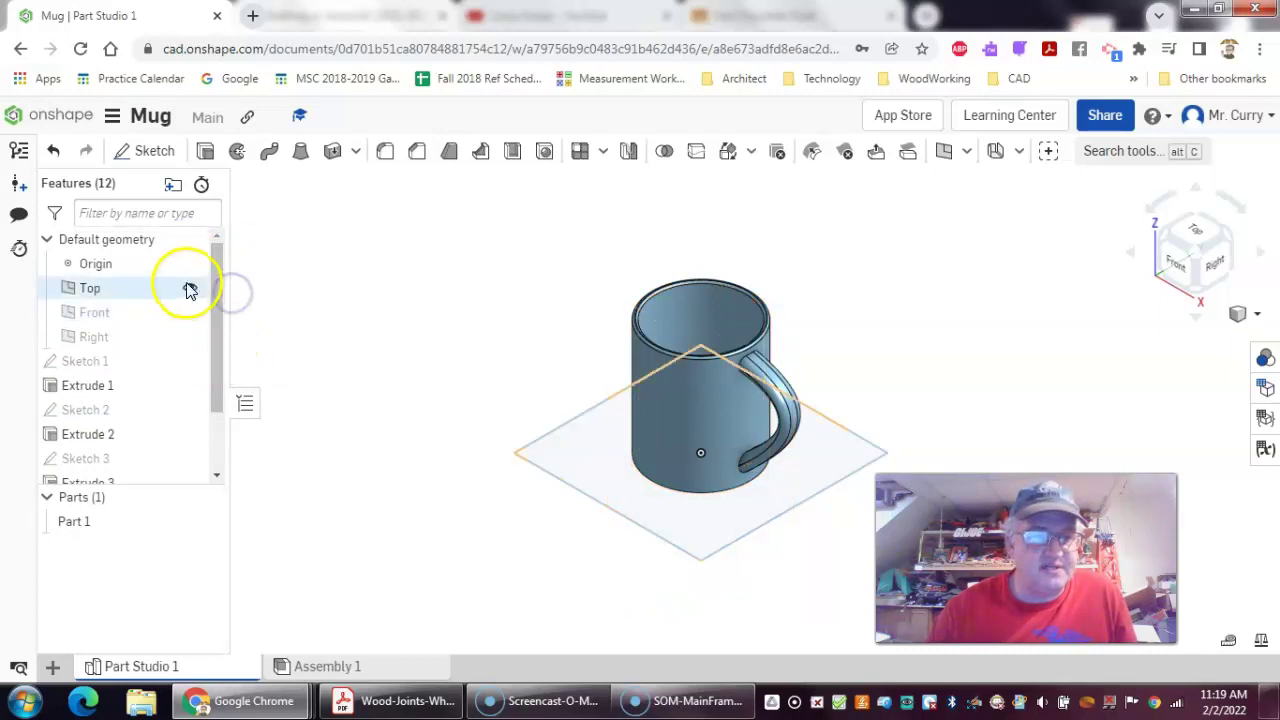
click(190, 289)
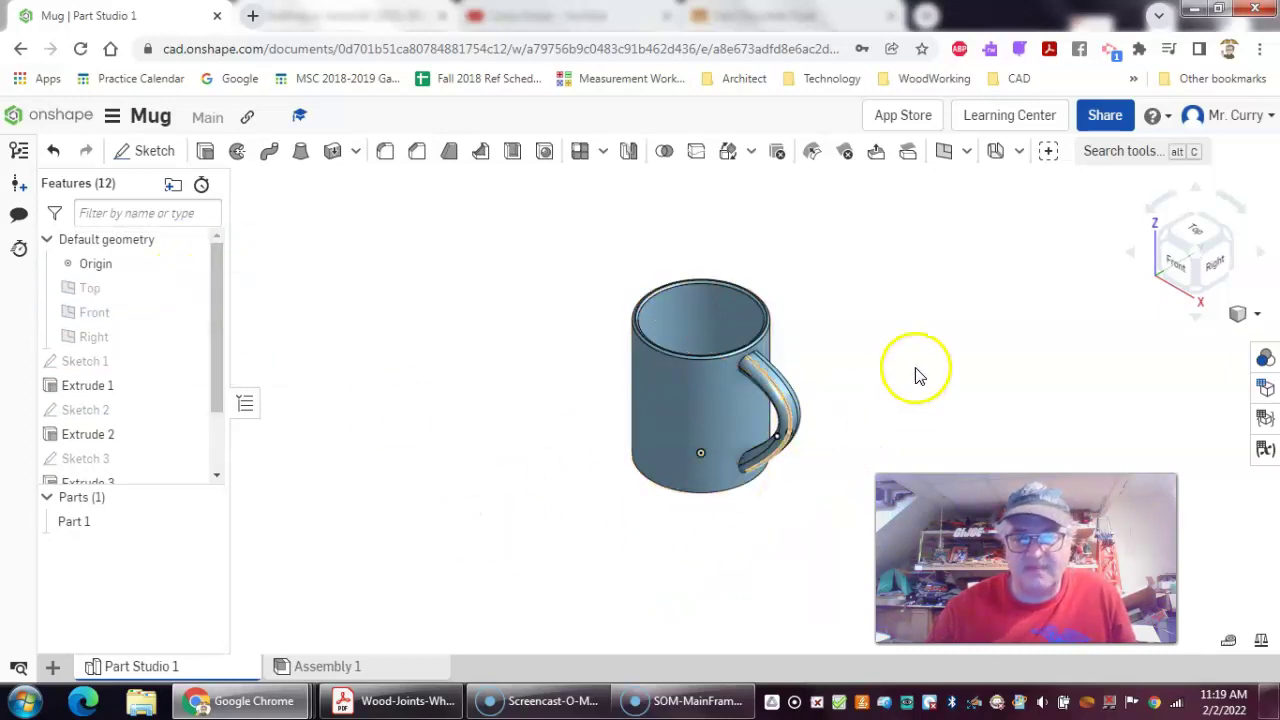
right_drag(914, 371, 838, 368)
click(821, 400)
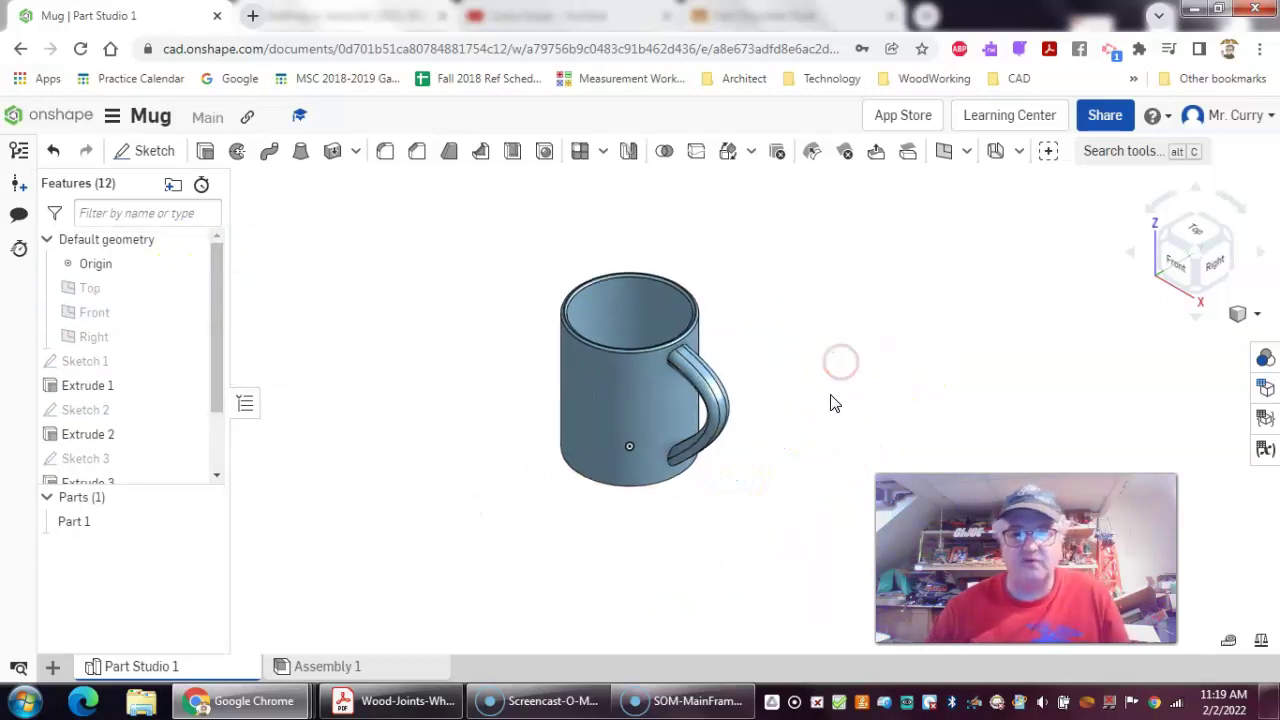
mouse_move(786, 391)
right_down()
mouse_move(794, 374)
mouse_move(837, 380)
mouse_move(786, 372)
right_up()
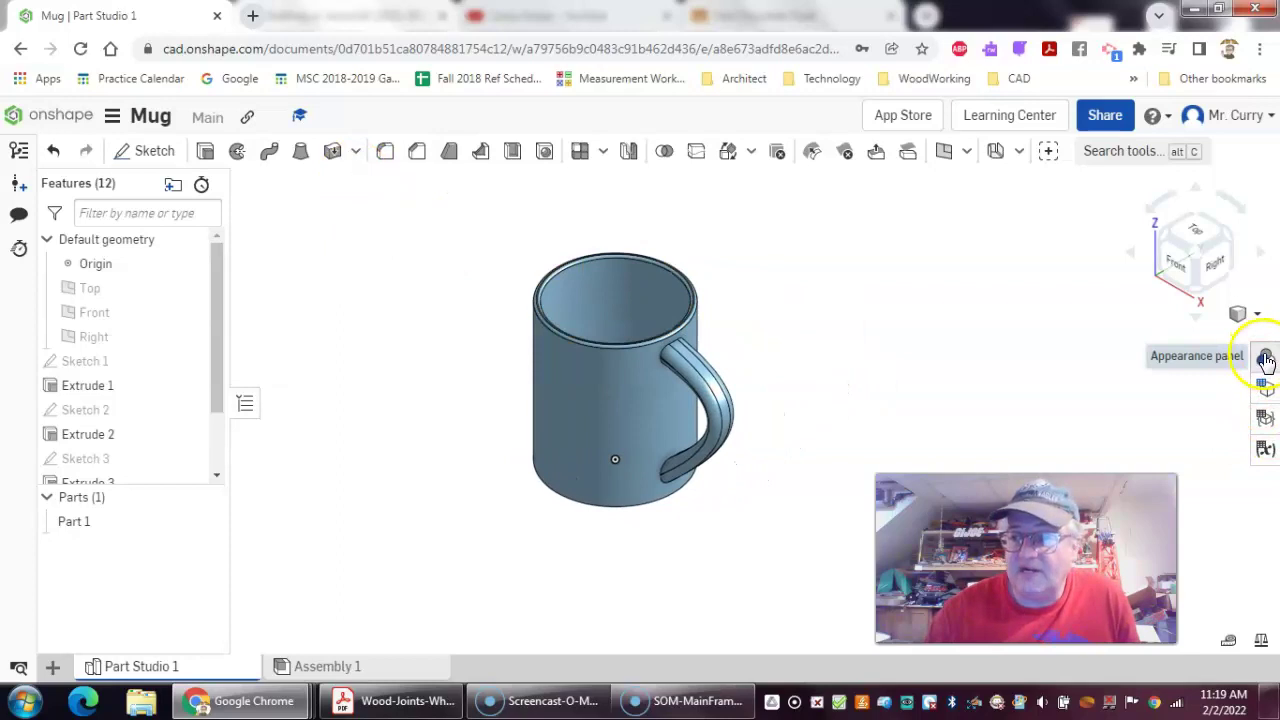
- Apply a light grey #EAEAEA face appearance to all 17 faces of the mug
click(1265, 361)
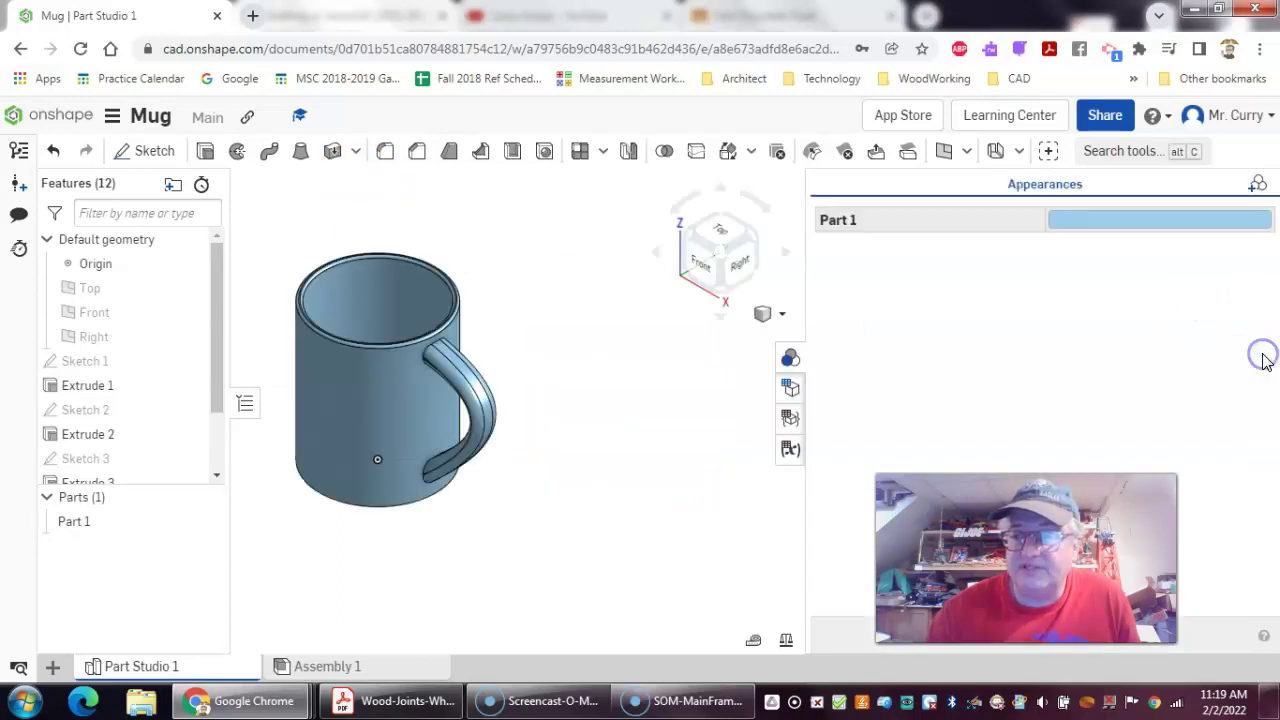
click(1256, 183)
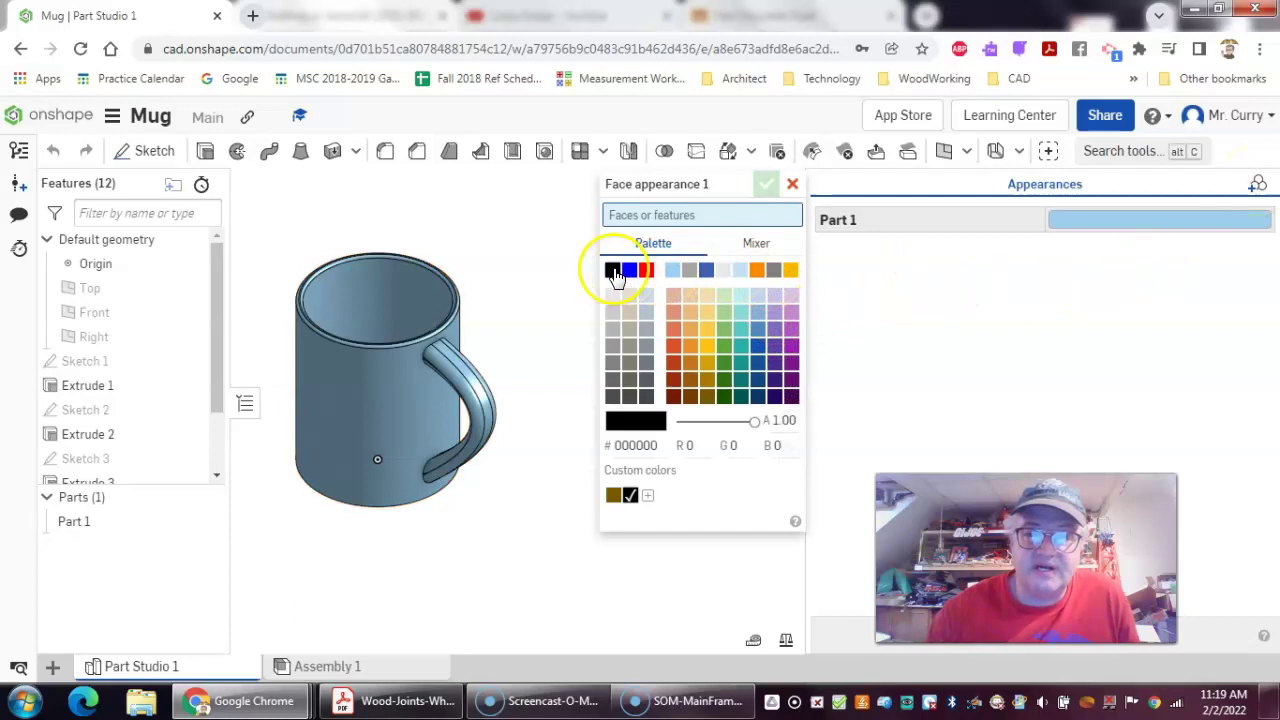
click(723, 271)
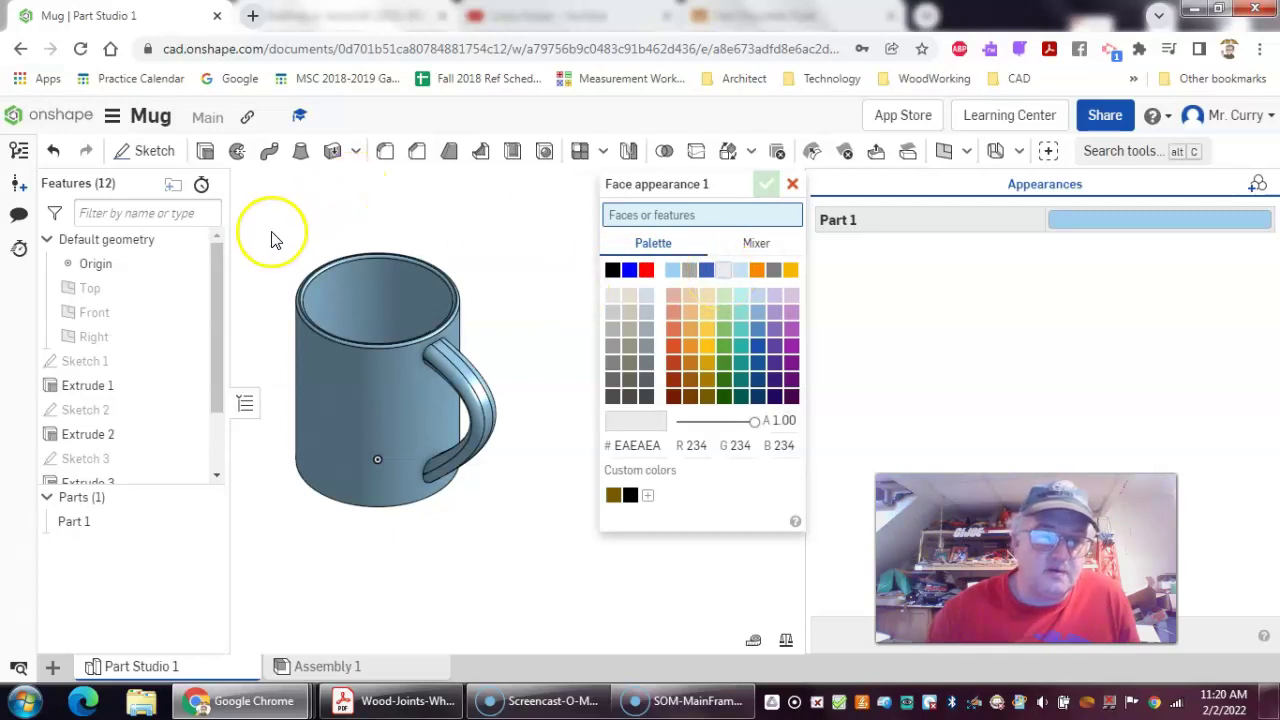
drag(270, 221, 595, 576)
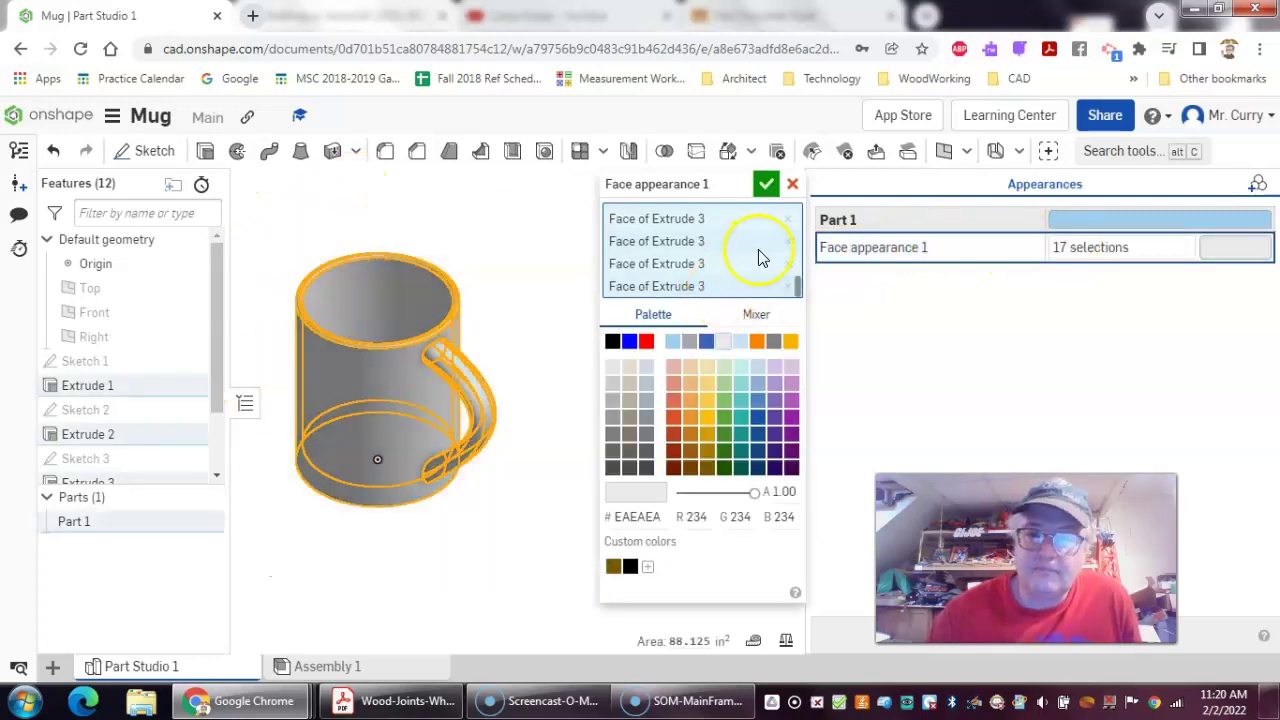
click(629, 342)
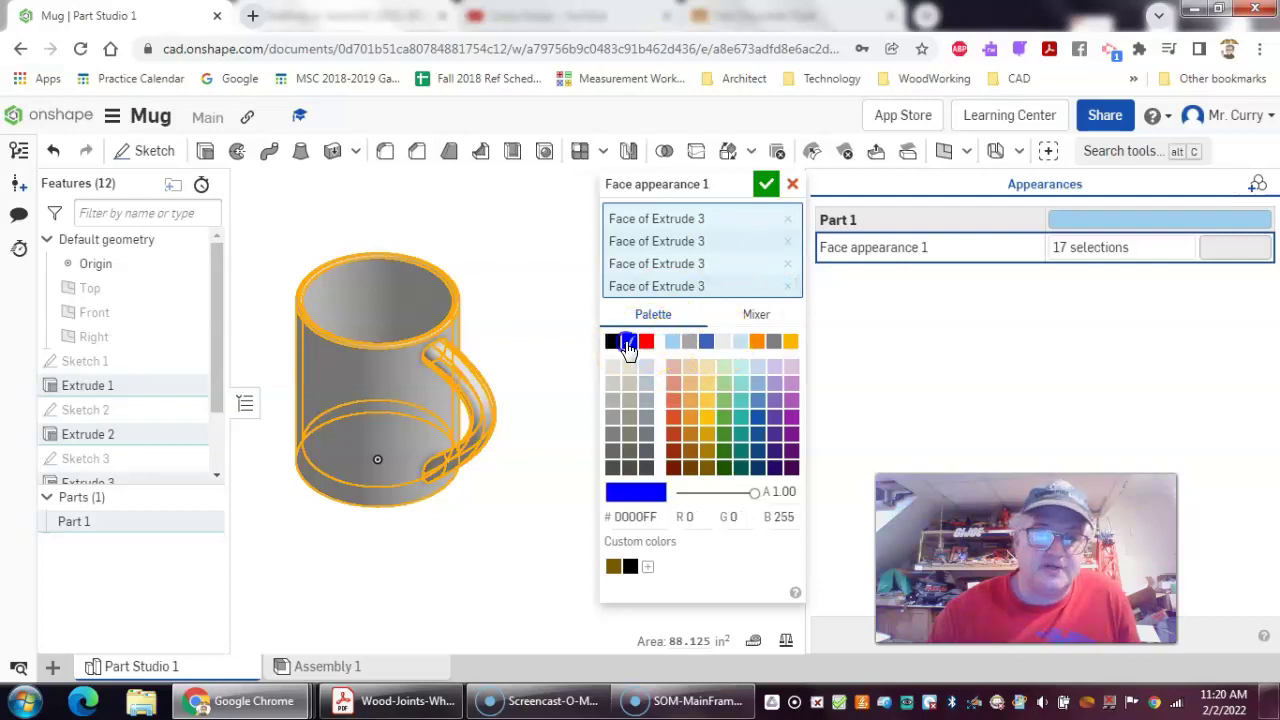
click(647, 344)
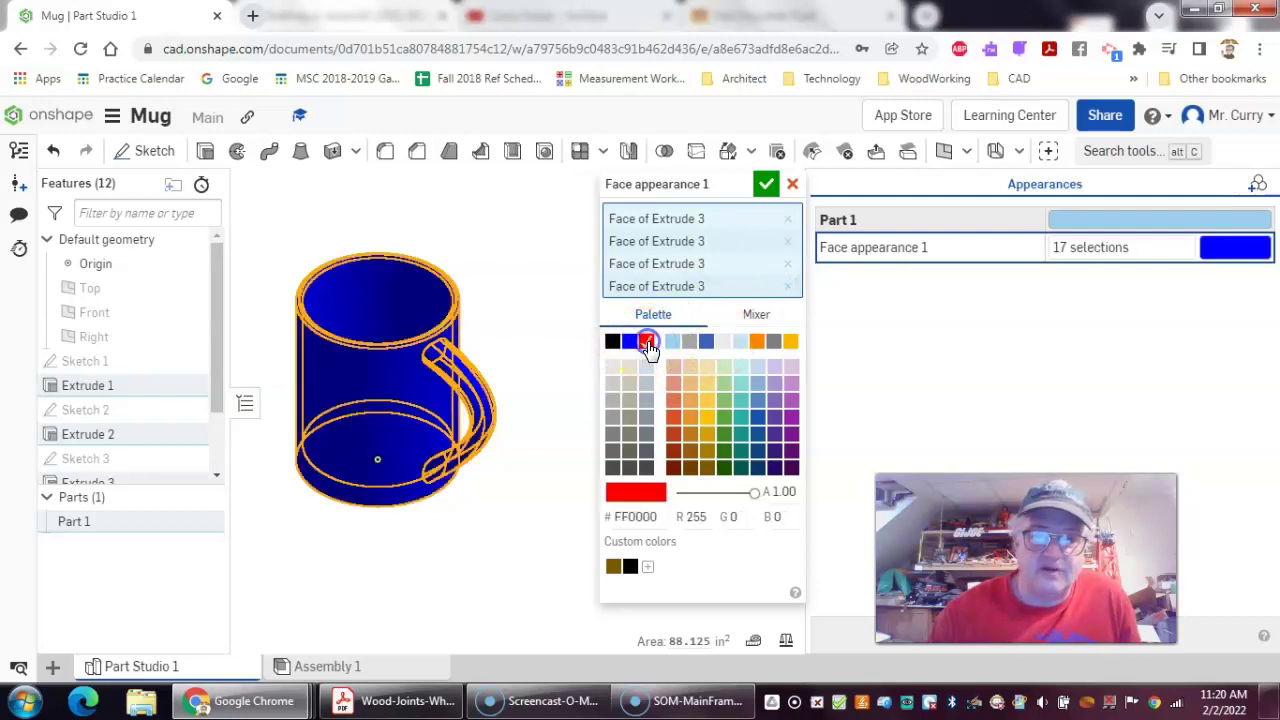
click(724, 342)
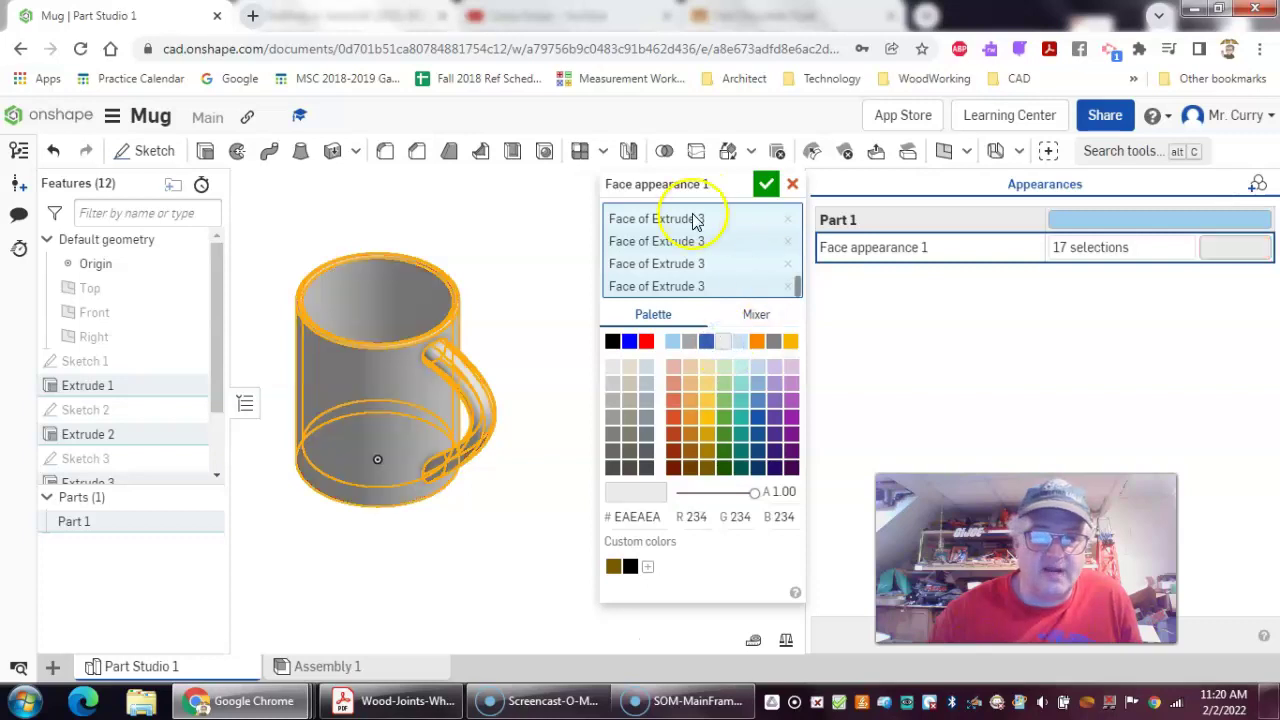
click(765, 184)
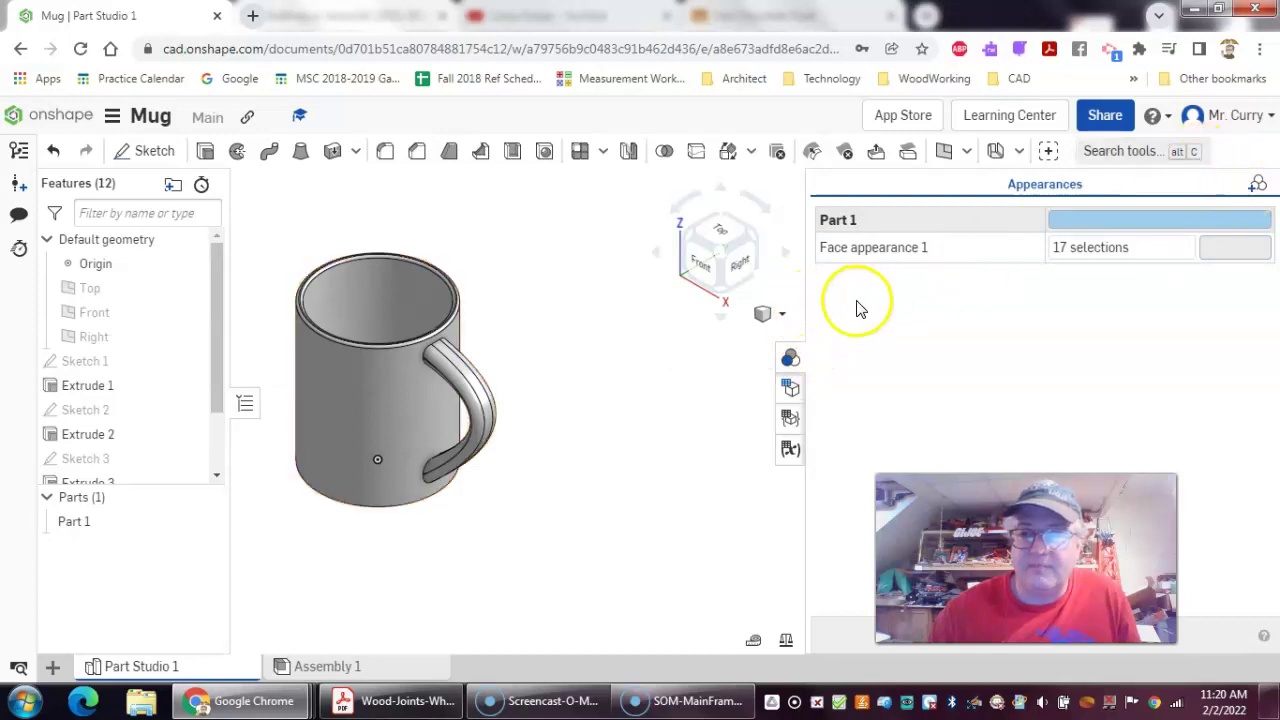
- Collapse the Appearances panel, then orbit the mug and return to Isometric view
click(782, 318)
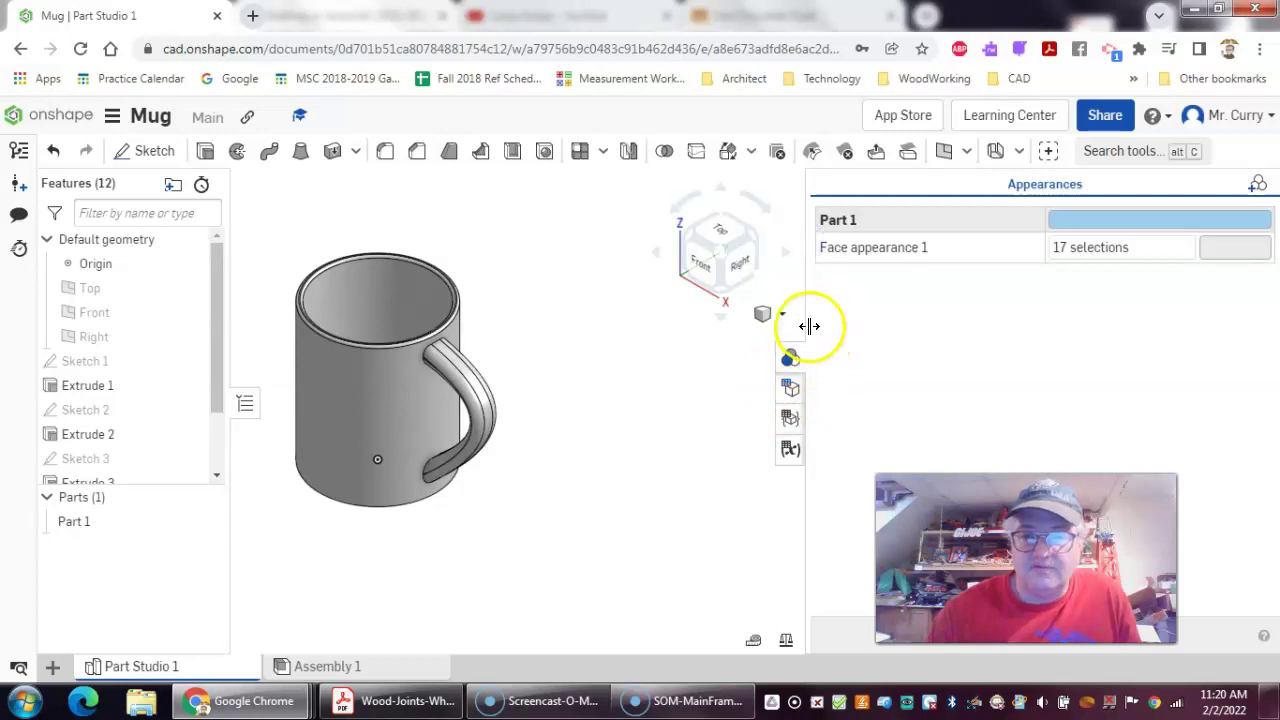
click(790, 360)
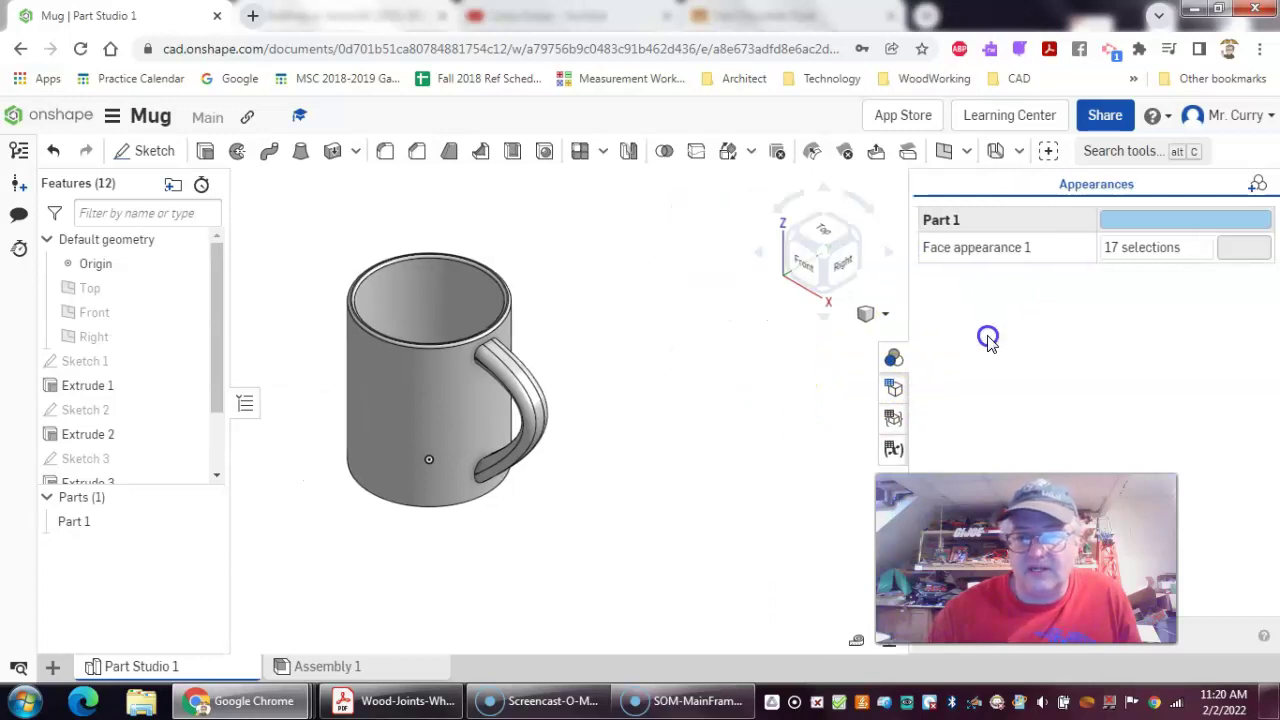
click(786, 419)
right_drag(513, 489, 406, 229)
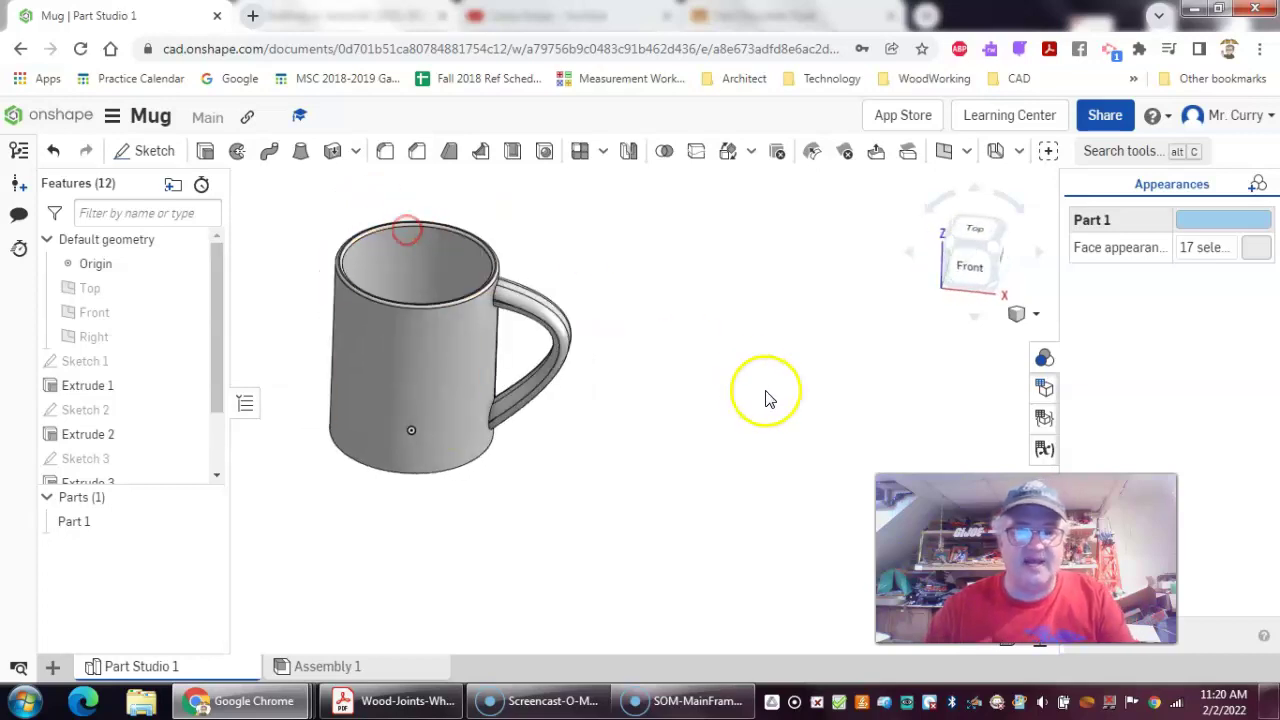
click(1040, 317)
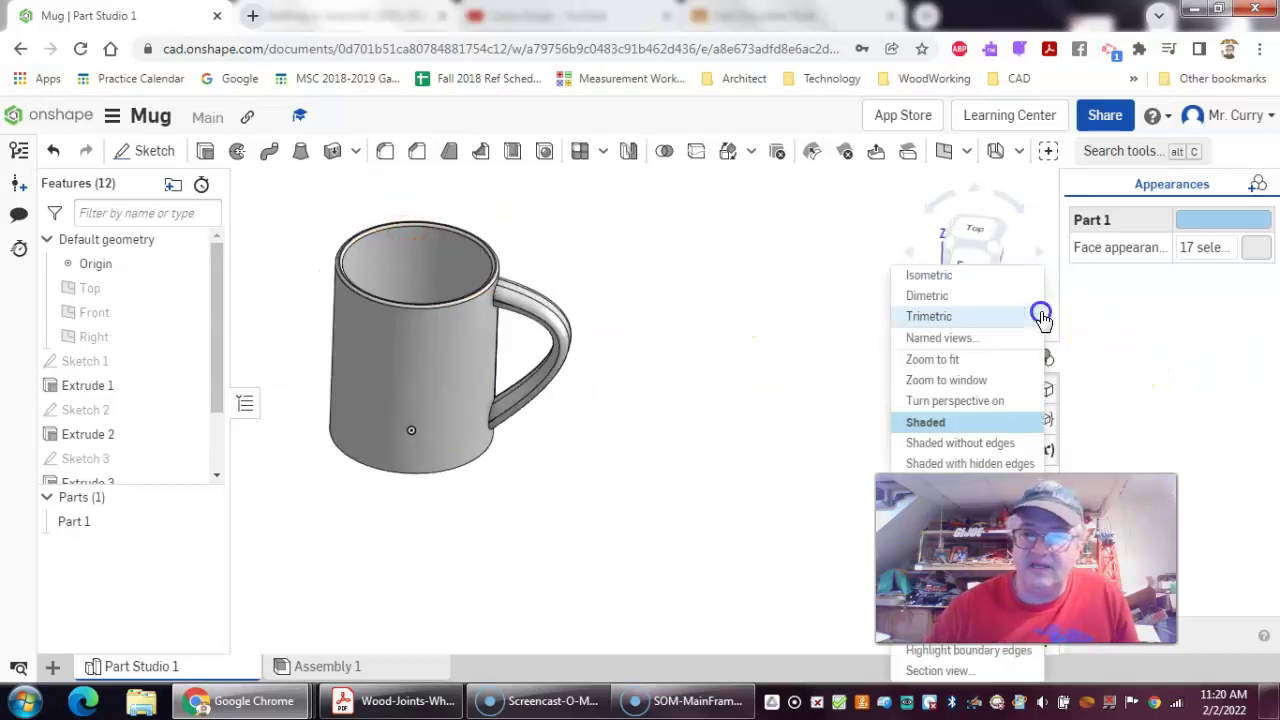
click(940, 278)
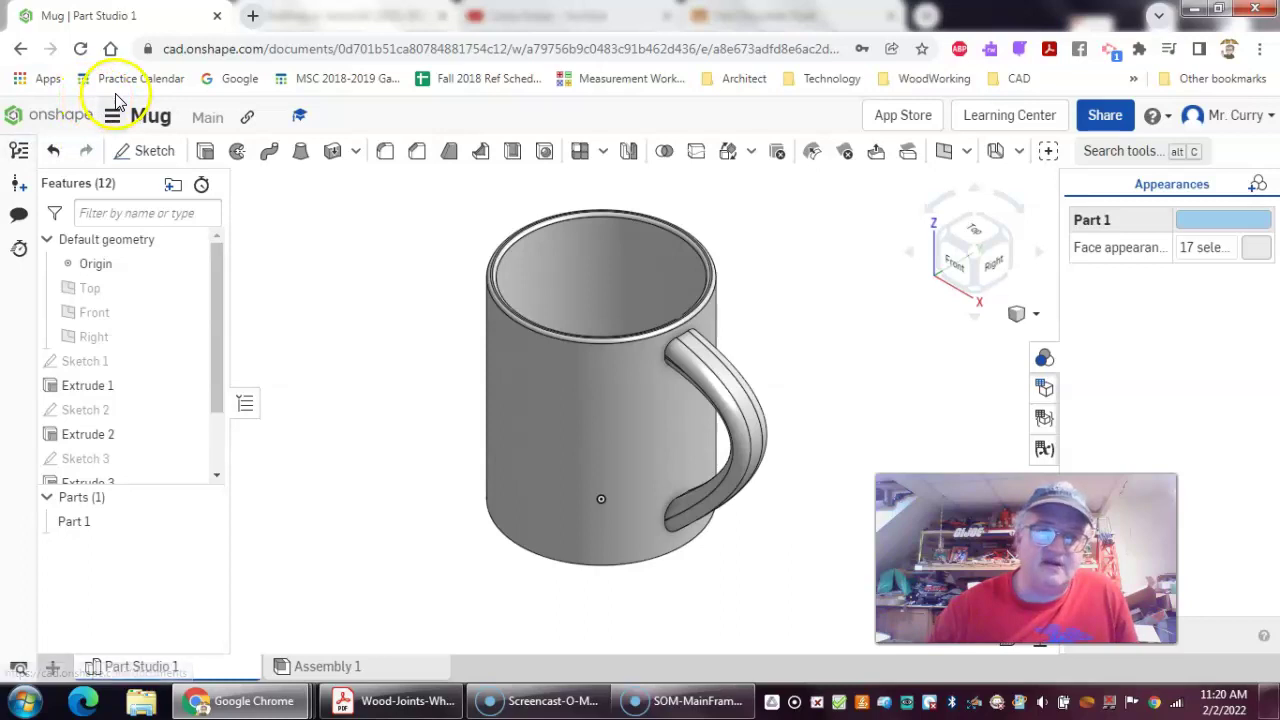
- Return from the Mug Part Studio to the Onshape documents list
click(54, 120)
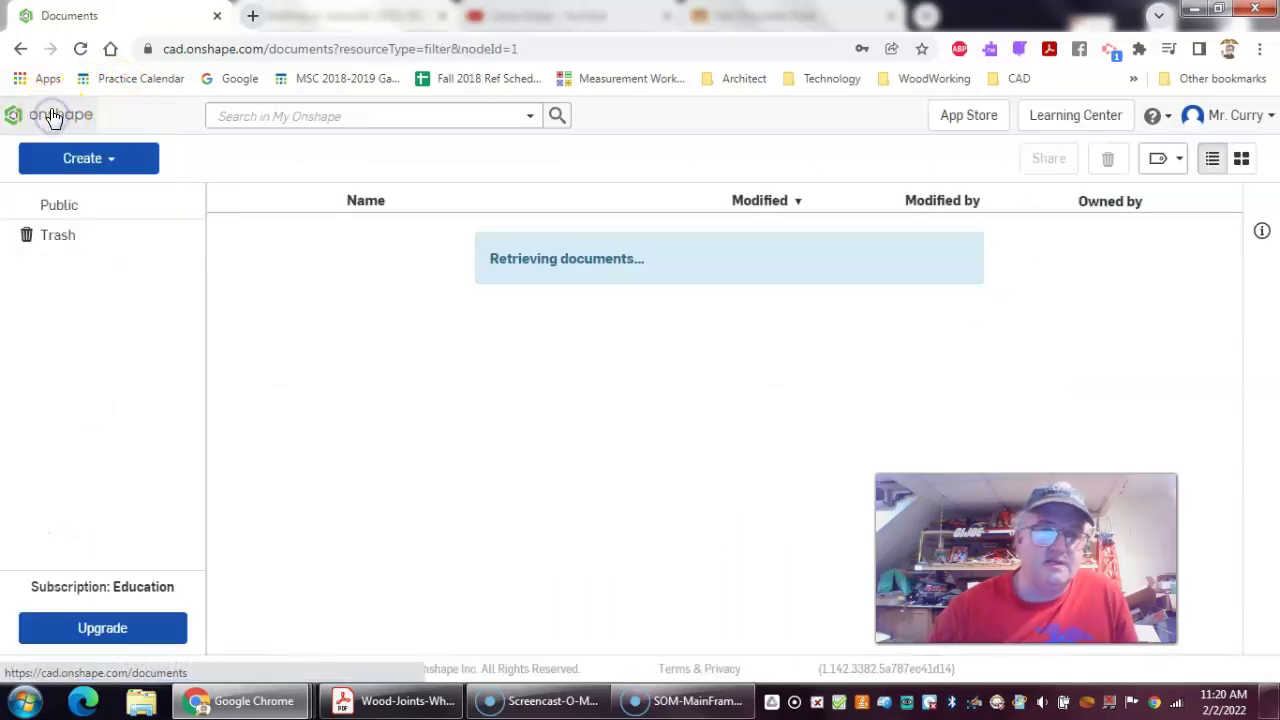